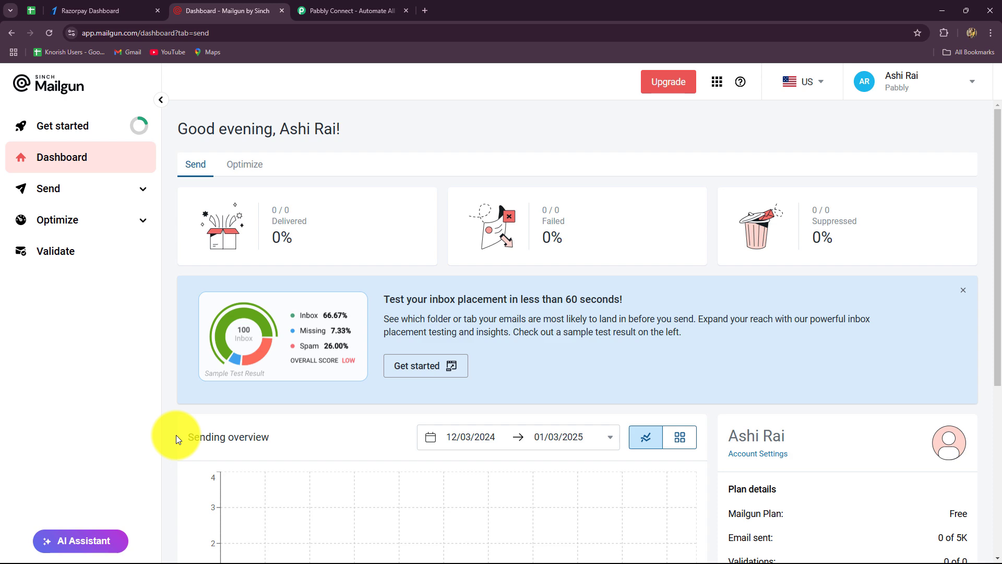
# Step: Look over the Razorpay payment pages and the Mailgun dashboard, and switch to the Pabbly Connect website
pyautogui.click(101, 19)
pyautogui.click(208, 9)
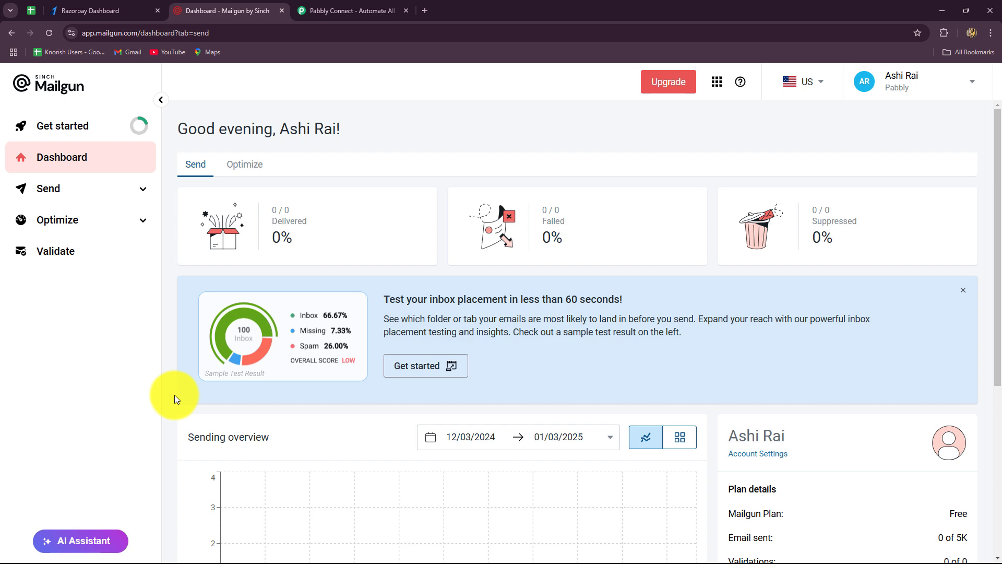
pyautogui.click(86, 11)
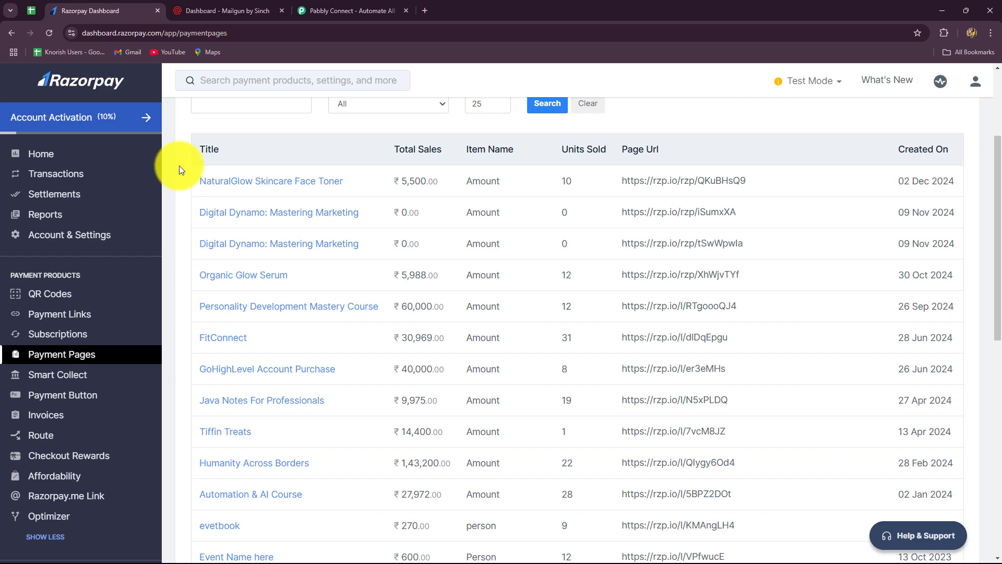
pyautogui.click(216, 8)
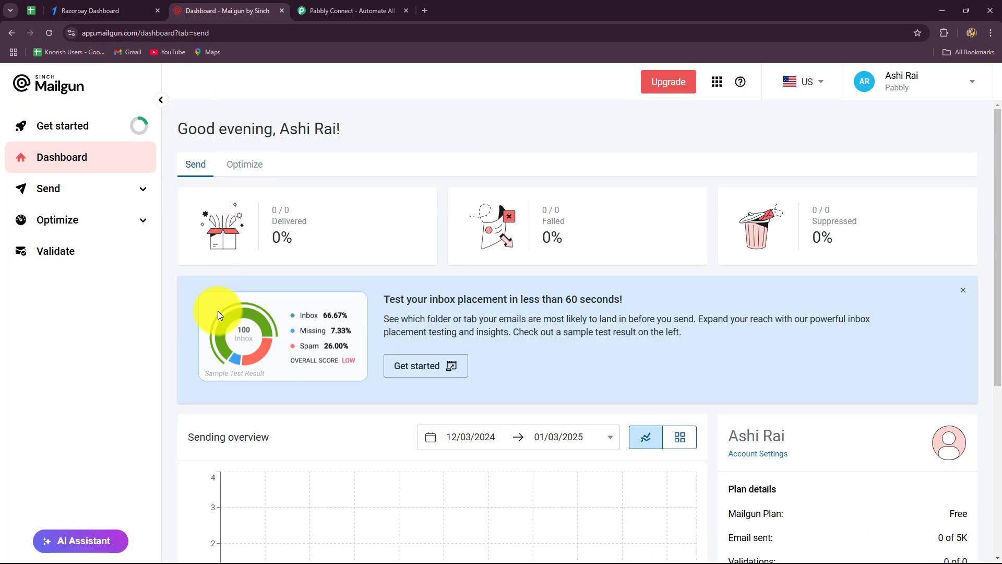
pyautogui.click(345, 6)
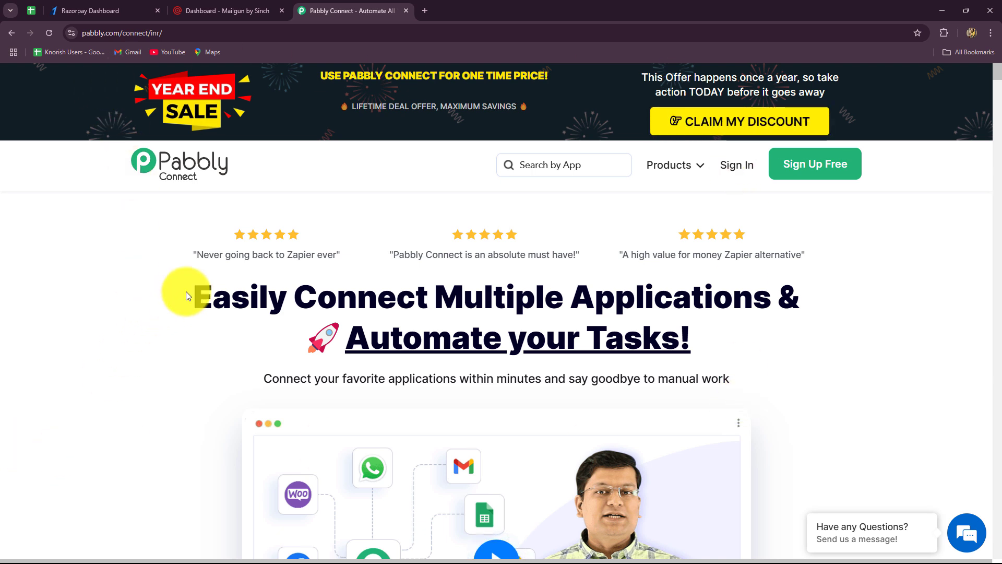
pyautogui.moveTo(188, 296); pyautogui.dragTo(813, 343)
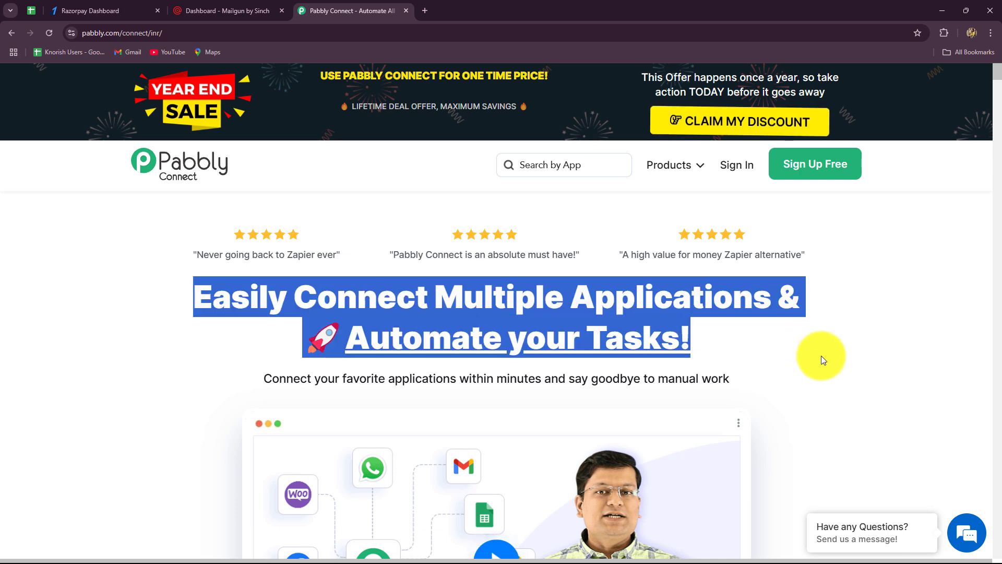
pyautogui.click(110, 336)
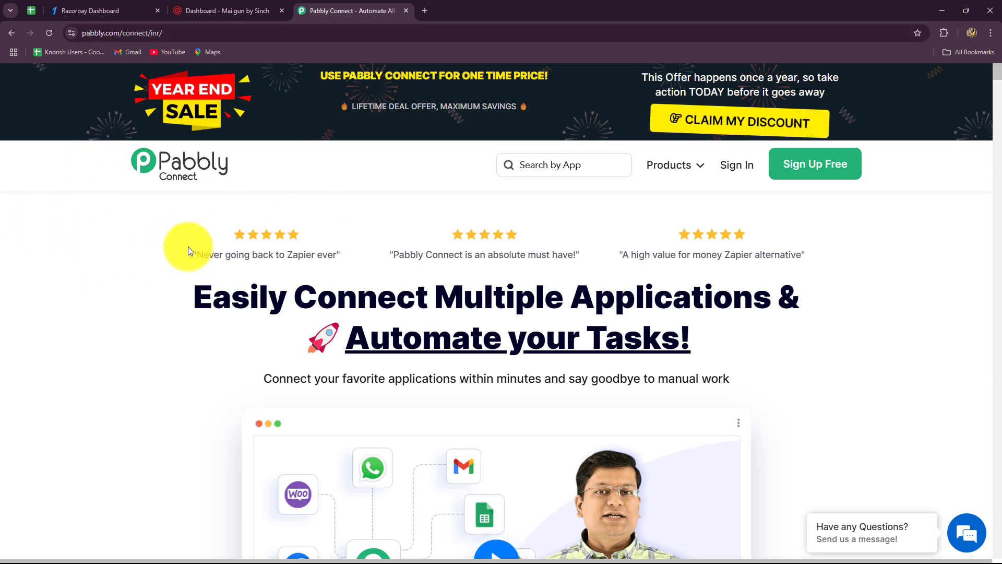
pyautogui.click(168, 30)
pyautogui.click(57, 214)
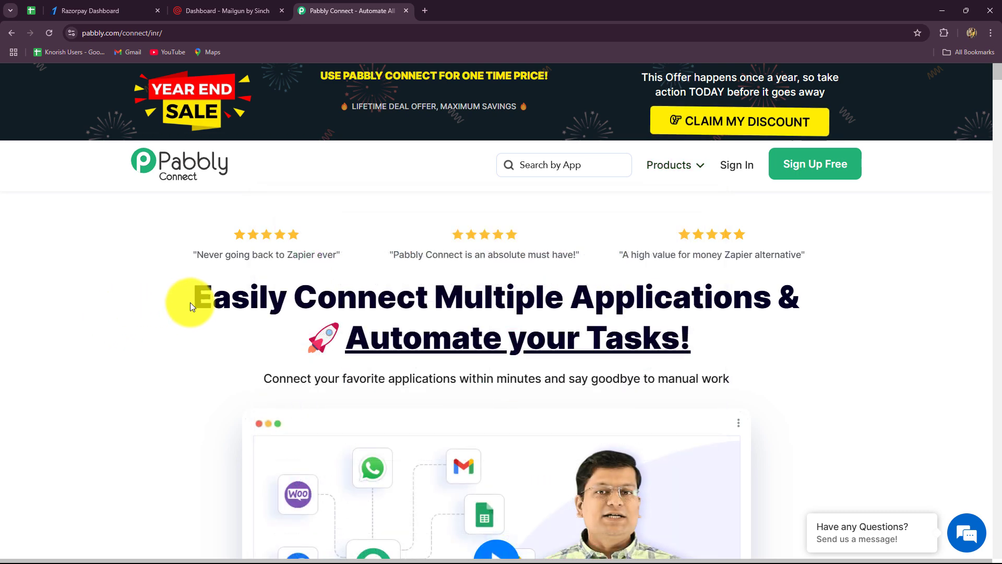
pyautogui.moveTo(190, 302); pyautogui.dragTo(890, 357)
pyautogui.click(817, 362)
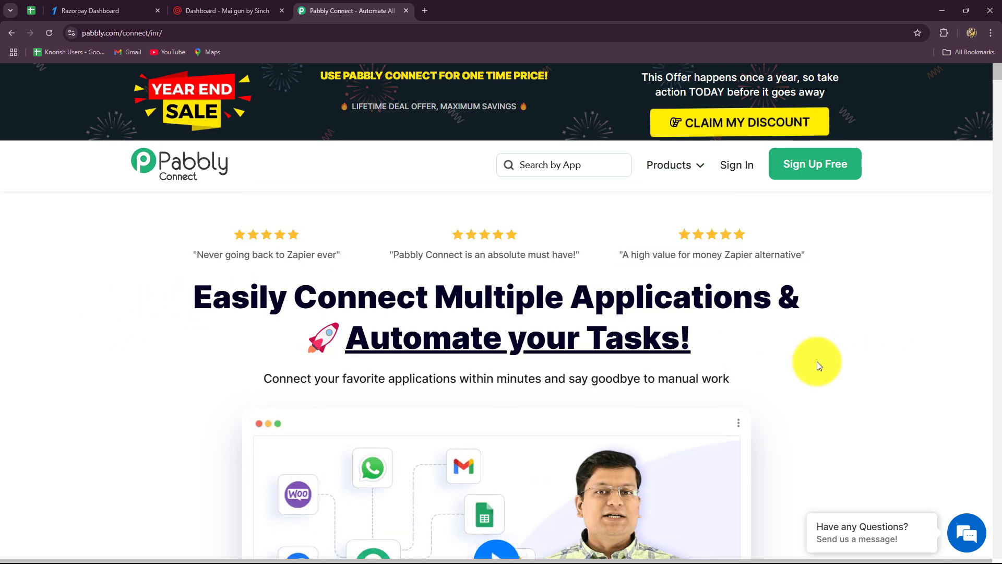
pyautogui.scroll(-4, 817, 360)
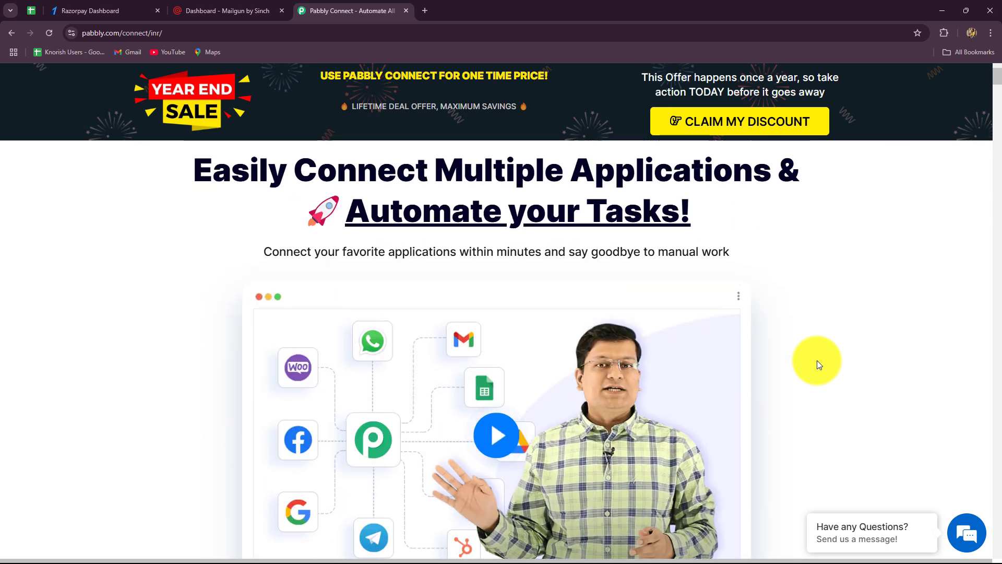
pyautogui.scroll(4, 817, 360)
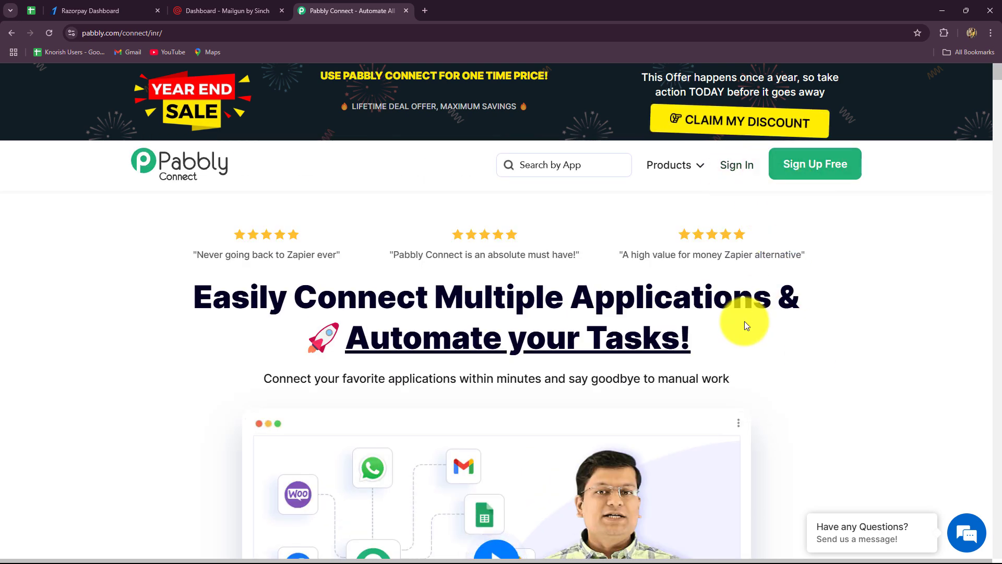
# Step: Sign in to Pabbly and access the Pabbly Connect application from the list of Pabbly apps
pyautogui.click(736, 166)
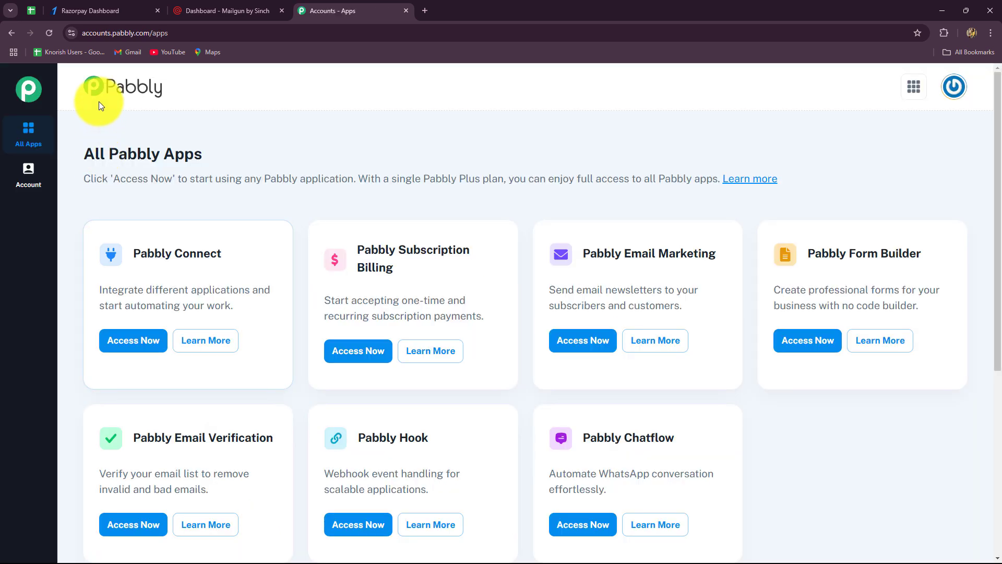
pyautogui.tripleClick(87, 155)
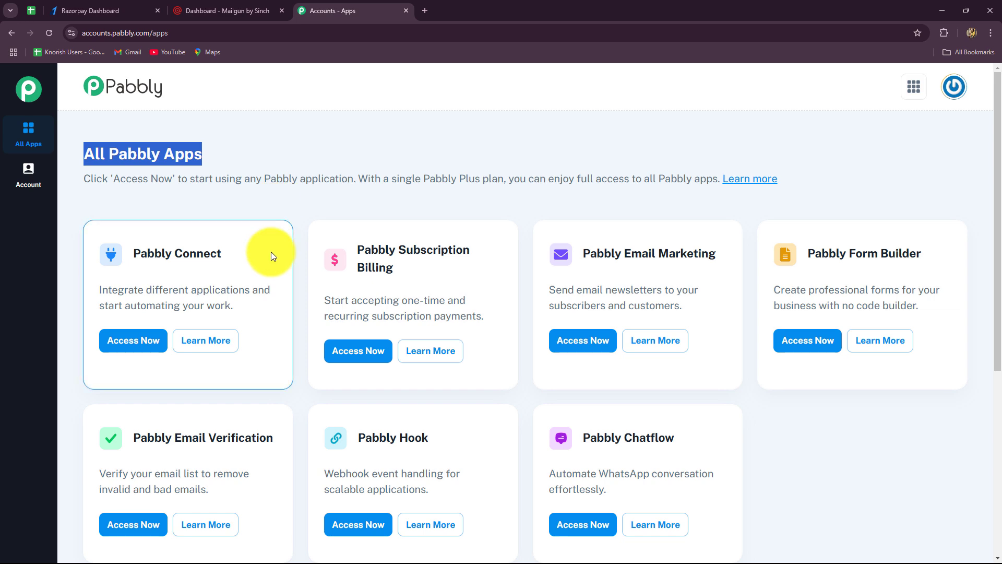
pyautogui.scroll(-1, 446, 327)
pyautogui.scroll(-4, 444, 329)
pyautogui.scroll(4, 444, 330)
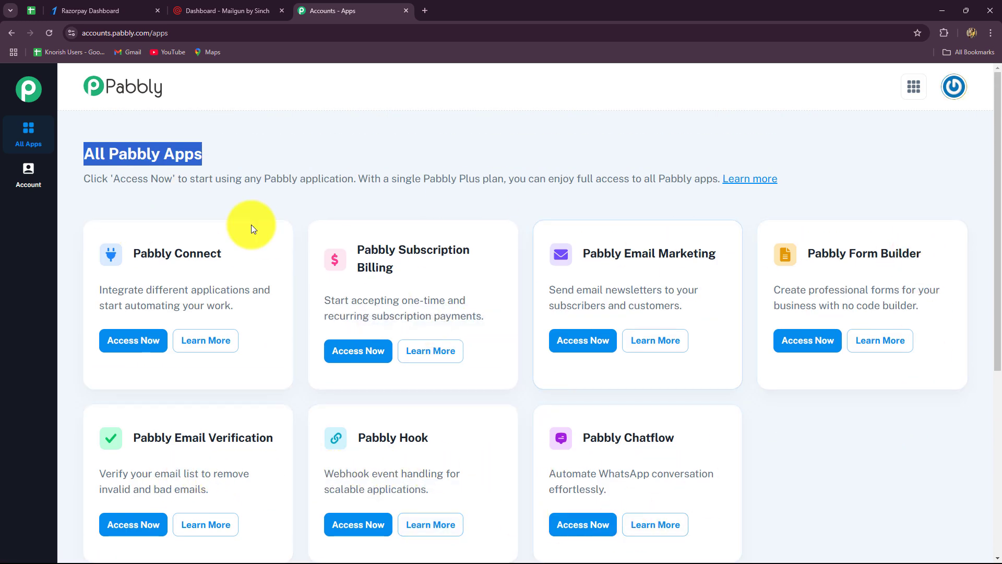
pyautogui.click(142, 344)
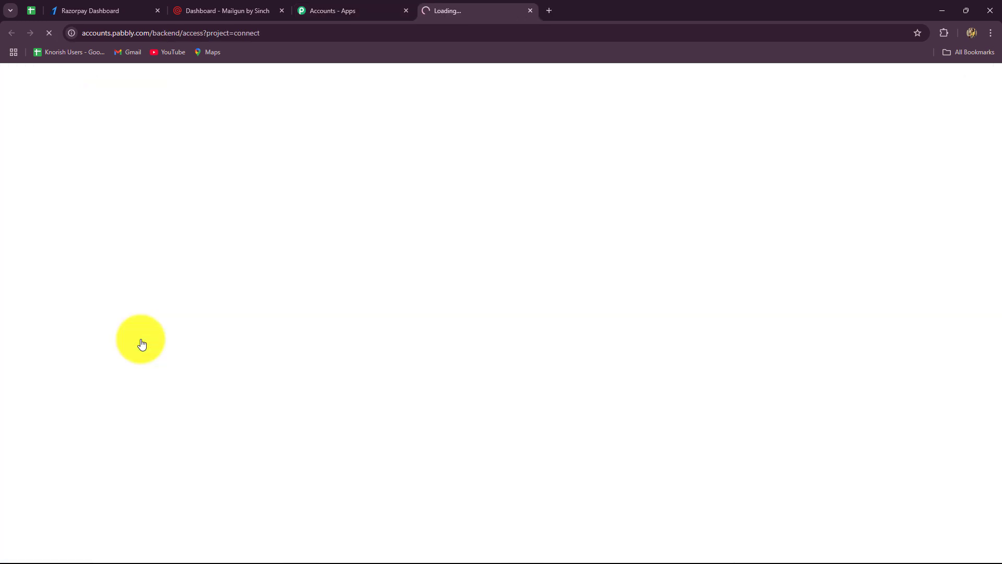
# Step: Examine the Pabbly Connect dashboard, including its task figures, workflow folders and workflow list
pyautogui.scroll(-2, 666, 384)
pyautogui.scroll(2, 667, 384)
pyautogui.scroll(-3, 666, 384)
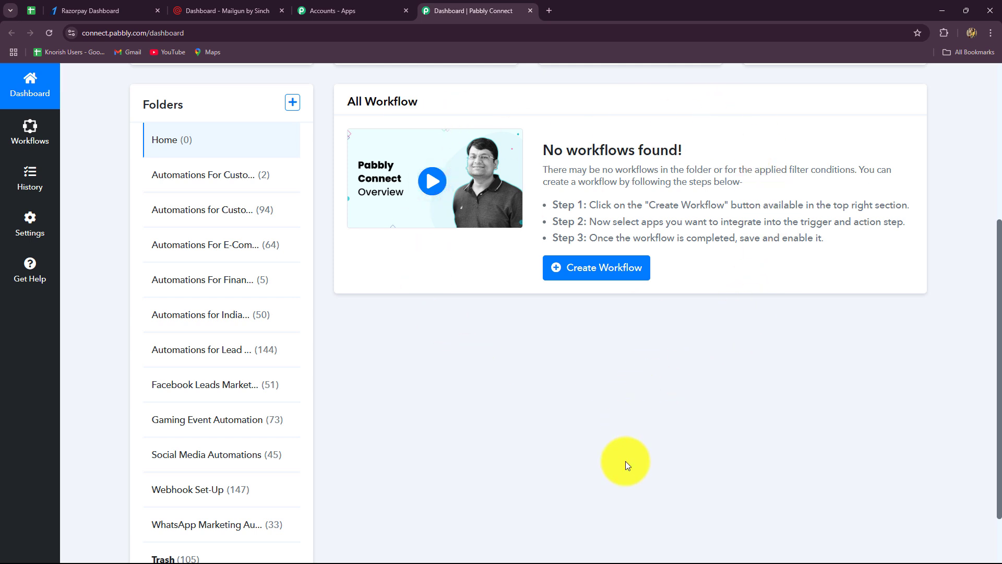
pyautogui.scroll(-2, 626, 463)
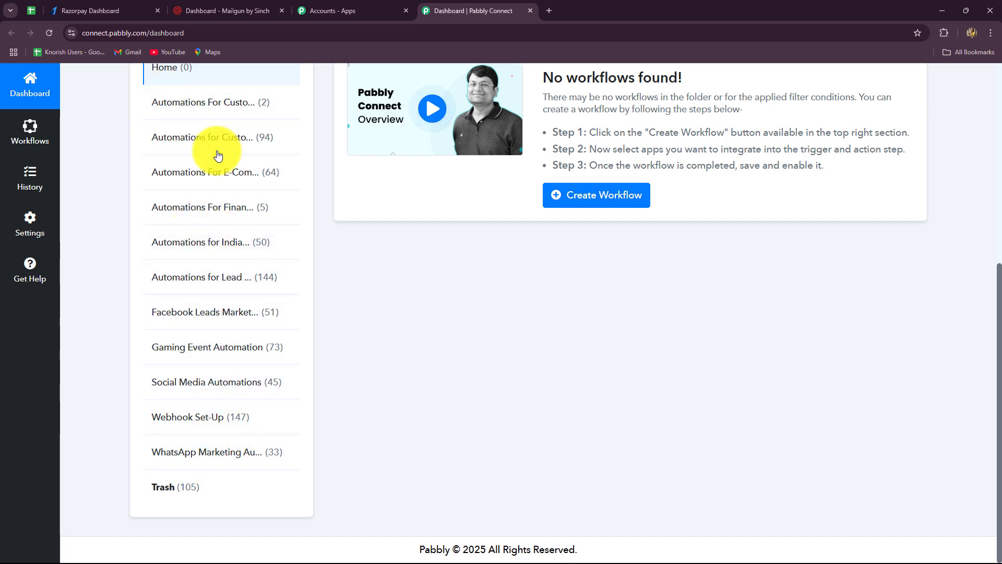
pyautogui.scroll(1, 228, 251)
pyautogui.scroll(3, 228, 251)
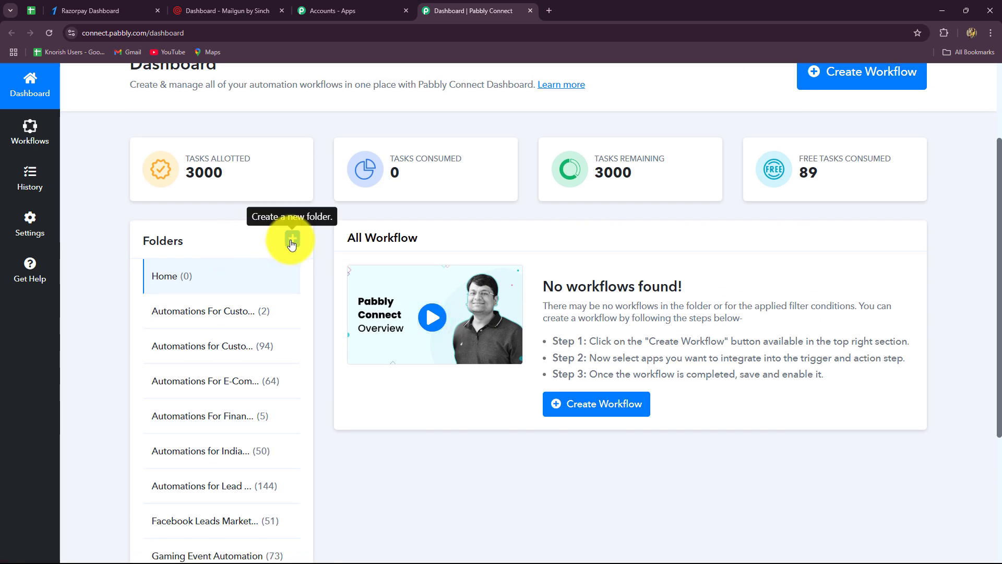
pyautogui.scroll(-4, 107, 309)
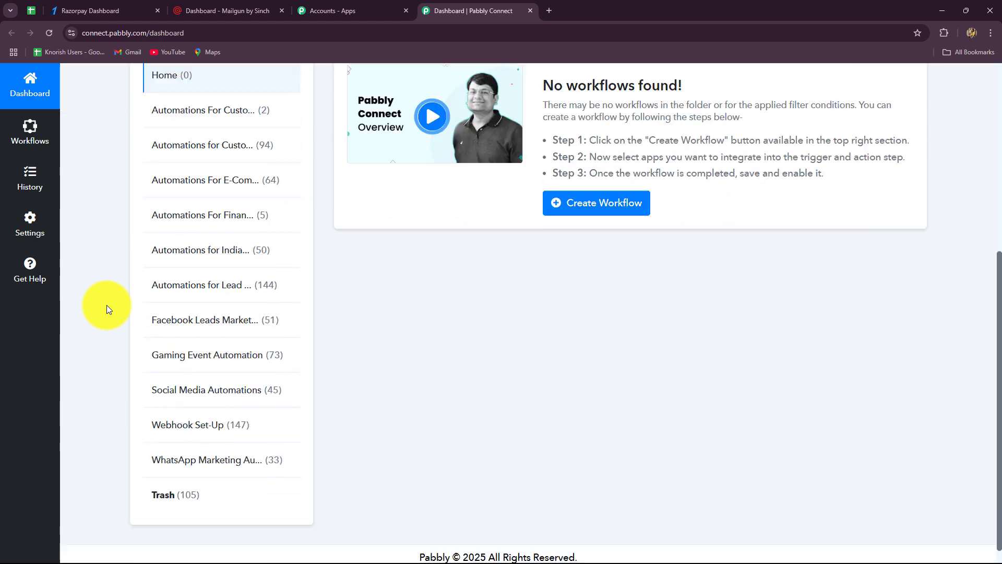
pyautogui.scroll(2, 107, 305)
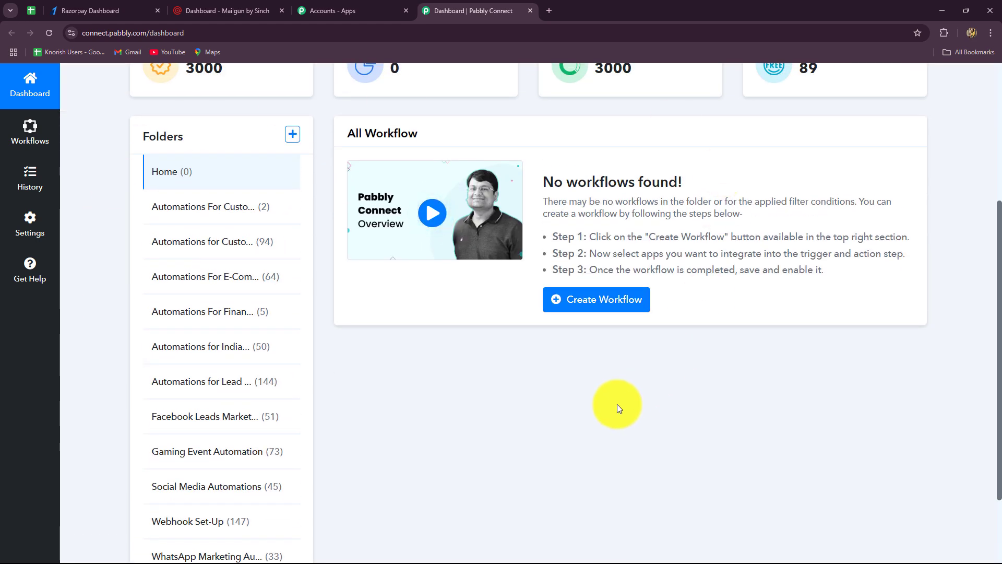
pyautogui.scroll(4, 86, 259)
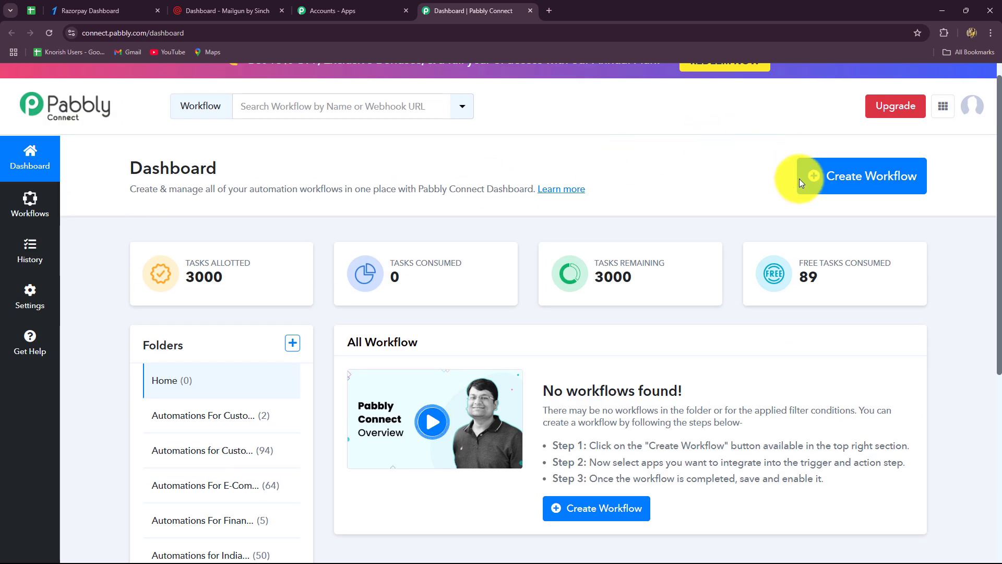
# Step: Create a workflow named "Create Mailgun Member on Razorpay Payment" in the folder Automations For Email Marketing
pyautogui.click(844, 180)
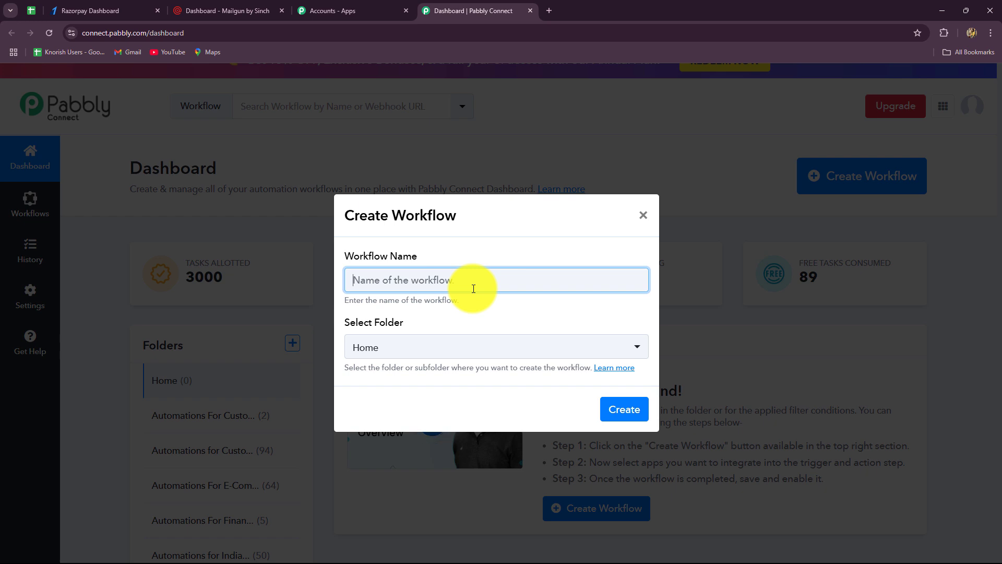
pyautogui.write('Create Mailgun Member on Razorpay Payment')
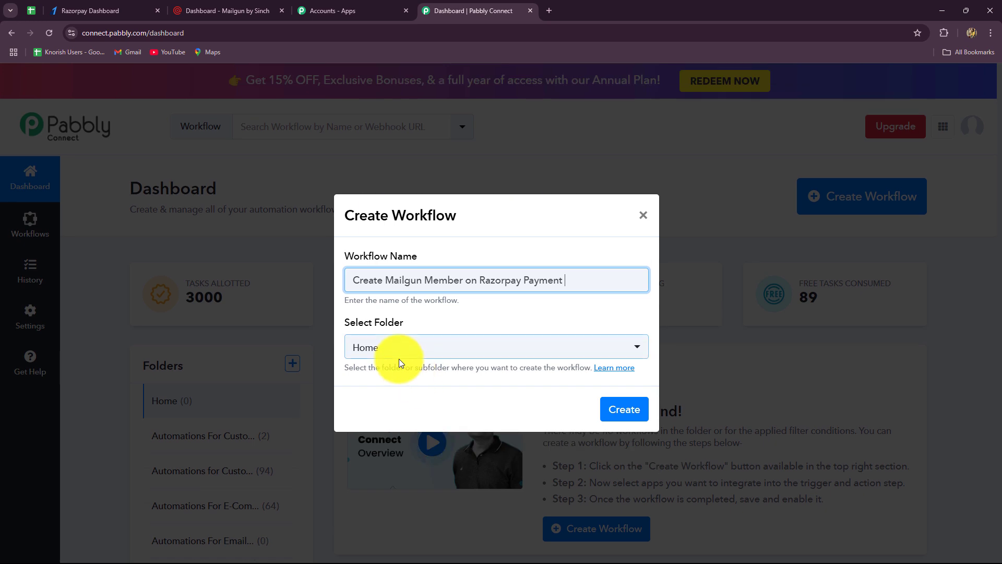
pyautogui.click(400, 356)
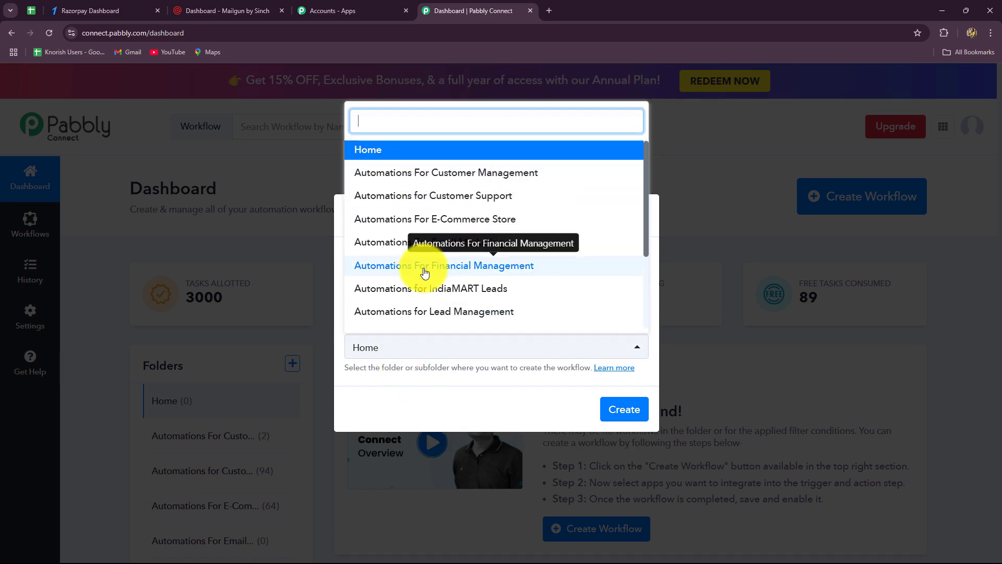
pyautogui.scroll(-2, 420, 282)
pyautogui.scroll(2, 415, 272)
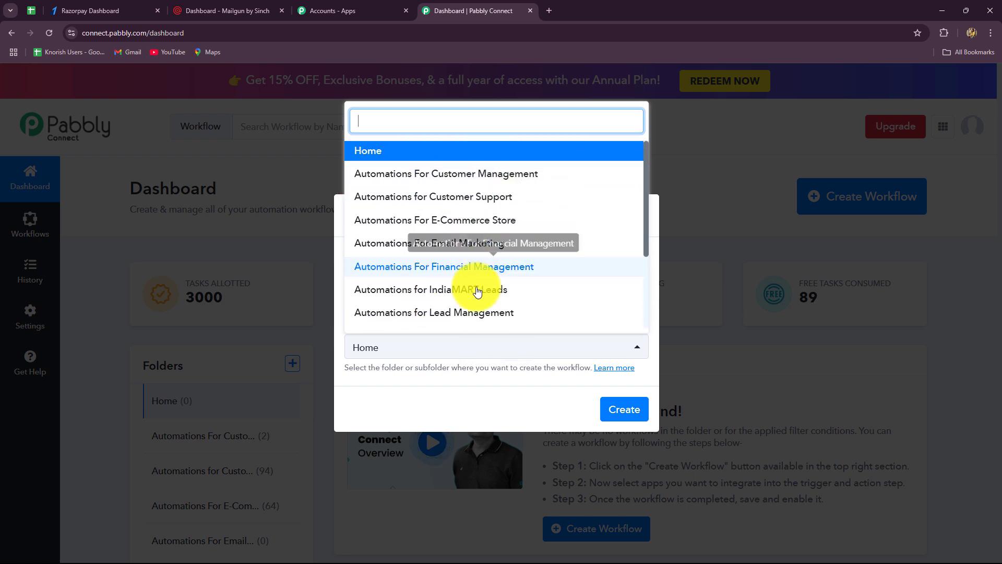
pyautogui.scroll(-2, 459, 303)
pyautogui.scroll(2, 456, 303)
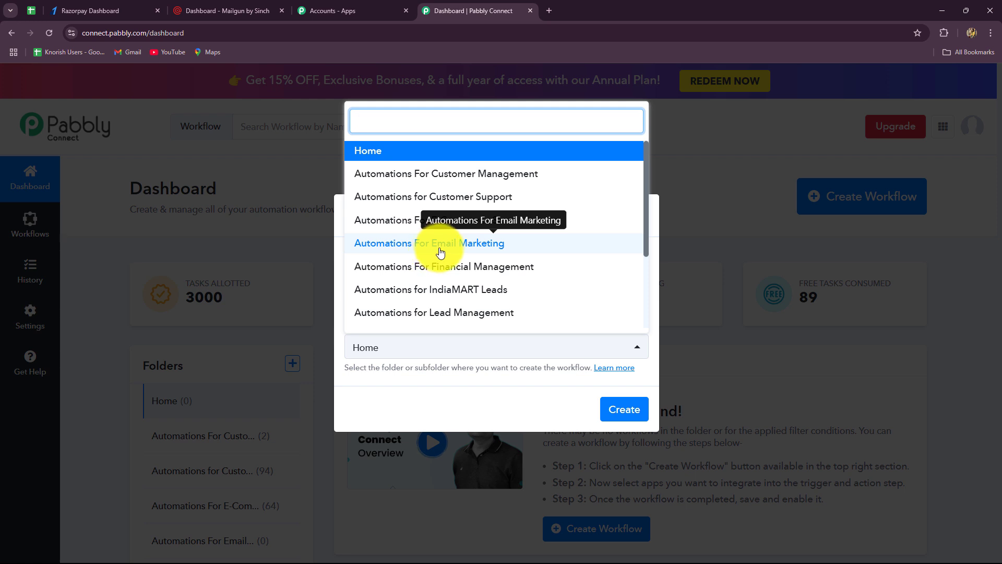
pyautogui.click(416, 244)
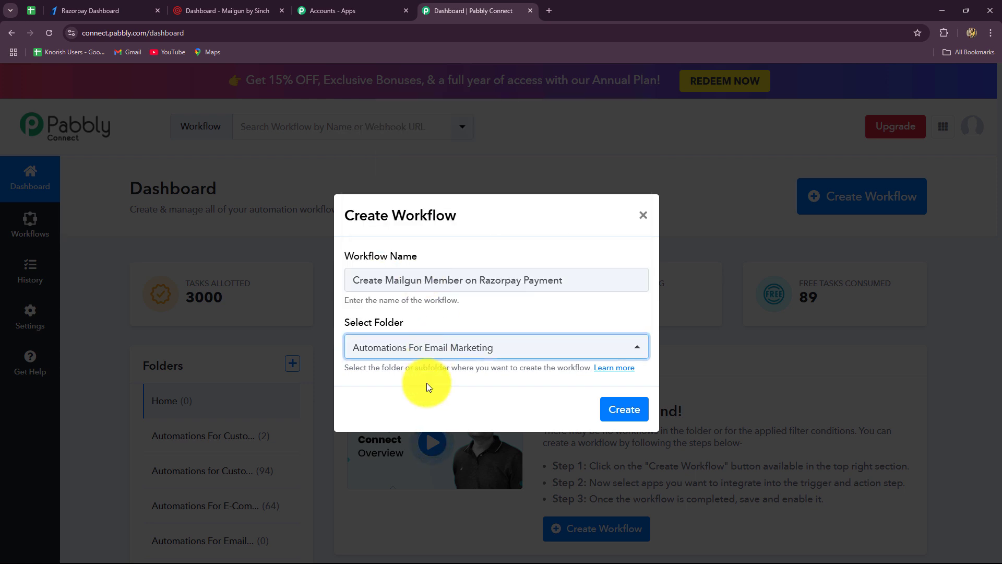
pyautogui.click(612, 412)
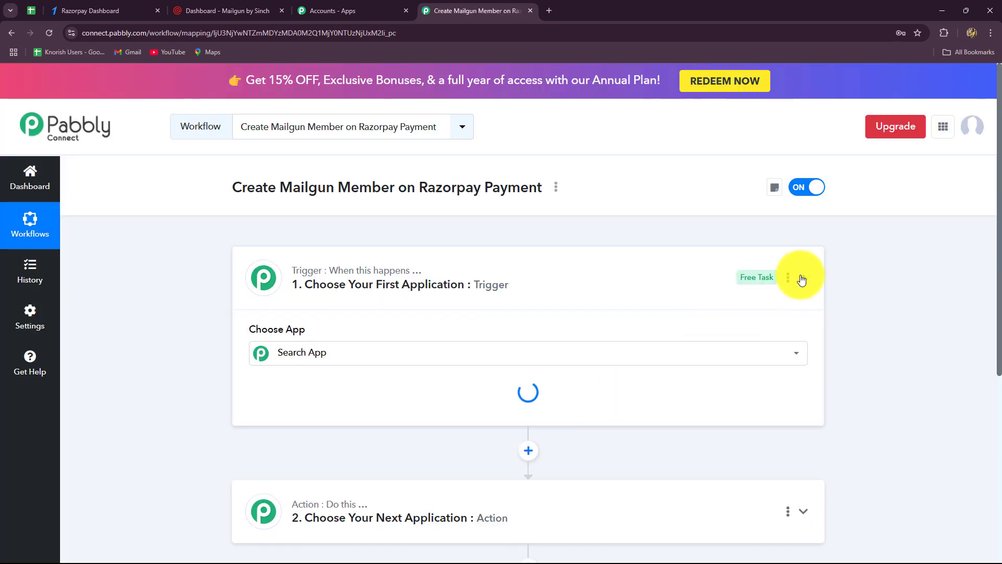
# Step: Choose Razorpay as the trigger application of the workflow
pyautogui.click(803, 278)
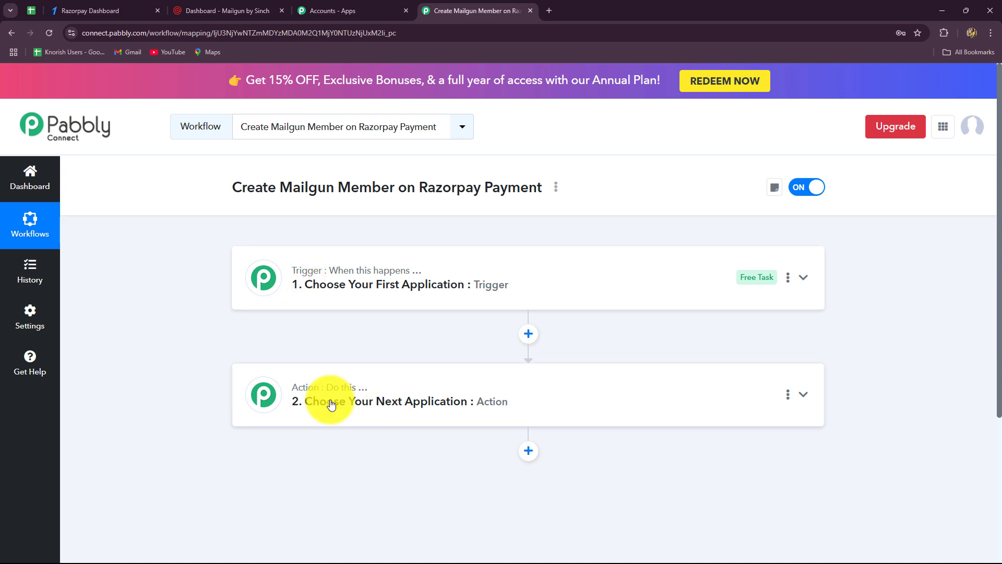
pyautogui.click(291, 265)
pyautogui.scroll(-2, 177, 313)
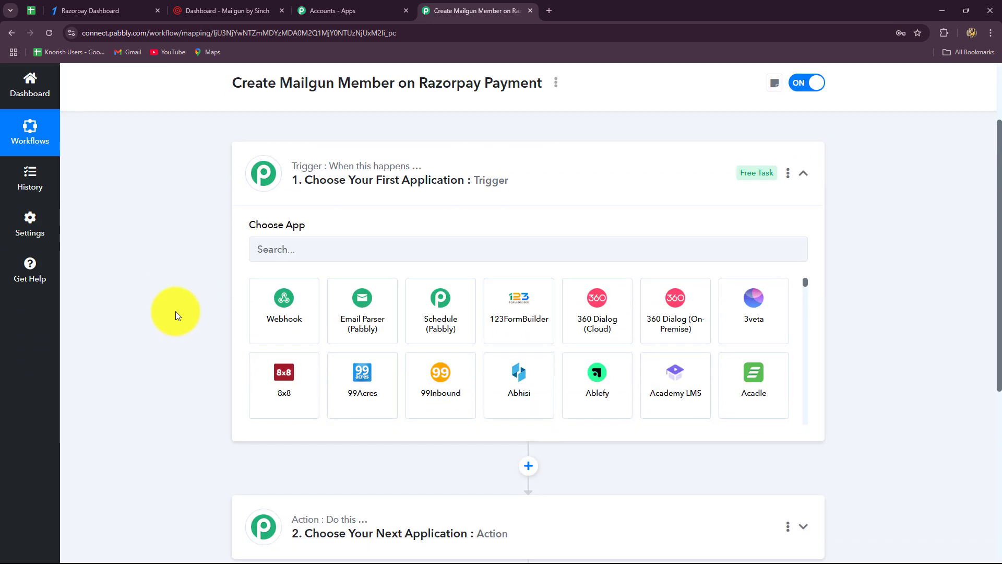
pyautogui.click(296, 249)
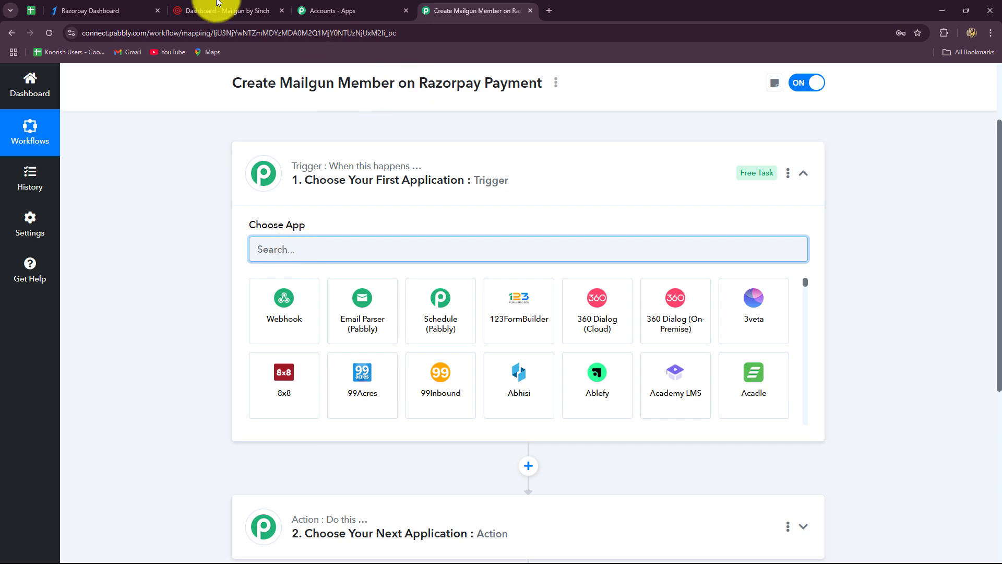
pyautogui.click(134, 3)
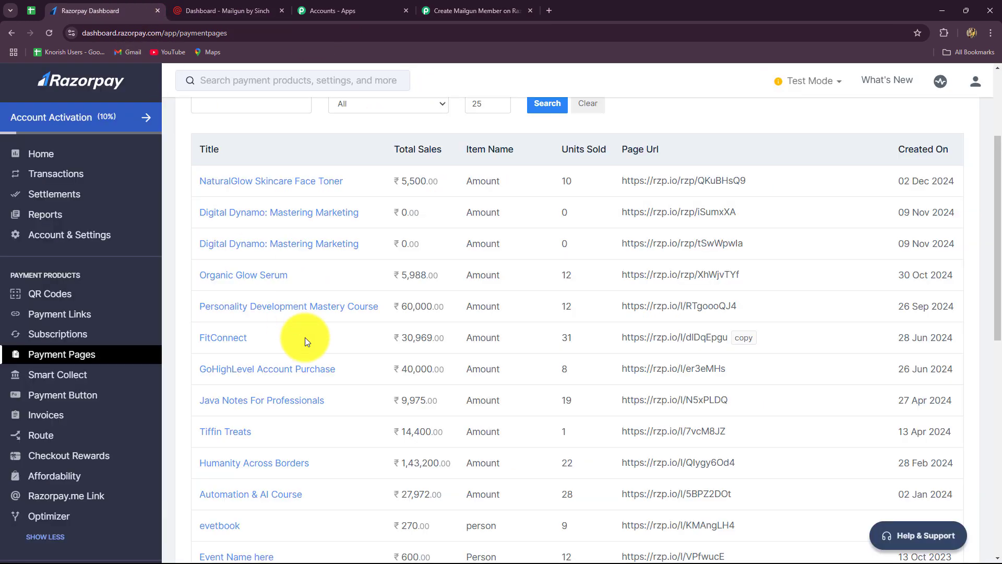
pyautogui.click(449, 9)
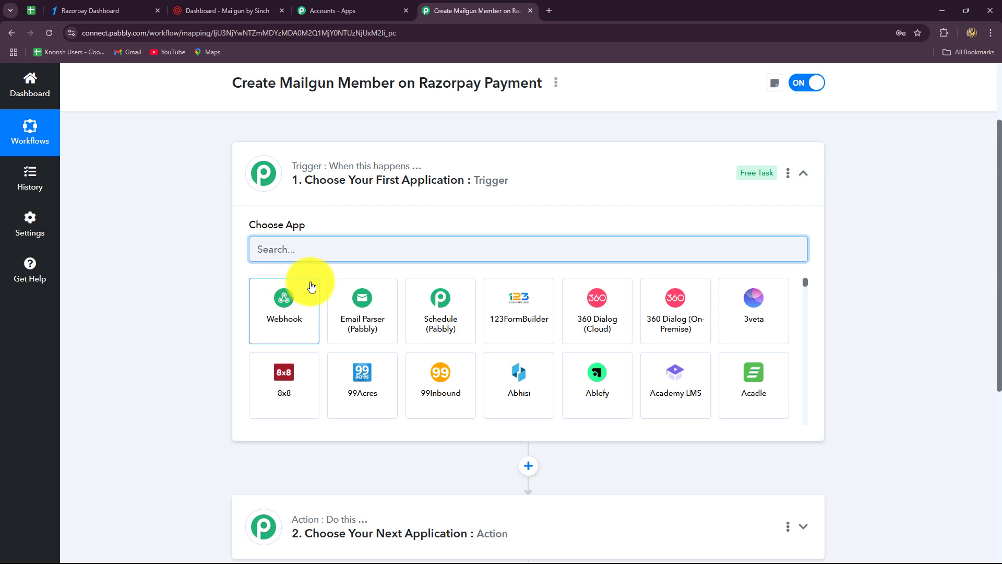
pyautogui.write('Razo')
pyautogui.press('capslock')
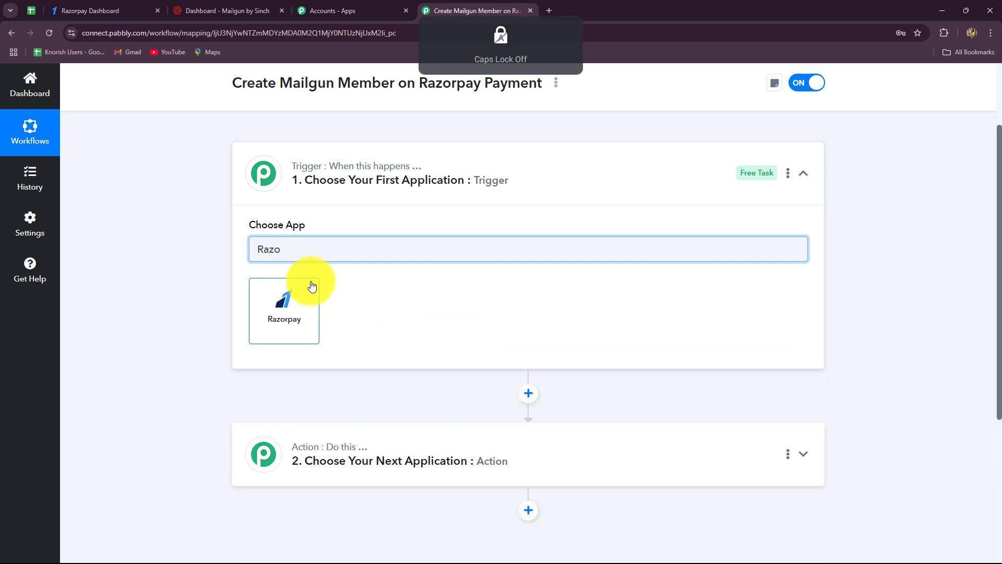
pyautogui.click(312, 286)
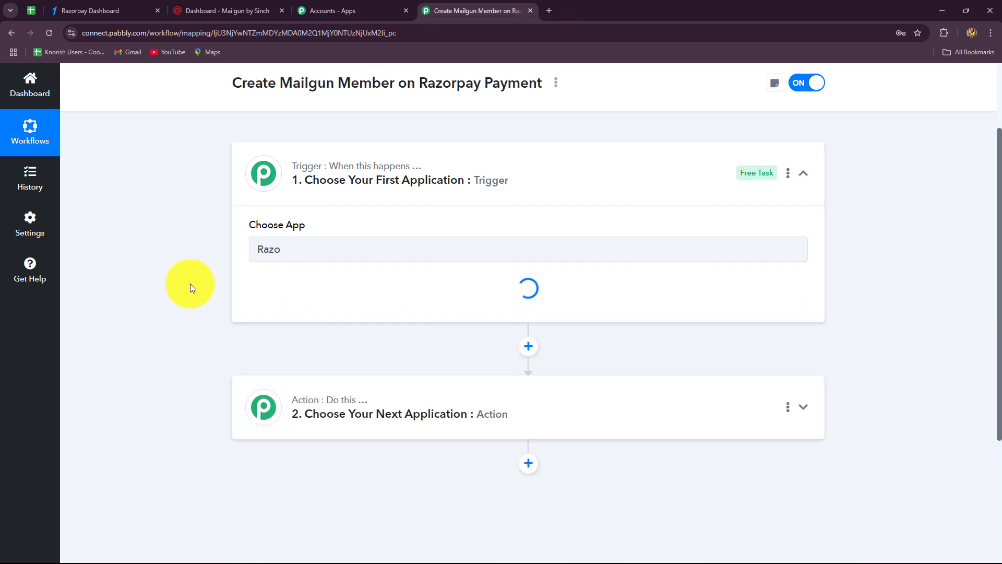
# Step: Set the Razorpay trigger event to Payment Captured
pyautogui.click(275, 305)
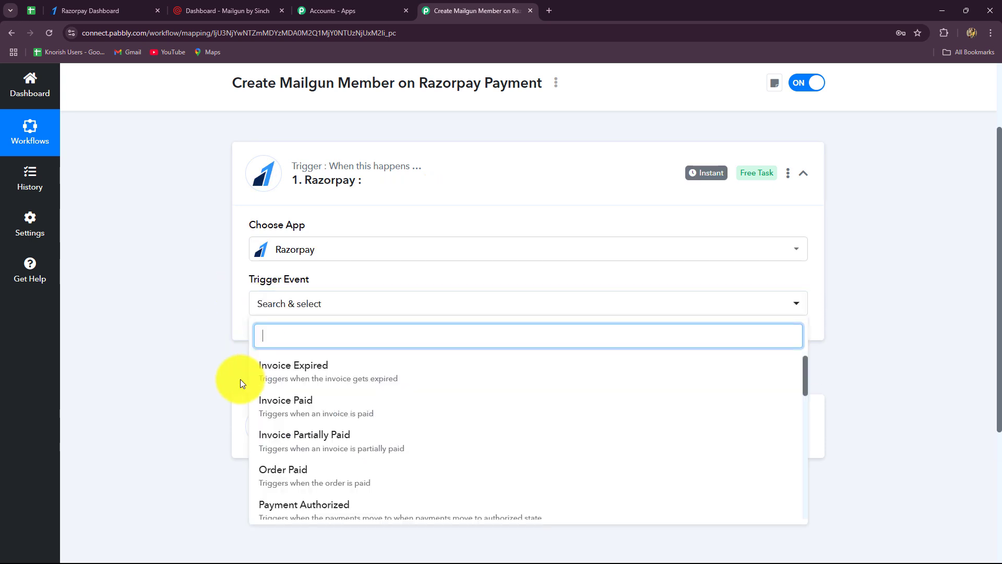
pyautogui.scroll(-2, 217, 380)
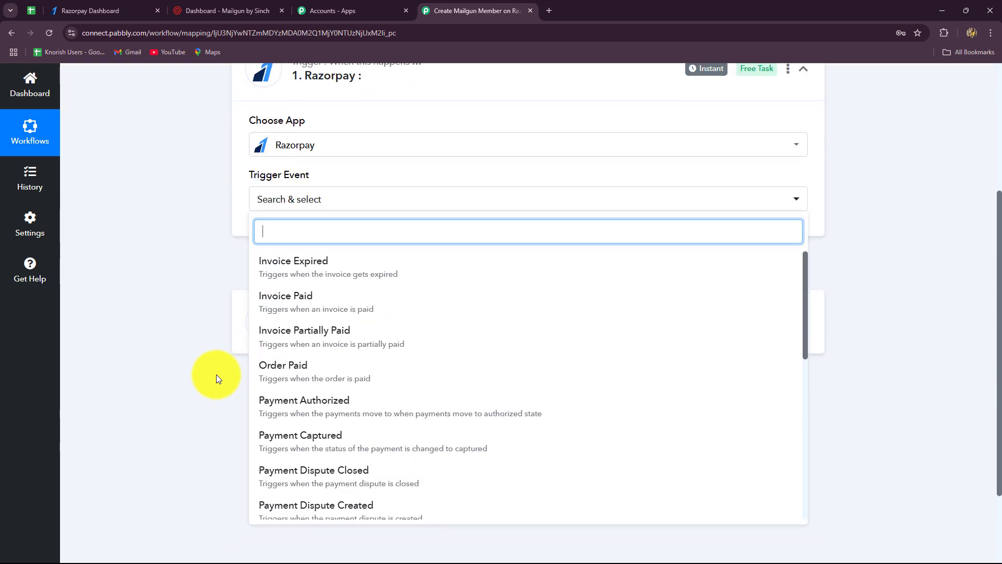
pyautogui.click(277, 436)
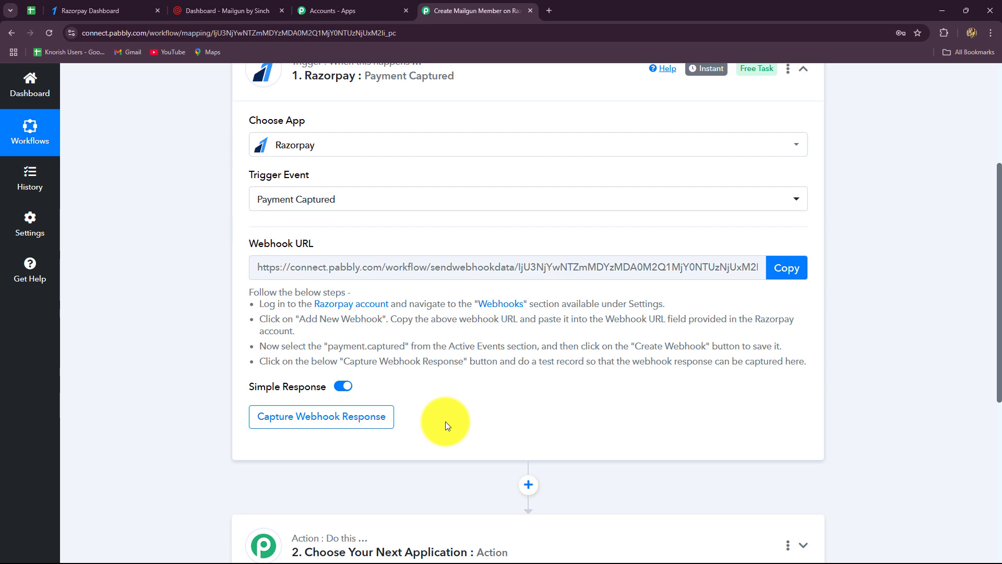
# Step: Examine the Razorpay trigger's webhook URL and the instructions for adding it to the Razorpay account
pyautogui.scroll(3, 446, 424)
pyautogui.scroll(-2, 446, 421)
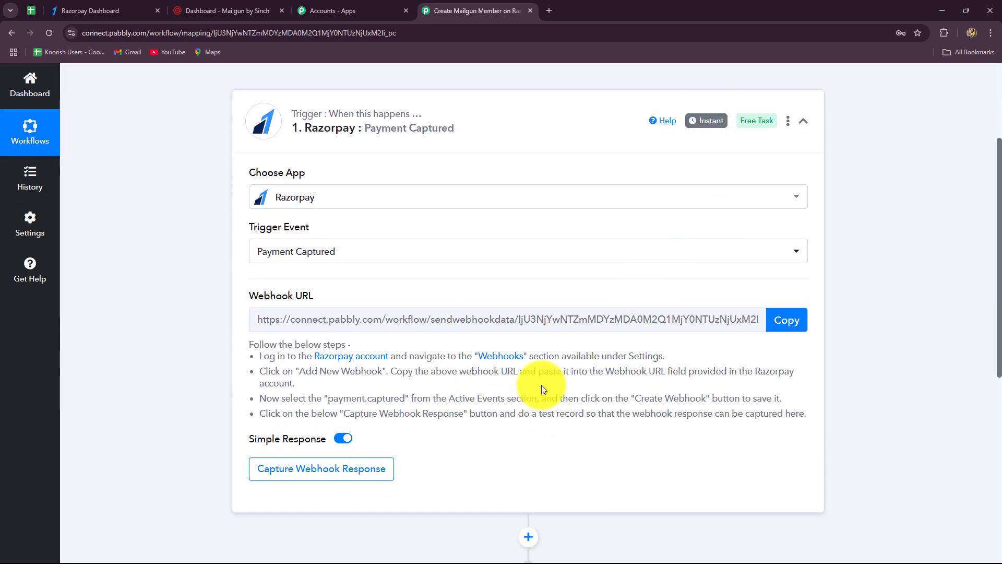
pyautogui.click(130, 9)
pyautogui.click(462, 12)
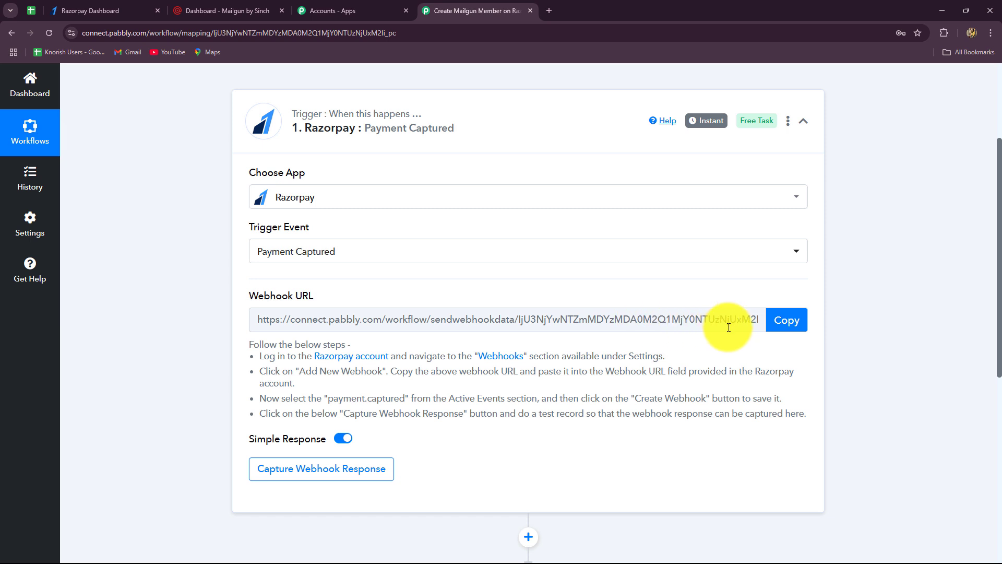
pyautogui.moveTo(260, 355); pyautogui.dragTo(798, 436)
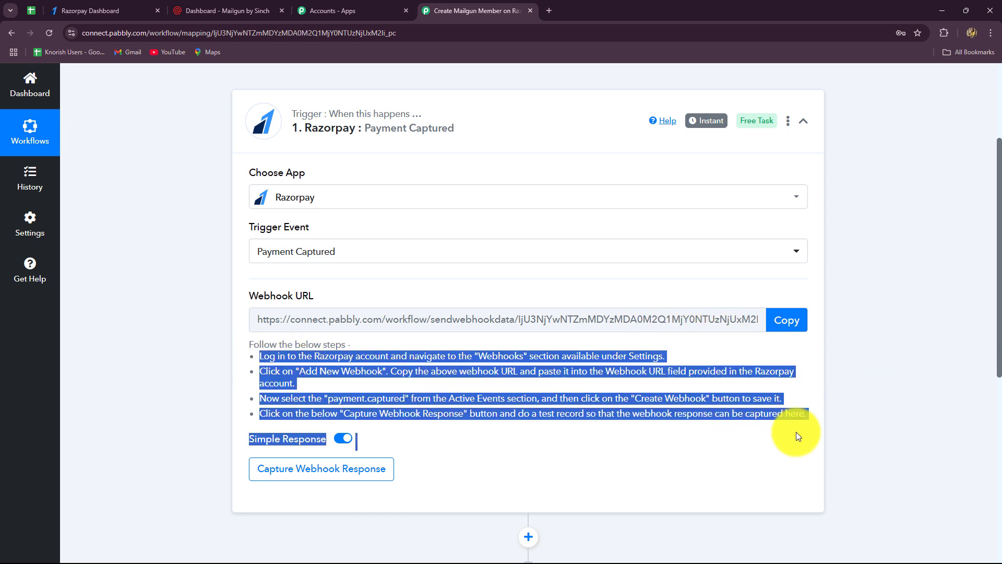
pyautogui.click(891, 392)
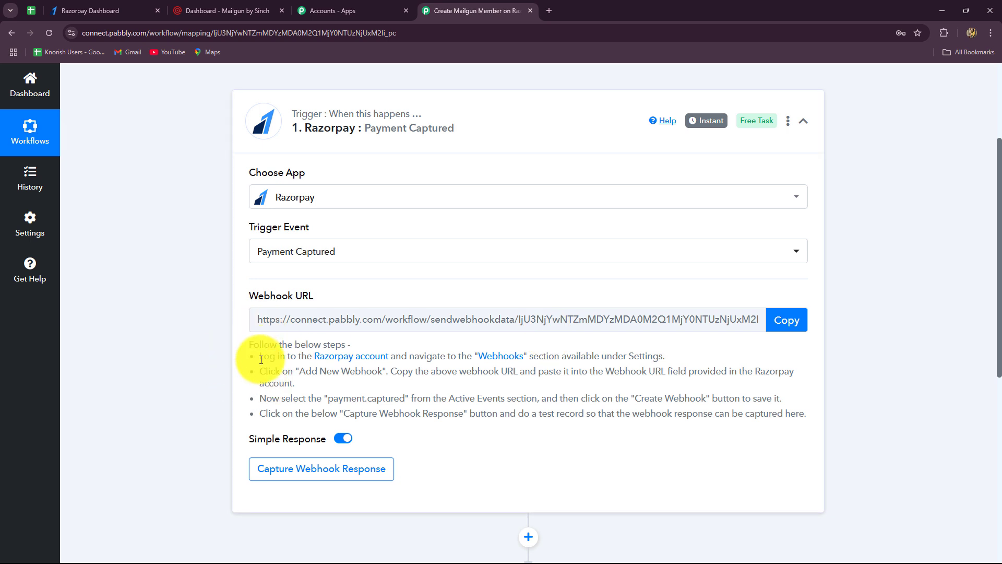
pyautogui.moveTo(262, 359); pyautogui.dragTo(823, 438)
pyautogui.click(855, 407)
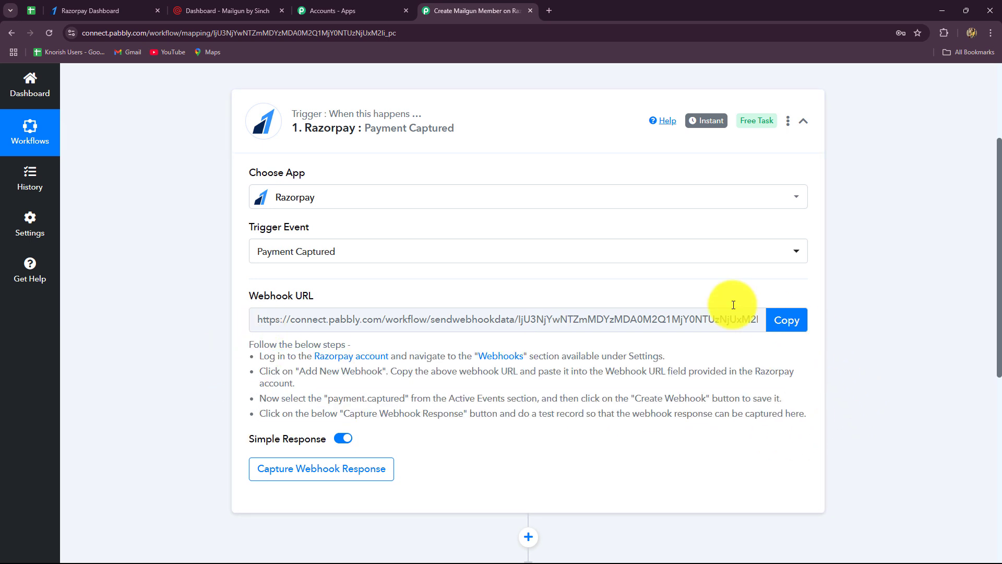
pyautogui.click(93, 5)
pyautogui.click(465, 4)
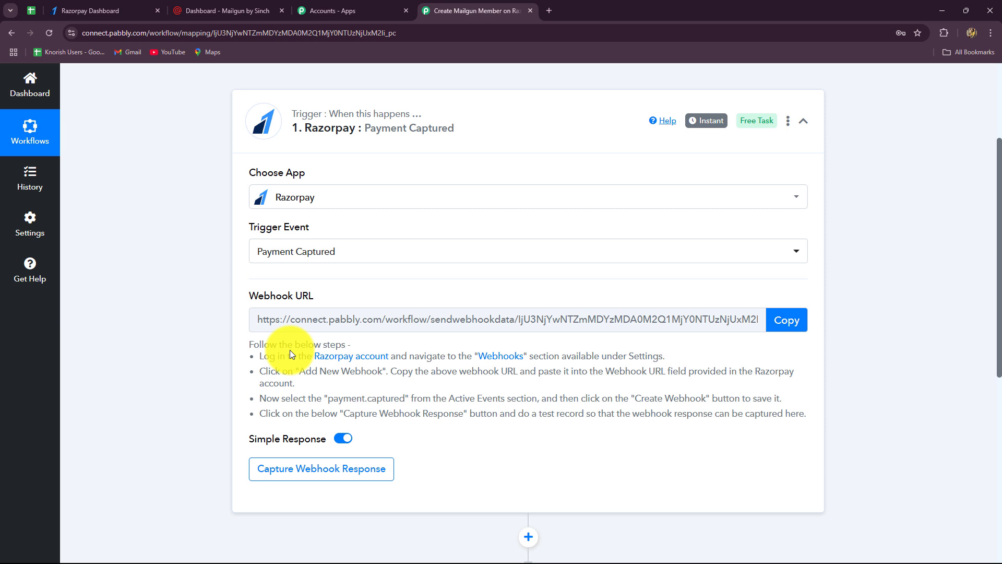
# Step: Copy the trigger's webhook URL, switch to Razorpay and access the Webhooks section of its account settings
pyautogui.click(787, 319)
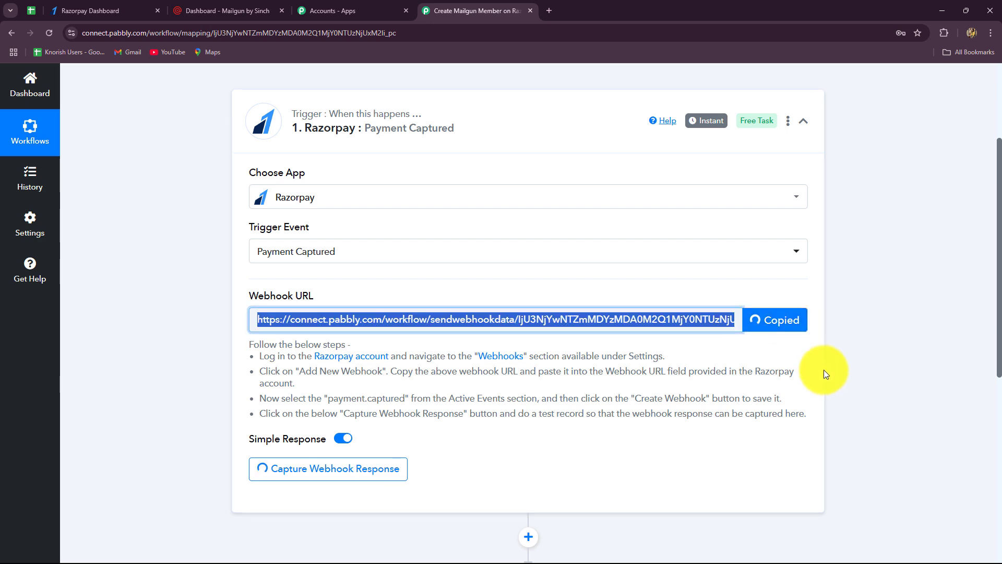
pyautogui.click(88, 9)
pyautogui.scroll(3, 313, 324)
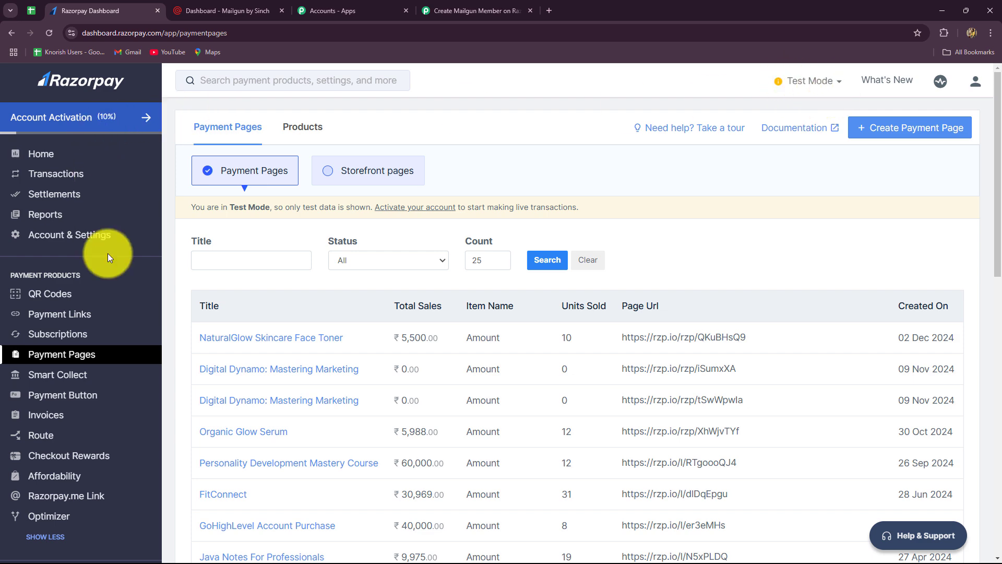
pyautogui.scroll(-4, 220, 270)
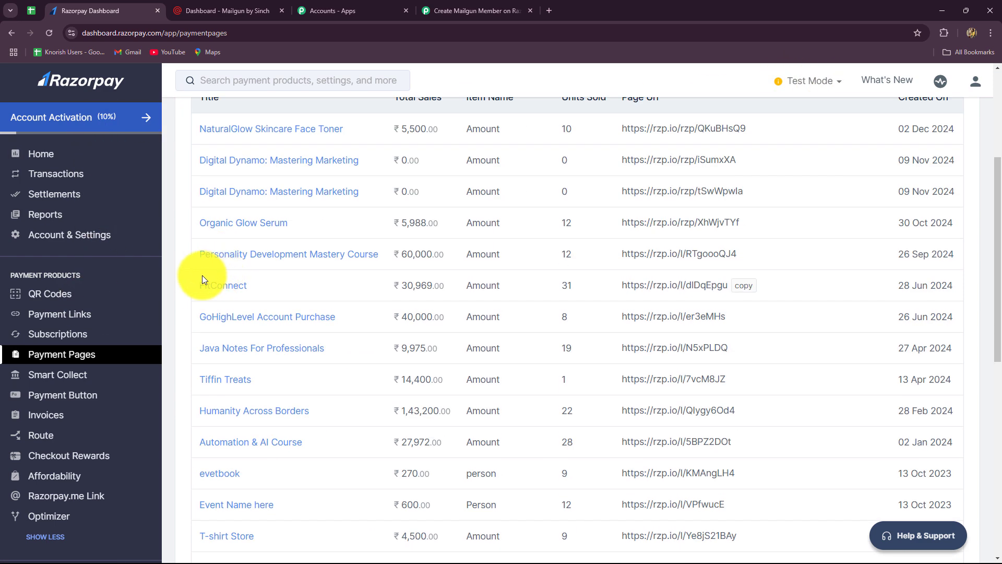
pyautogui.scroll(4, 335, 299)
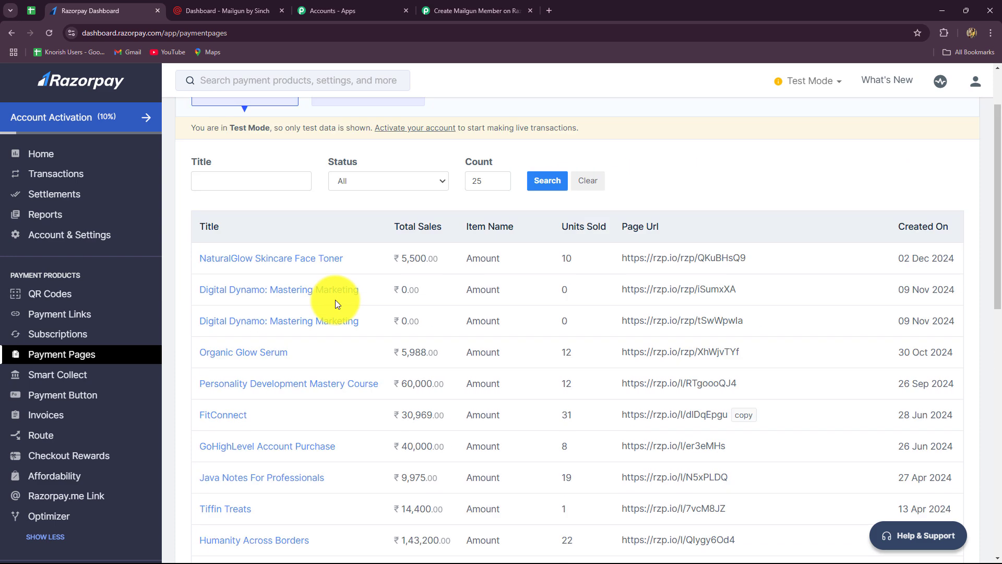
pyautogui.click(50, 153)
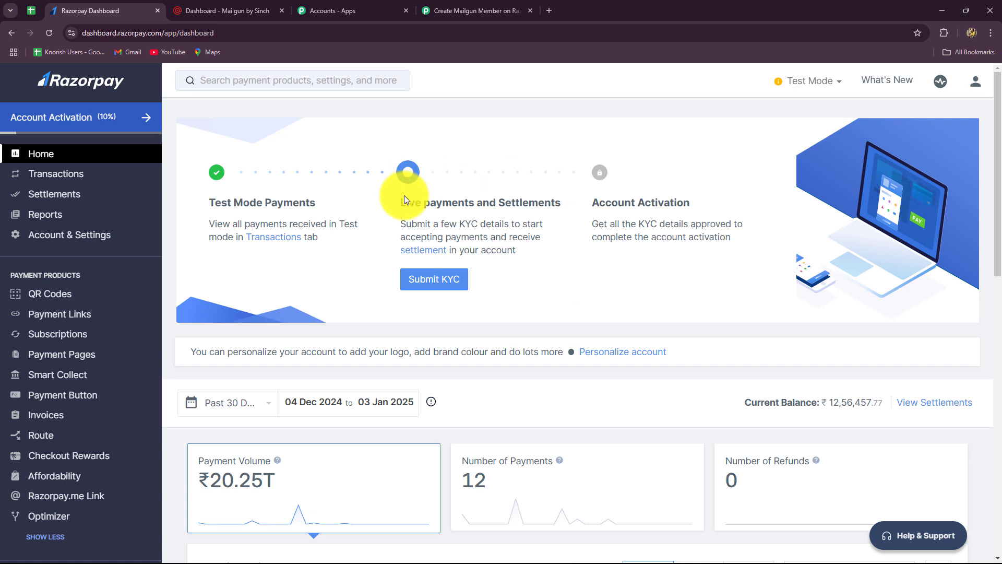
pyautogui.click(54, 237)
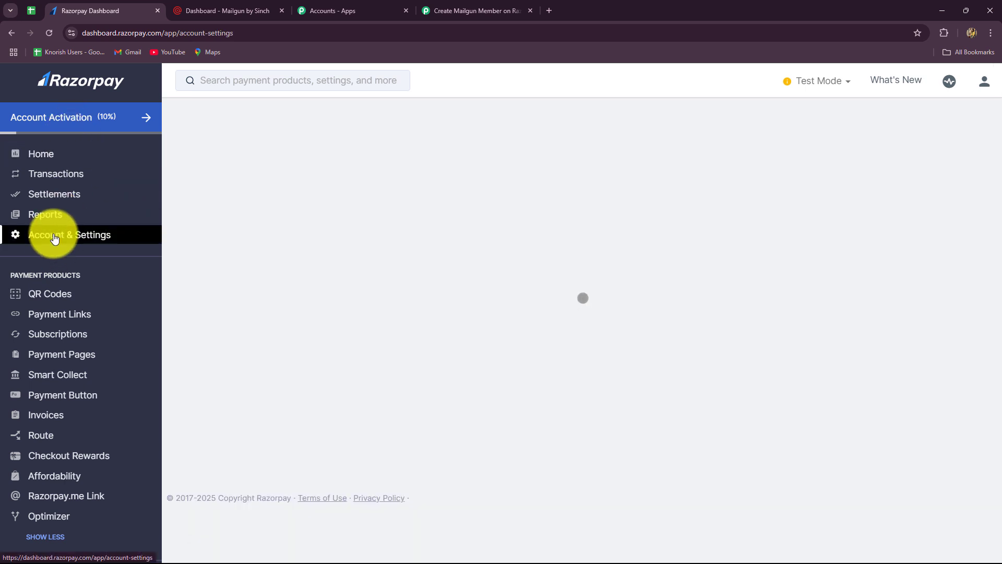
pyautogui.scroll(-2, 327, 227)
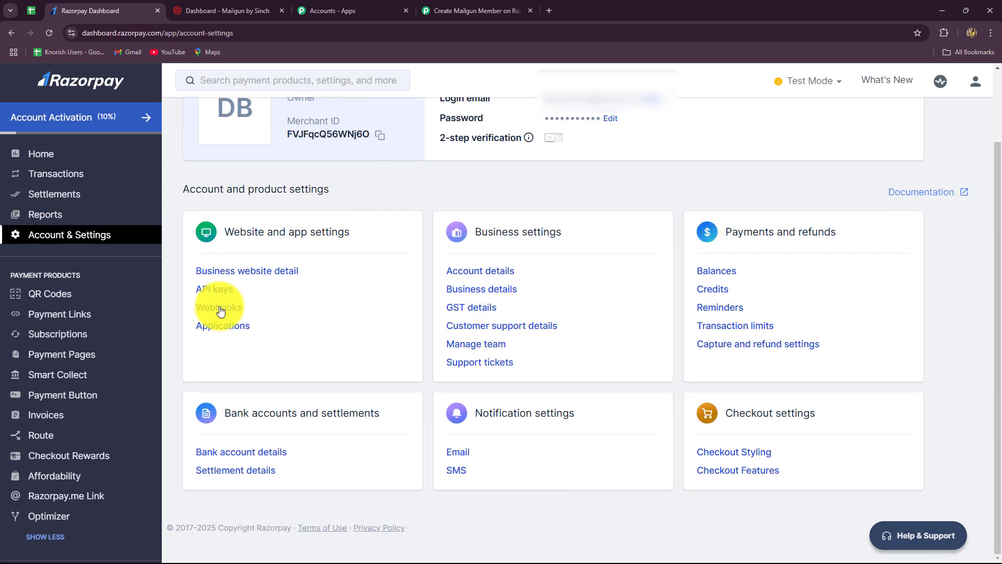
pyautogui.click(220, 309)
pyautogui.scroll(-2, 219, 309)
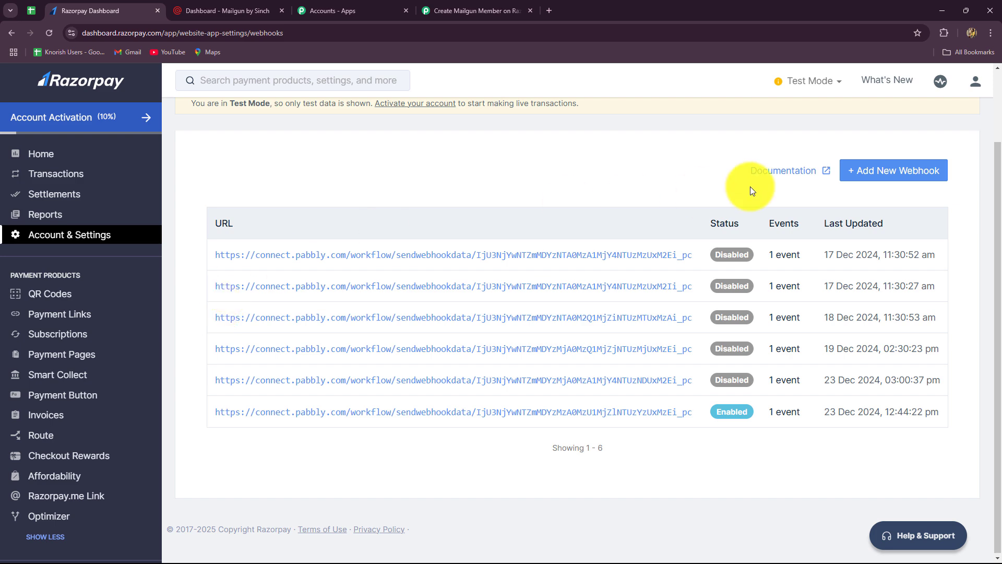
# Step: Create a new Razorpay webhook with the copied Pabbly webhook URL and the active event payment.captured
pyautogui.click(913, 175)
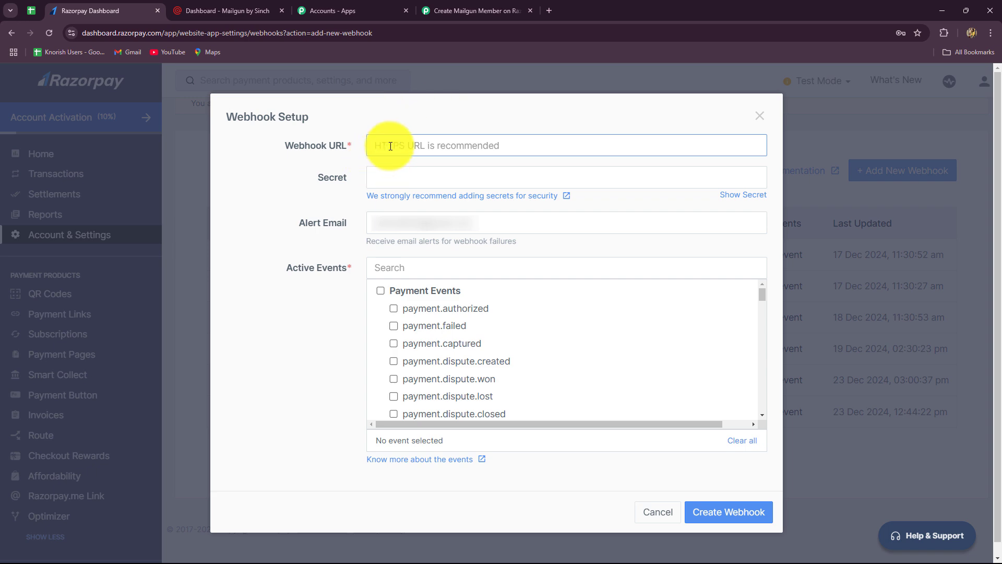
pyautogui.hotkey('ctrl', 'v')
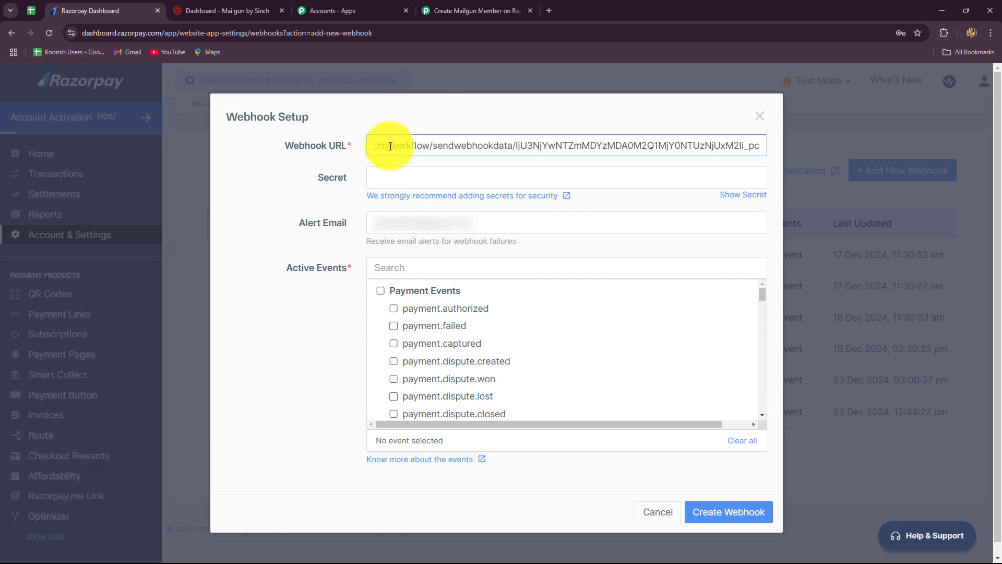
pyautogui.click(460, 10)
pyautogui.click(55, 10)
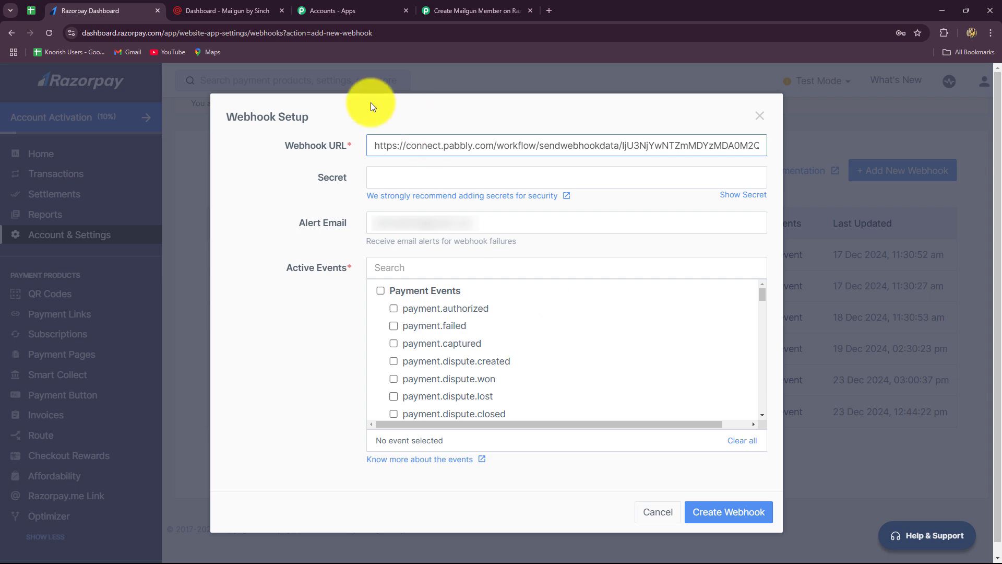
pyautogui.click(394, 344)
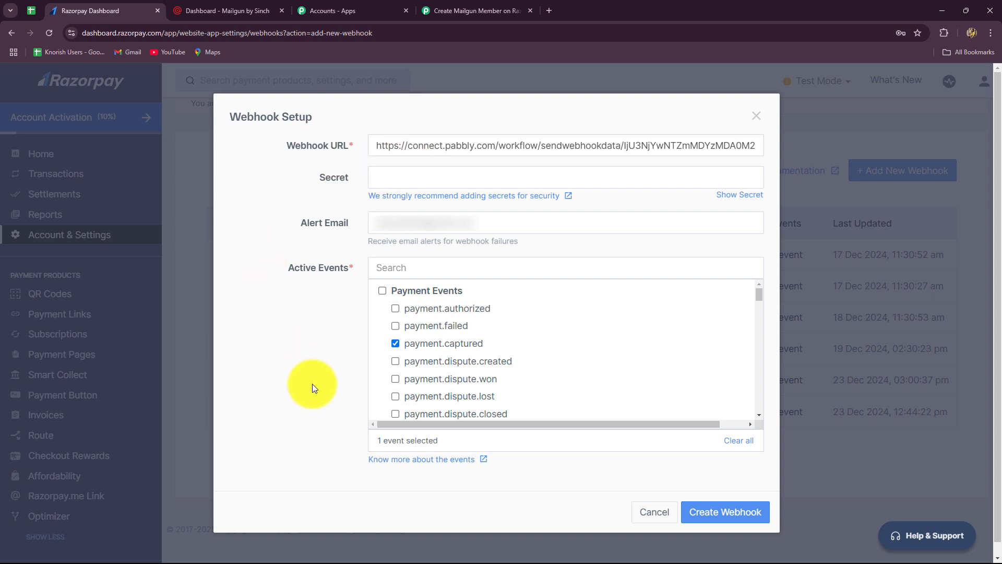
pyautogui.click(735, 514)
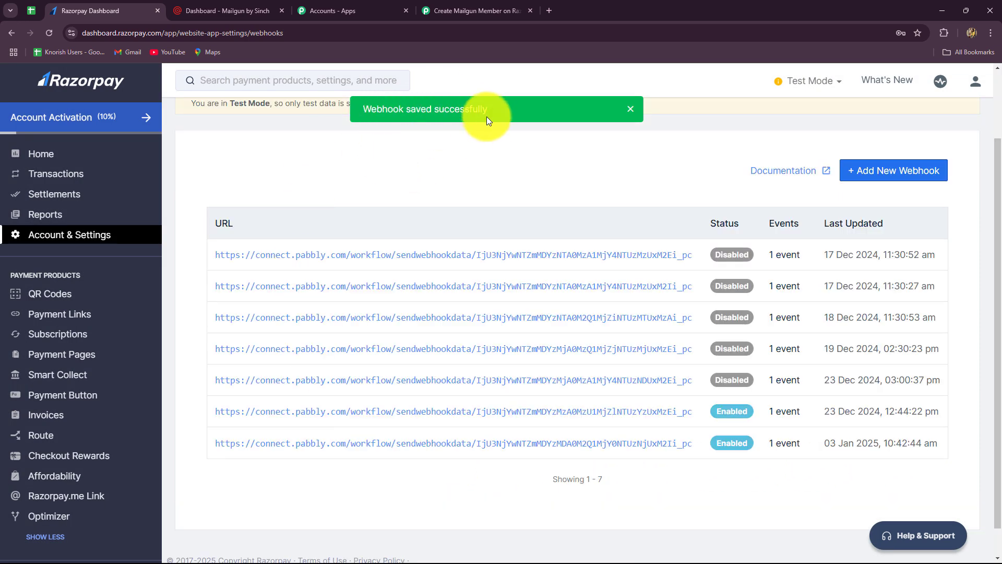
# Step: Check the Razorpay trigger's webhook response status in Pabbly Connect and view the Razorpay payment pages
pyautogui.click(491, 11)
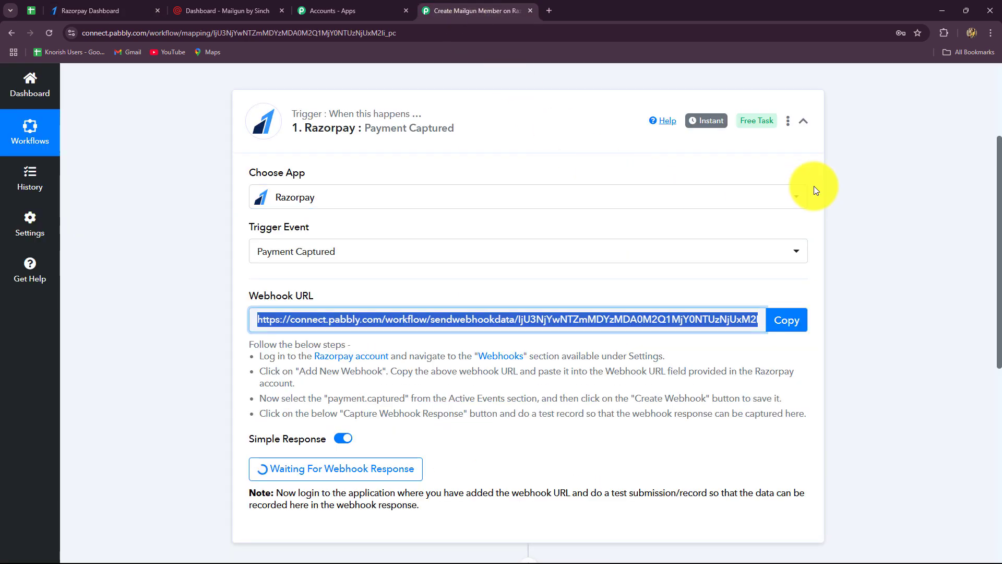
pyautogui.scroll(-4, 817, 190)
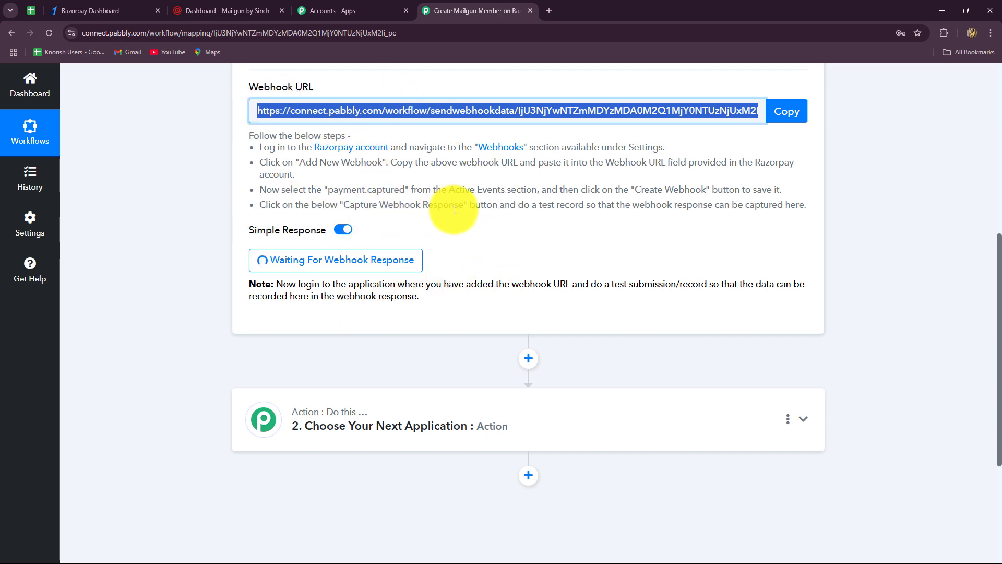
pyautogui.scroll(3, 454, 209)
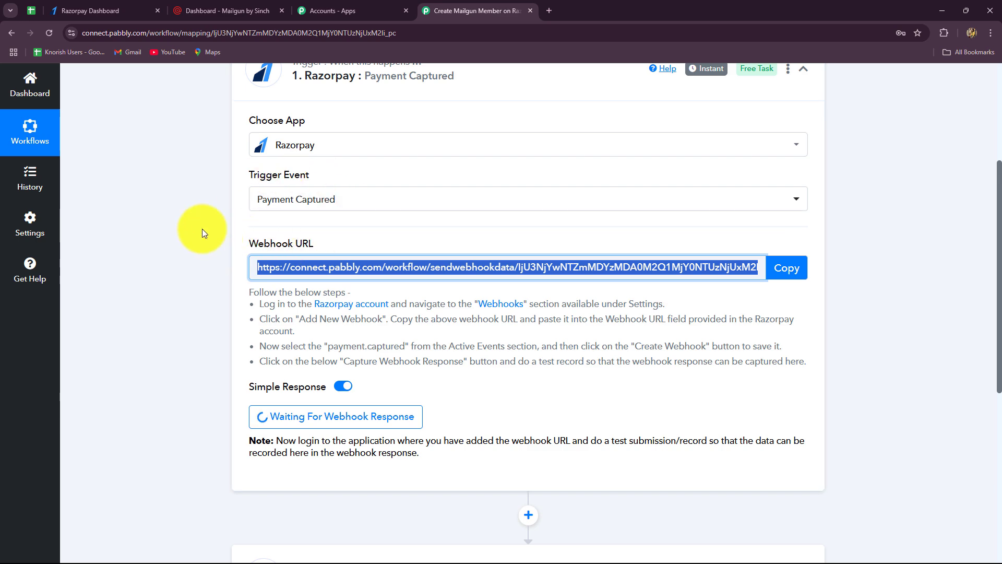
pyautogui.scroll(-4, 202, 228)
pyautogui.click(90, 11)
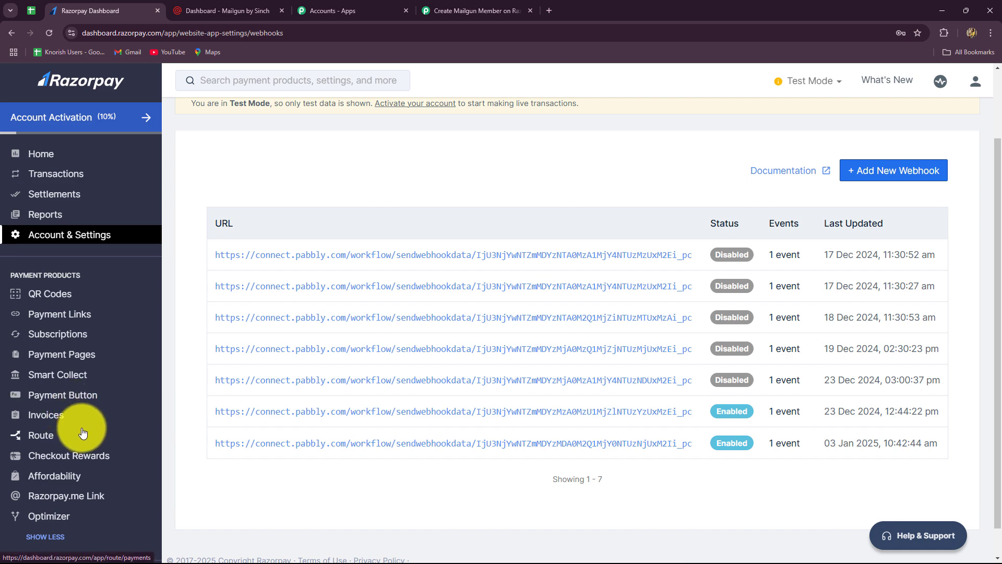
pyautogui.click(62, 355)
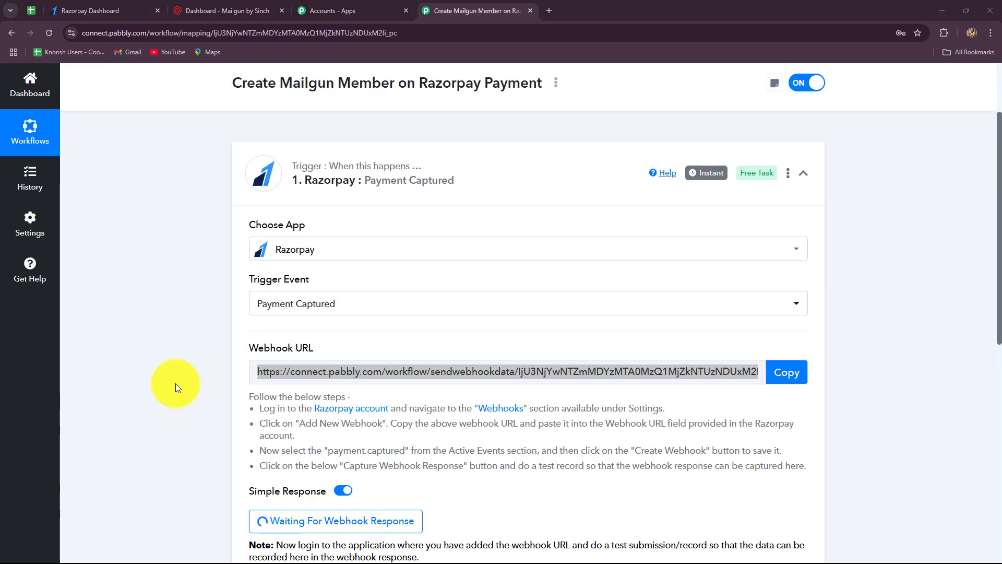
pyautogui.scroll(-2, 175, 384)
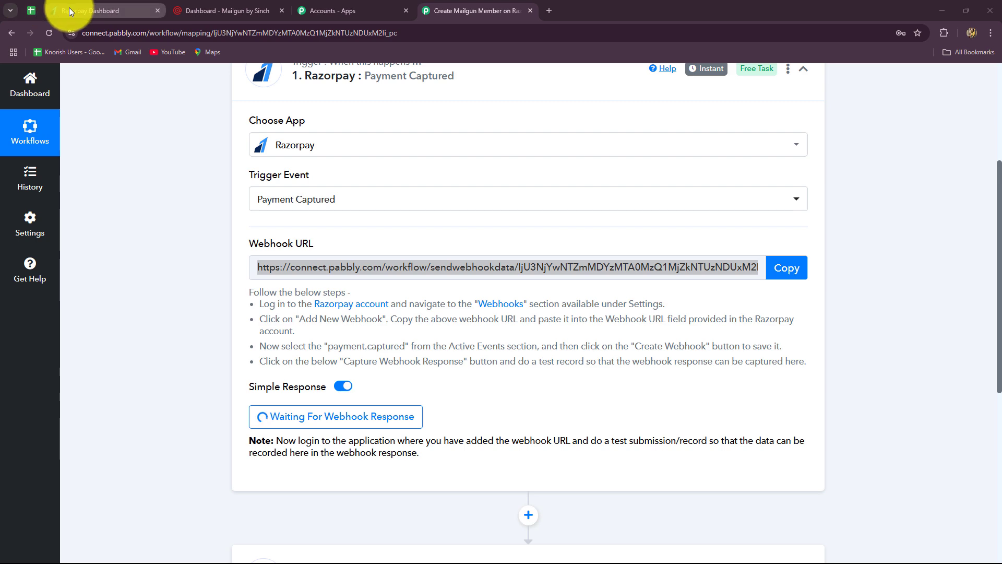
# Step: Switch to Razorpay's payment pages, copy the Digital Dynamo page URL and open it in a new incognito window
pyautogui.click(69, 8)
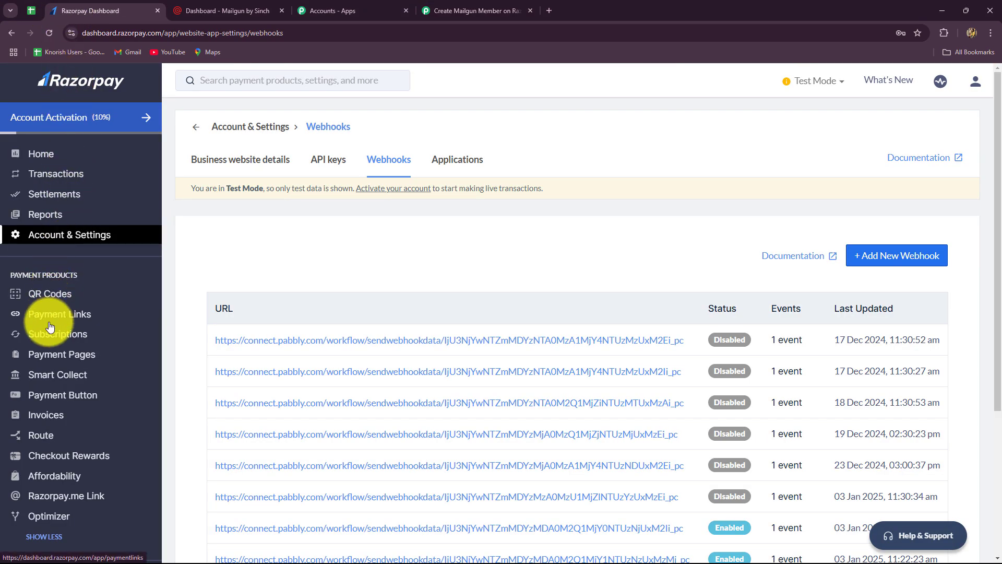
pyautogui.click(48, 357)
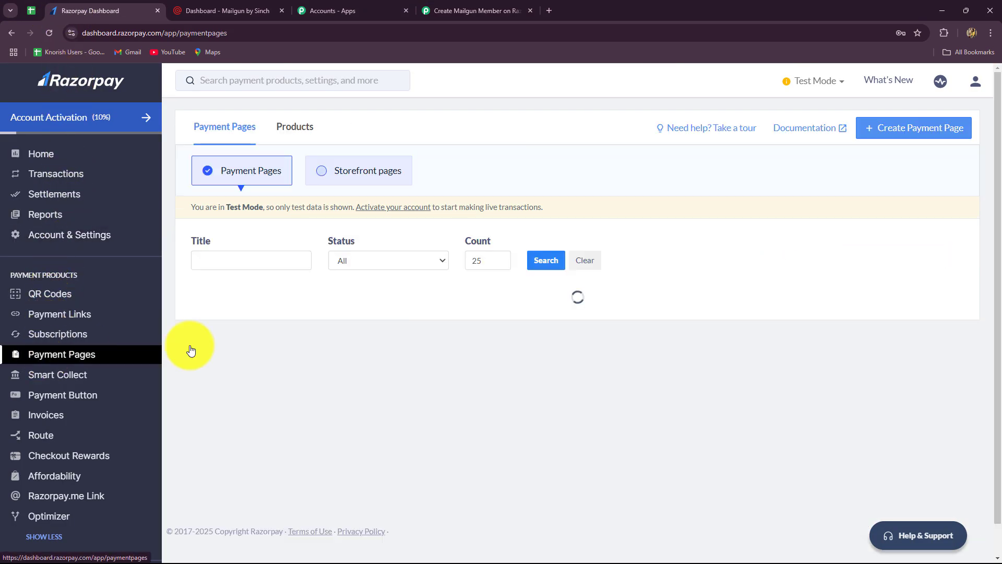
pyautogui.scroll(-4, 470, 376)
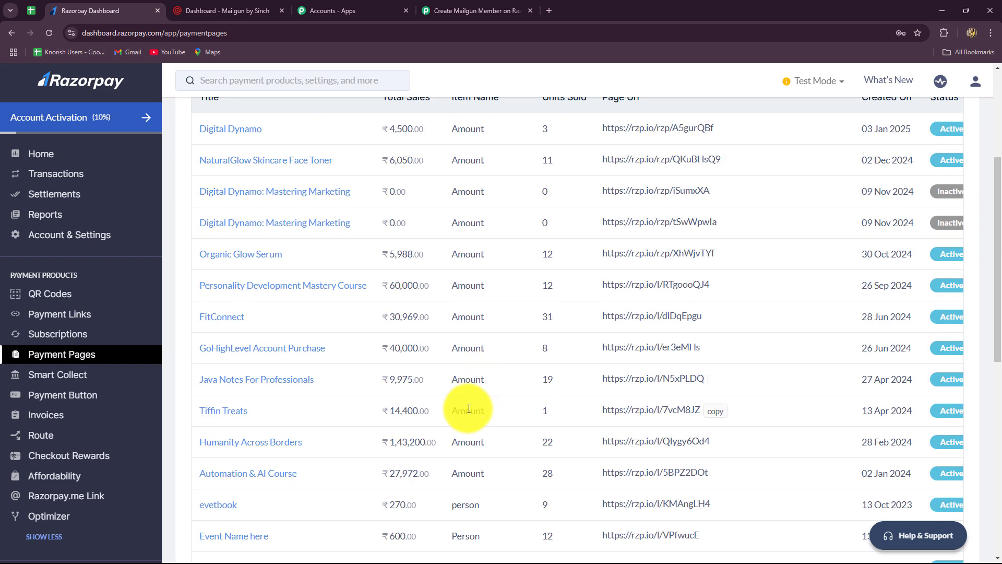
pyautogui.scroll(3, 463, 407)
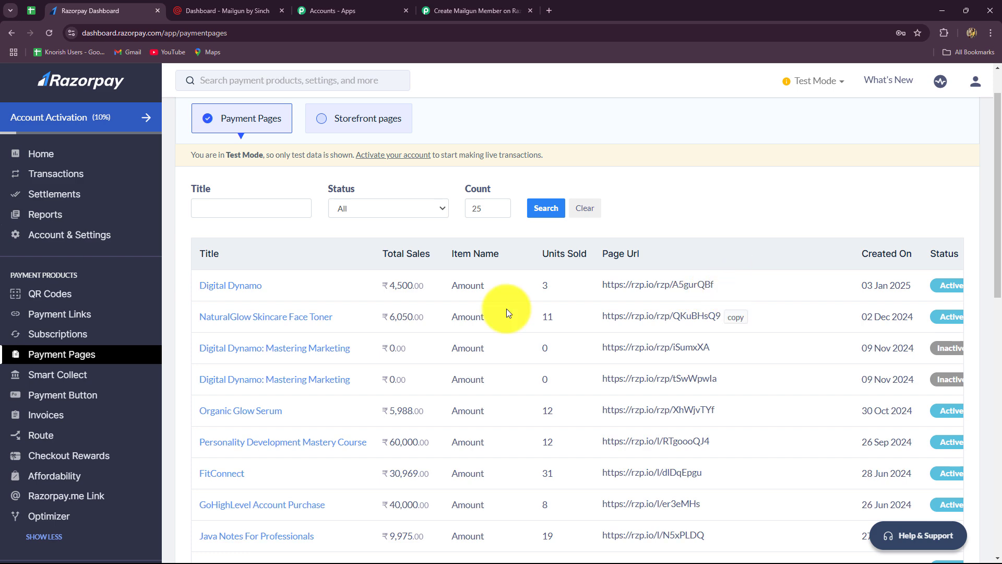
pyautogui.click(729, 286)
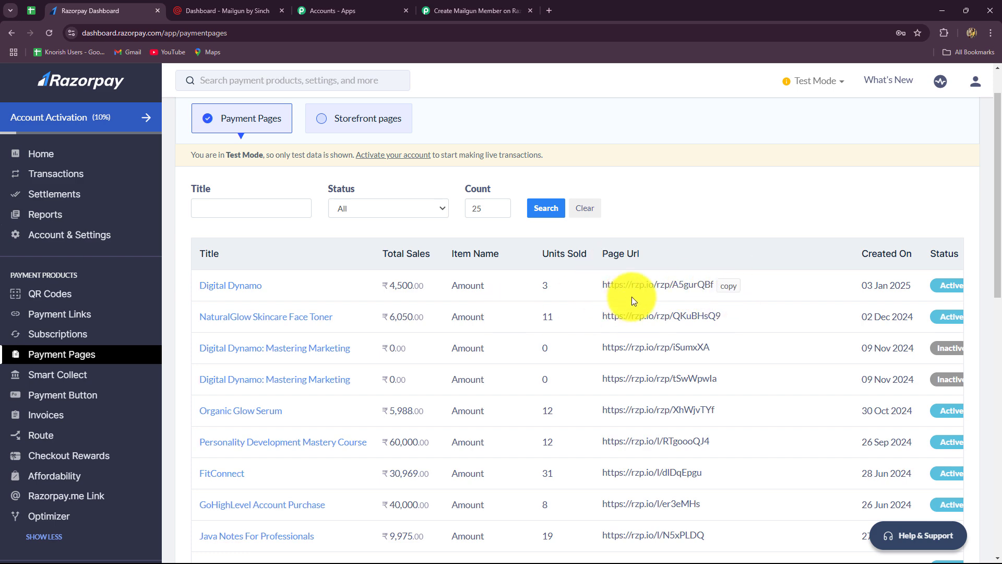
pyautogui.hotkey('ctrl', 'shift', 'n')
pyautogui.hotkey('ctrl', 'v')
pyautogui.press('Return')
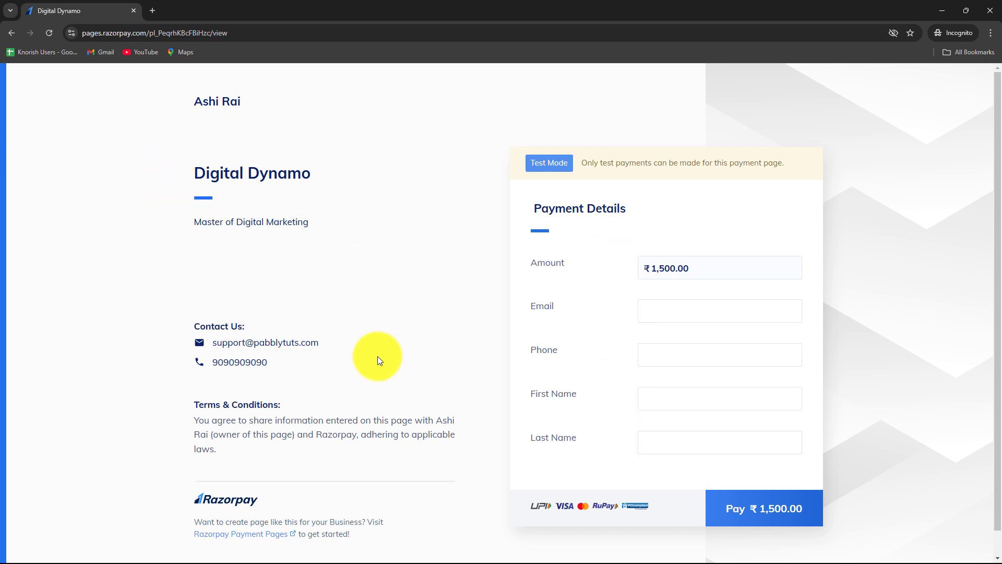
# Step: Fill in the Digital Dynamo payment form with the test customer's email, phone number, first name and last name
pyautogui.click(646, 311)
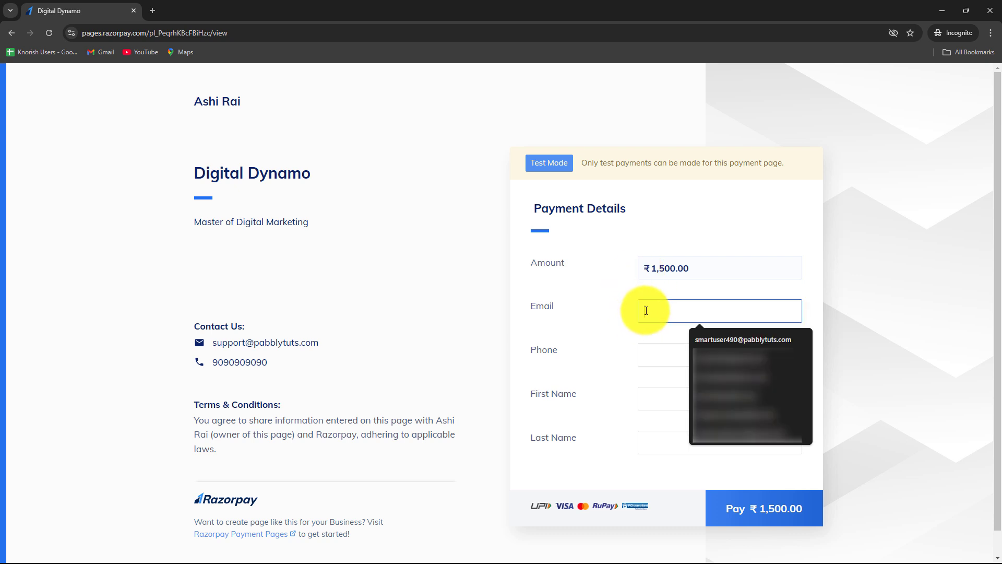
pyautogui.click(713, 340)
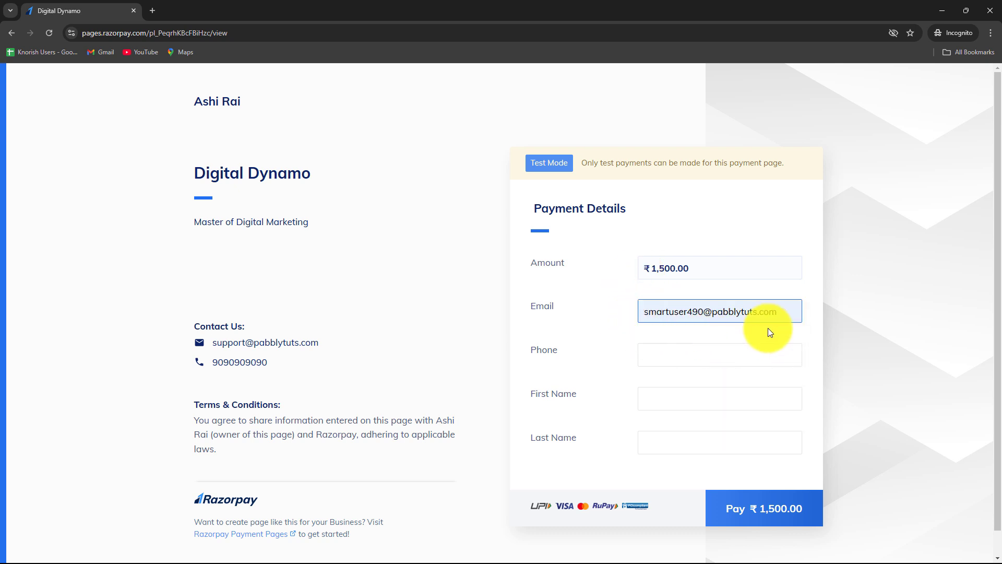
pyautogui.click(717, 349)
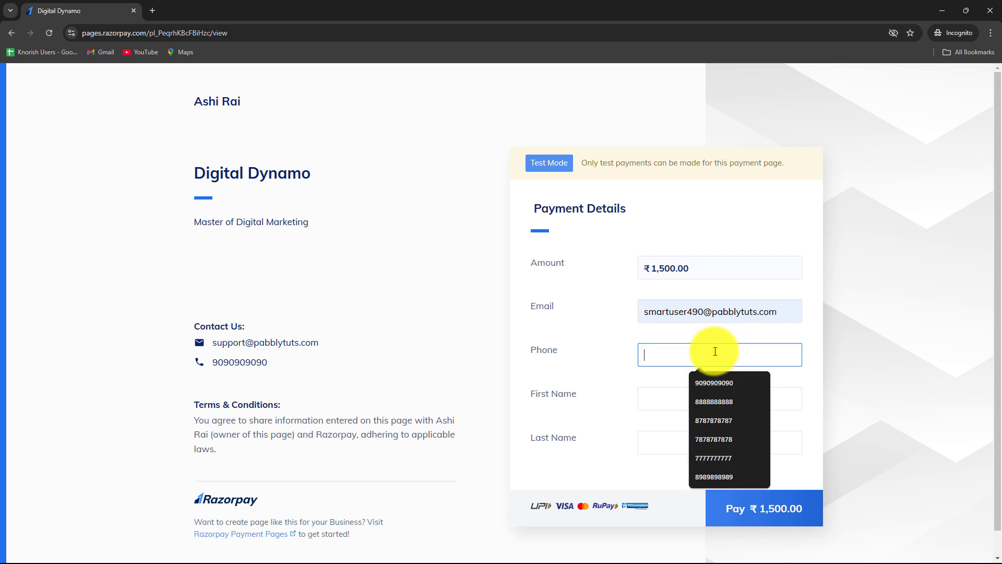
pyautogui.click(716, 386)
pyautogui.click(672, 394)
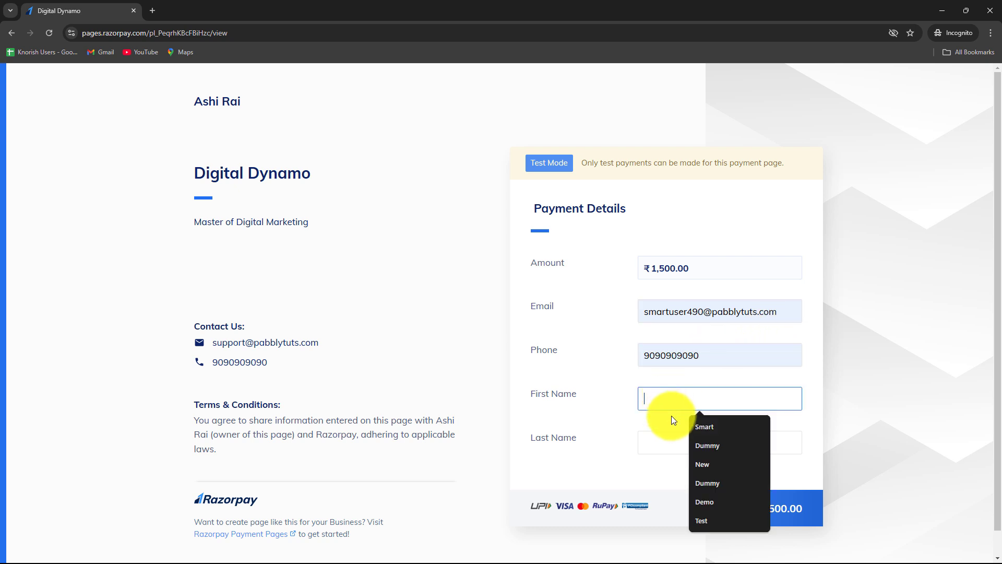
pyautogui.press('Down')
pyautogui.press('Return')
pyautogui.click(679, 448)
pyautogui.click(701, 471)
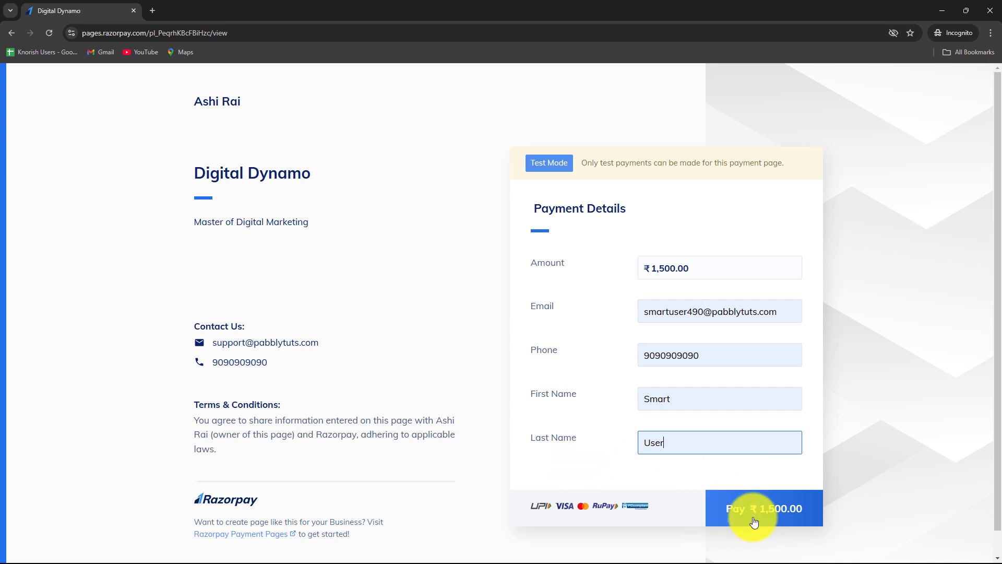
# Step: Submit the payment form and complete the test payment by UPI with the ID success@razorpay
pyautogui.click(754, 511)
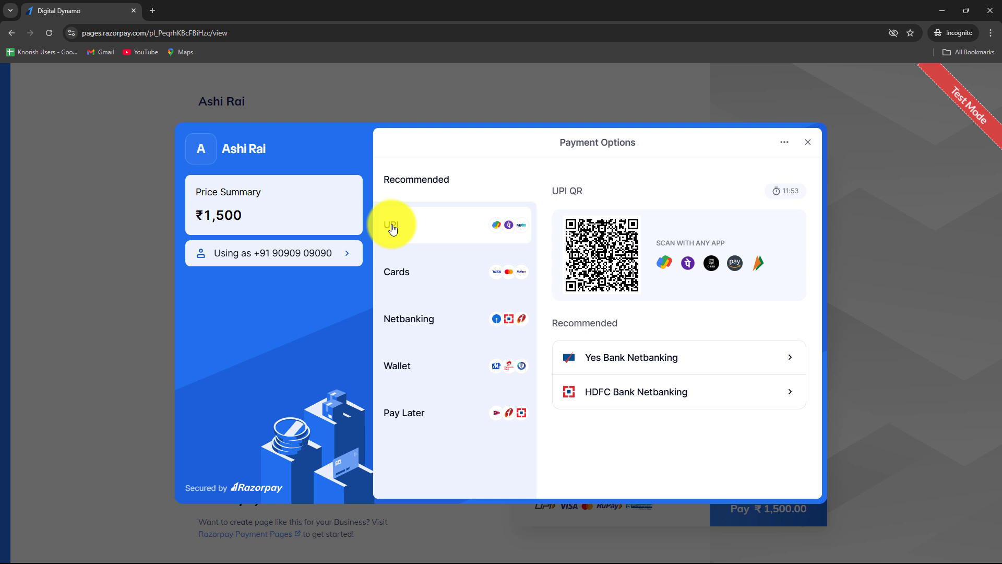
pyautogui.click(393, 226)
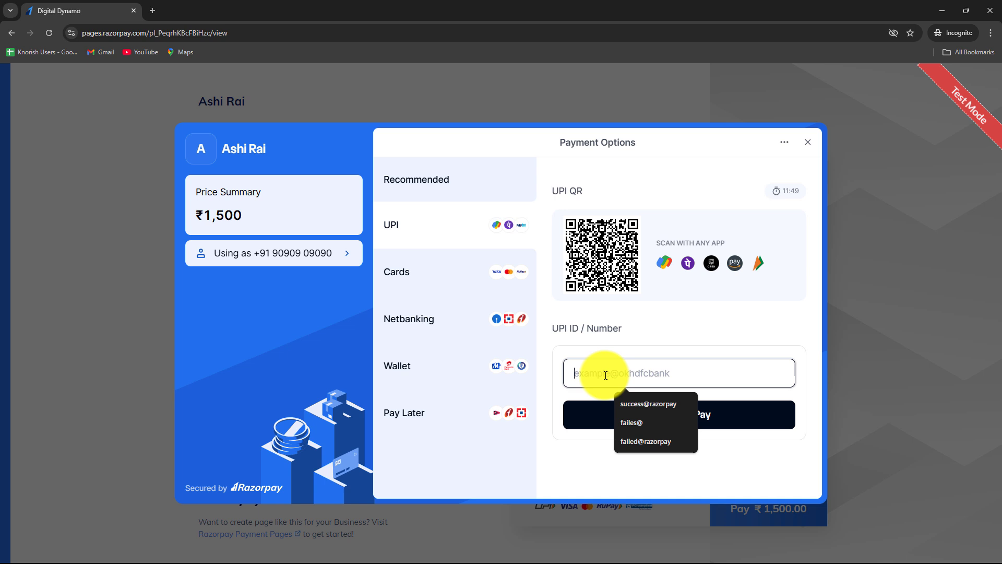
pyautogui.click(649, 405)
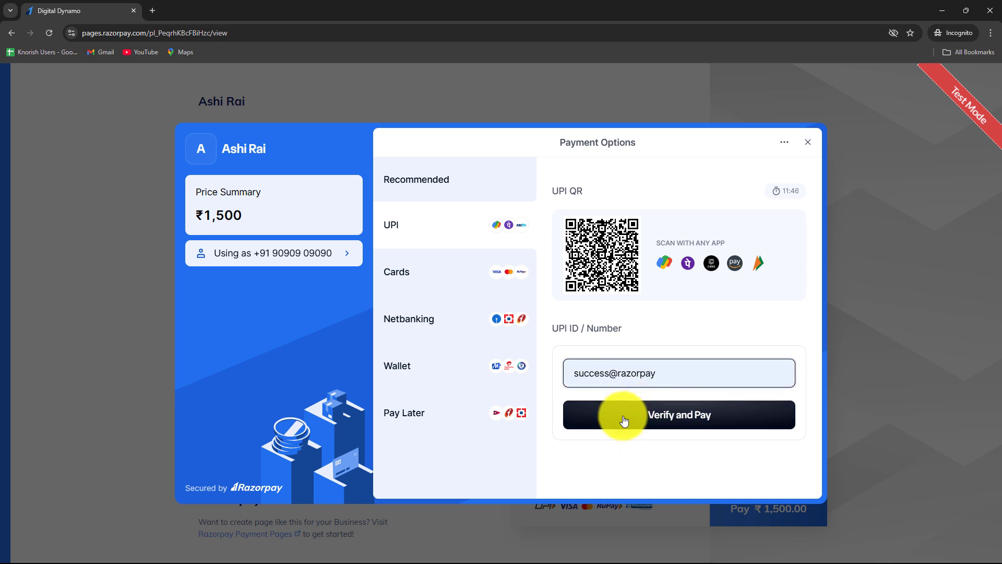
pyautogui.click(625, 421)
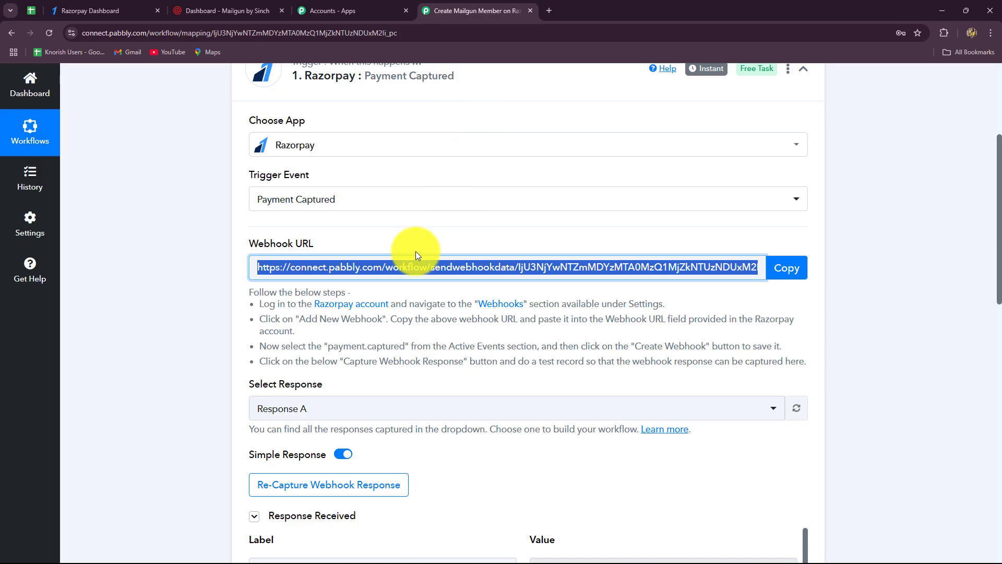
# Step: Examine the captured webhook response in Pabbly Connect for the payment status, order ID, customer contact details and payment method
pyautogui.scroll(-5, 415, 251)
pyautogui.scroll(-3, 274, 286)
pyautogui.scroll(-4, 983, 406)
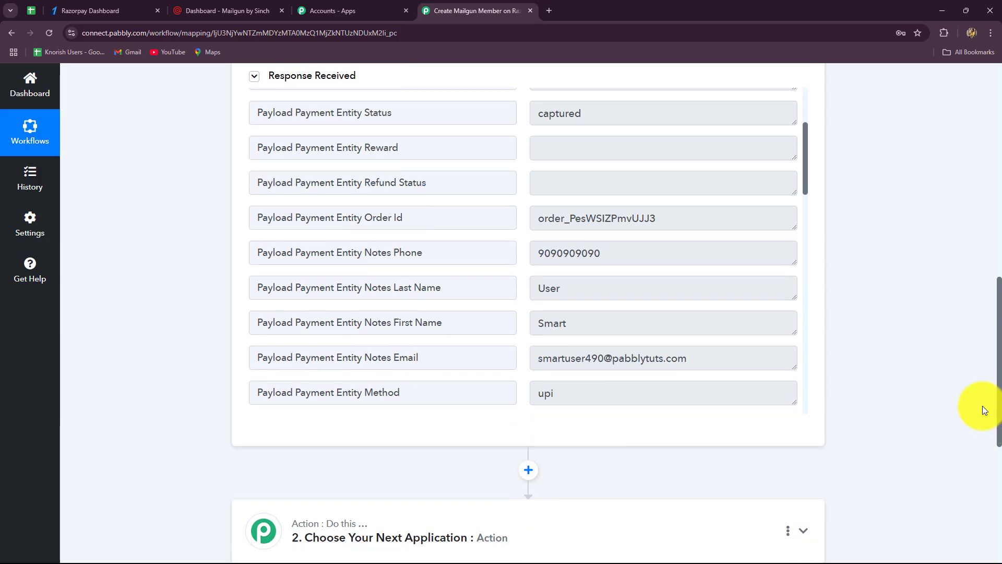
pyautogui.scroll(4, 674, 324)
pyautogui.scroll(1, 962, 316)
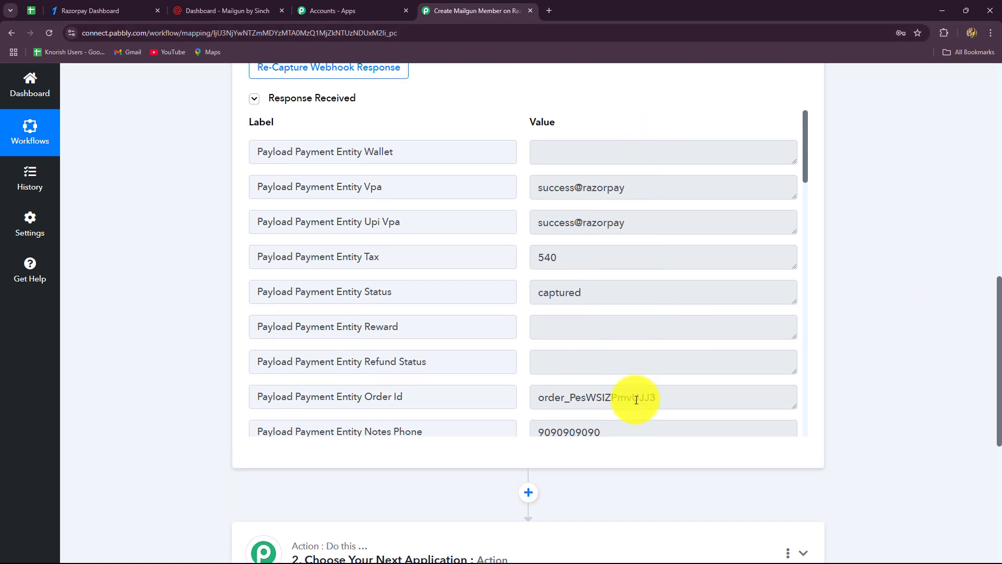
pyautogui.moveTo(649, 185); pyautogui.dragTo(504, 211)
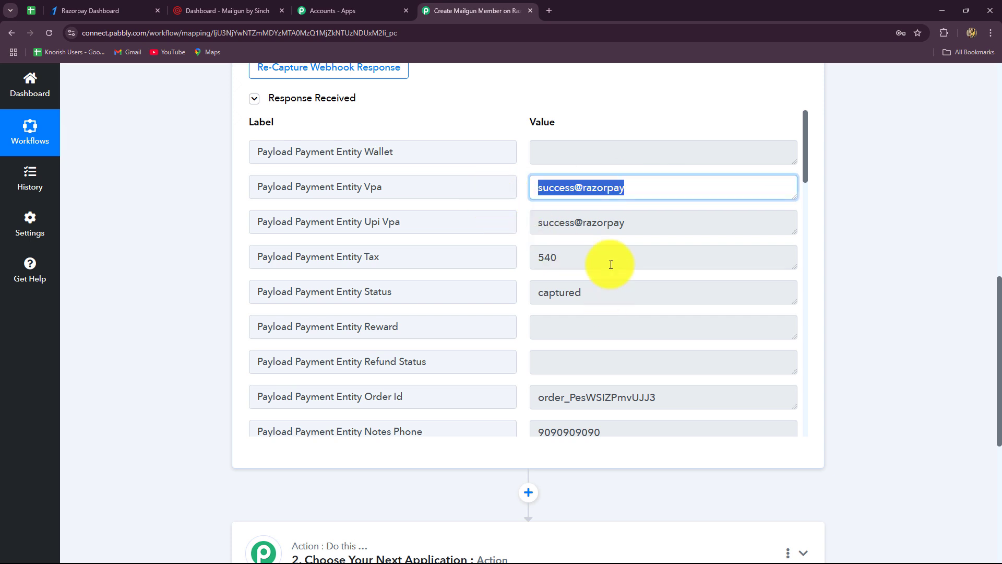
pyautogui.scroll(-3, 633, 290)
pyautogui.moveTo(596, 135); pyautogui.dragTo(519, 161)
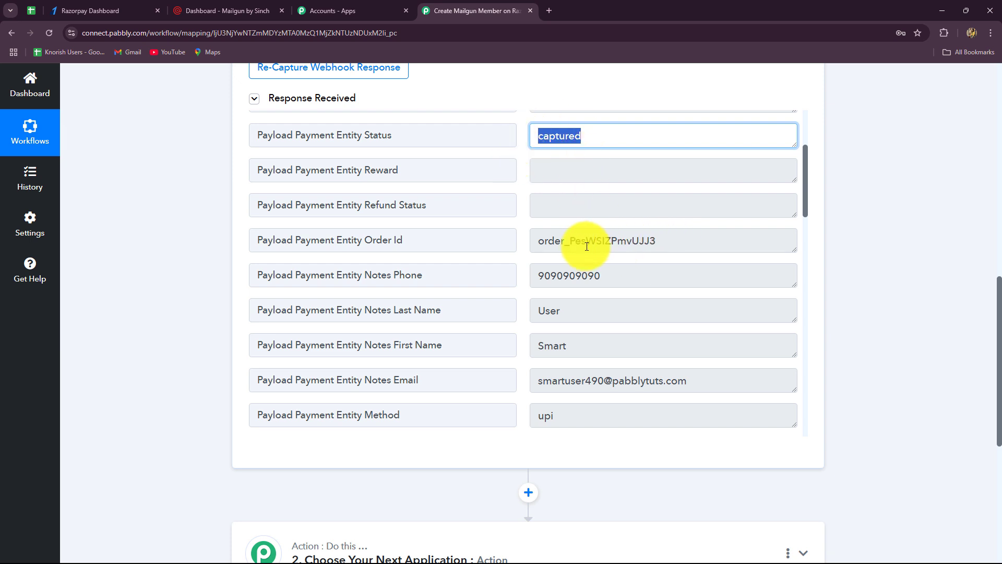
pyautogui.moveTo(611, 241); pyautogui.dragTo(477, 273)
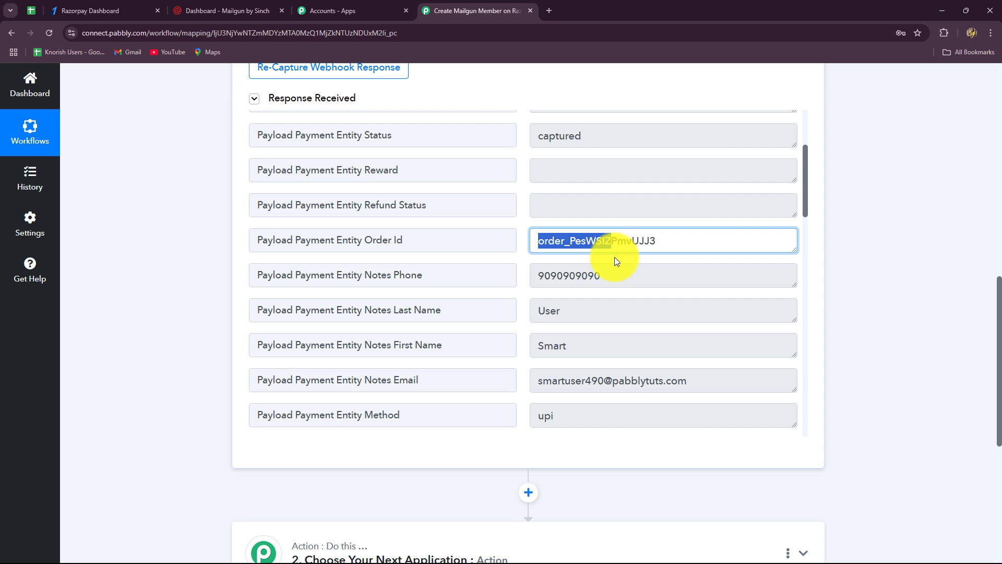
pyautogui.moveTo(625, 277); pyautogui.dragTo(570, 304)
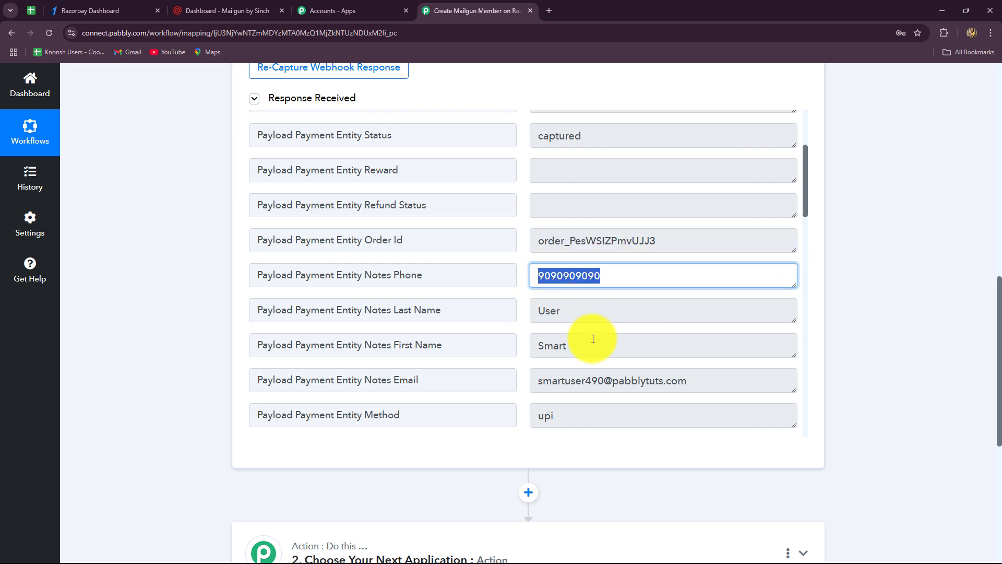
pyautogui.moveTo(592, 343); pyautogui.dragTo(494, 343)
pyautogui.moveTo(575, 312); pyautogui.dragTo(509, 328)
pyautogui.moveTo(724, 381); pyautogui.dragTo(530, 383)
pyautogui.scroll(-3, 653, 319)
pyautogui.moveTo(583, 256); pyautogui.dragTo(531, 262)
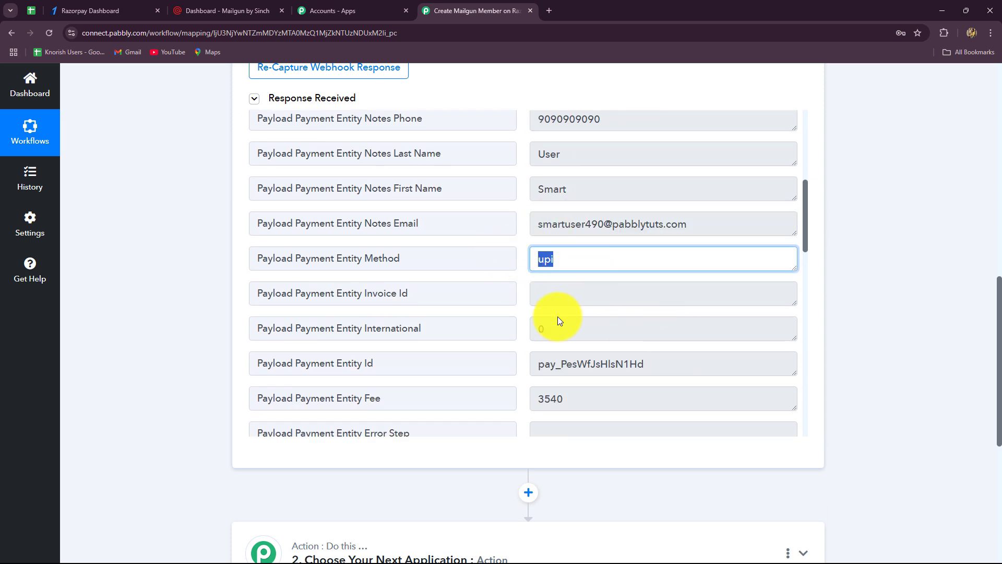
# Step: Examine the Payload Payment Entity Base Amount value and its last two digits in the received response
pyautogui.scroll(-10, 660, 393)
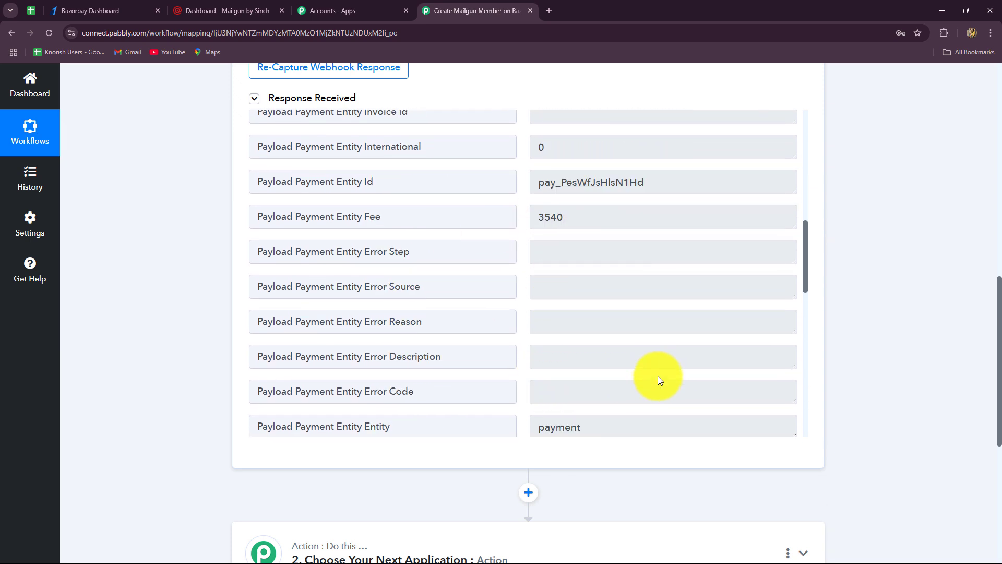
pyautogui.moveTo(616, 318); pyautogui.dragTo(497, 324)
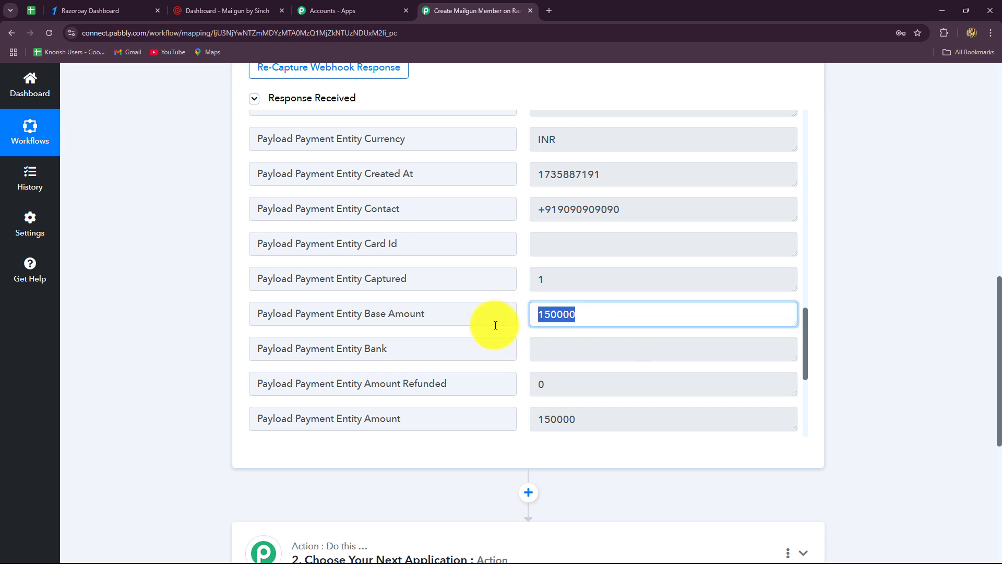
pyautogui.click(571, 335)
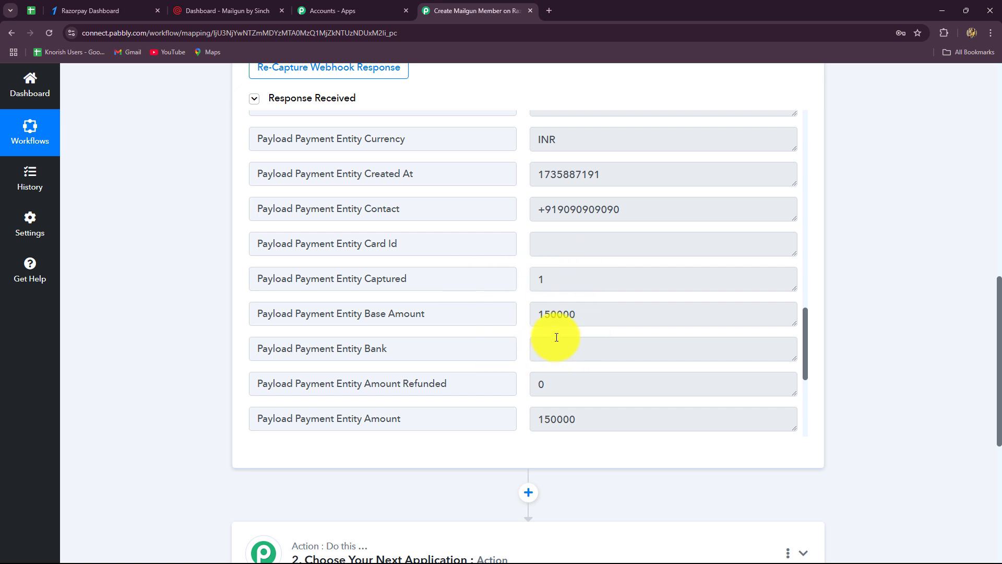
pyautogui.moveTo(566, 315); pyautogui.dragTo(578, 314)
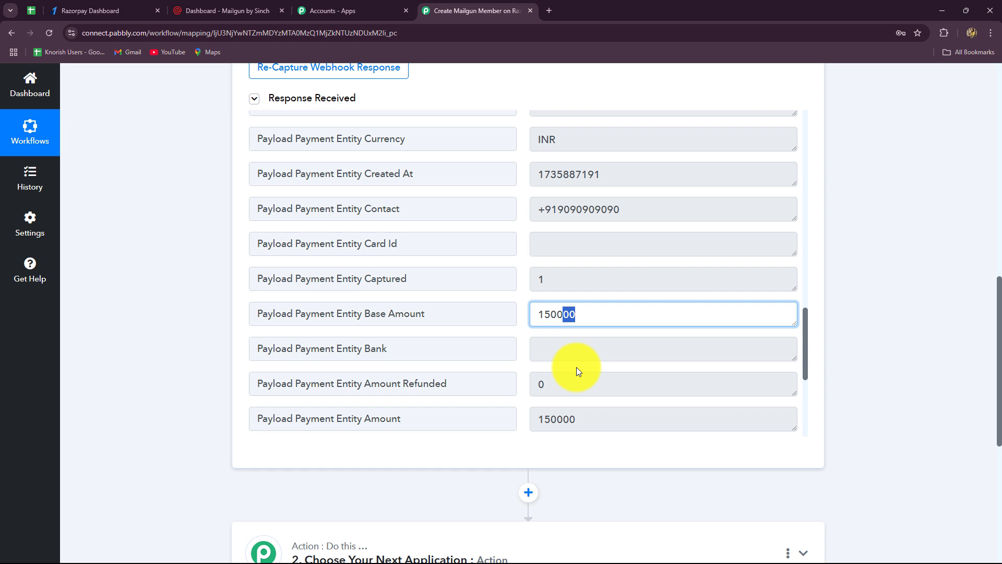
pyautogui.moveTo(583, 316); pyautogui.dragTo(508, 309)
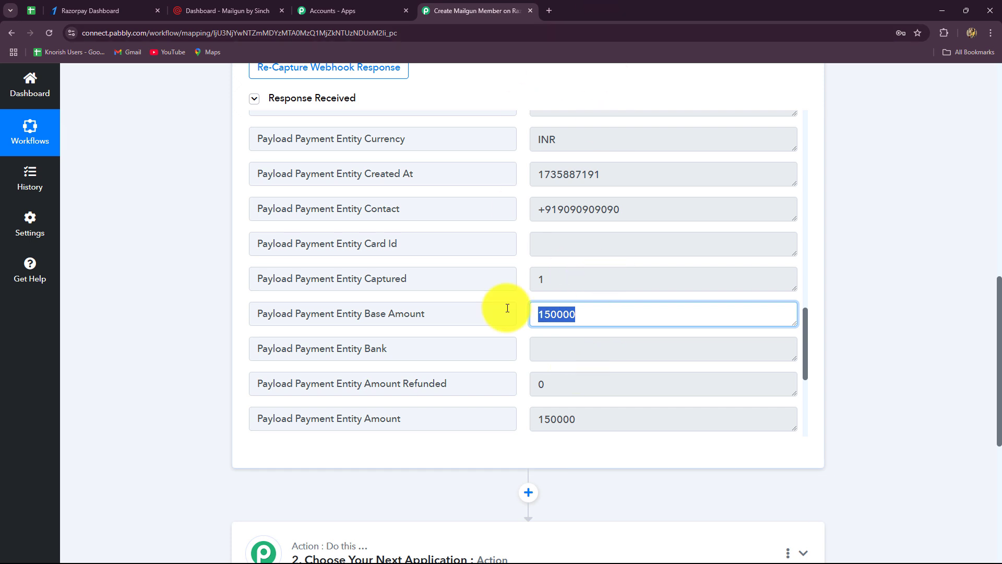
pyautogui.click(586, 316)
pyautogui.click(557, 343)
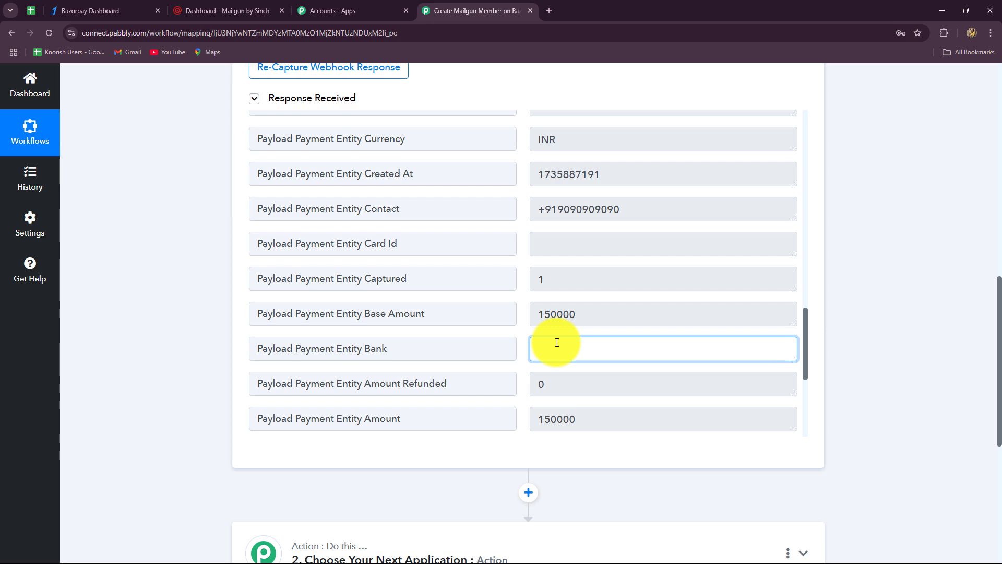
# Step: Glance at the Mailgun dashboard, and set the workflow's second step to Mailgun with the action event New Mailing List Member
pyautogui.click(226, 11)
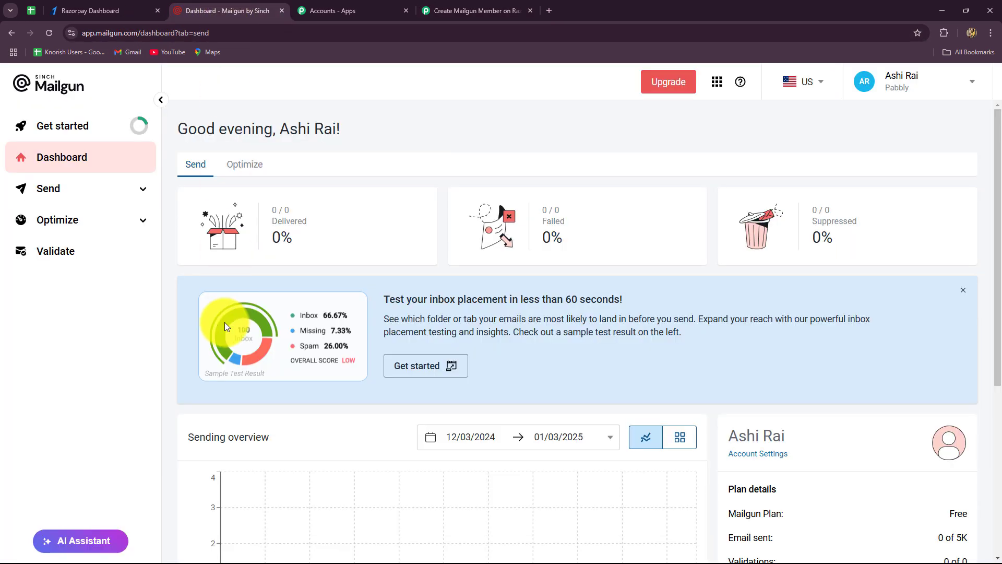
pyautogui.click(488, 8)
pyautogui.scroll(-5, 209, 324)
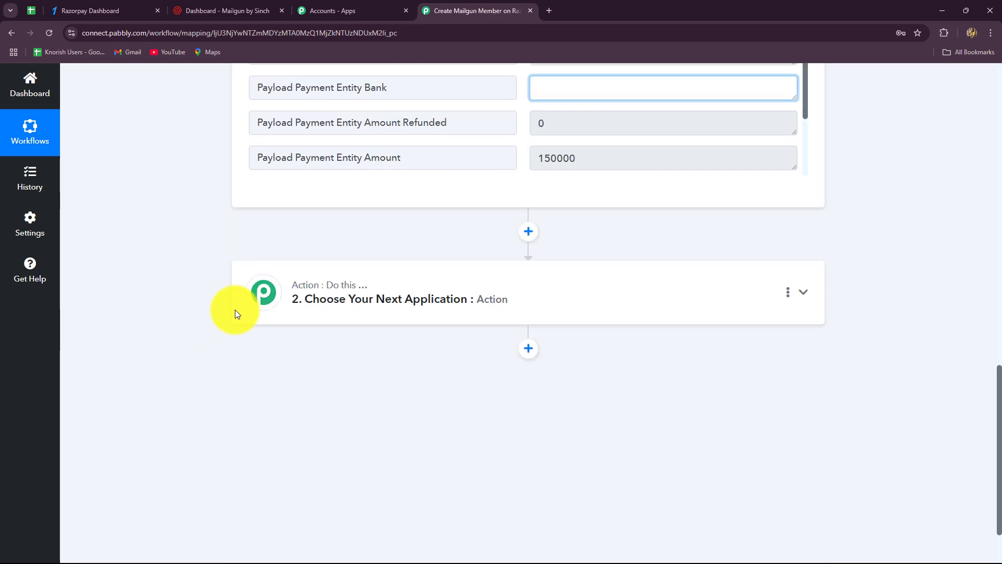
pyautogui.click(389, 291)
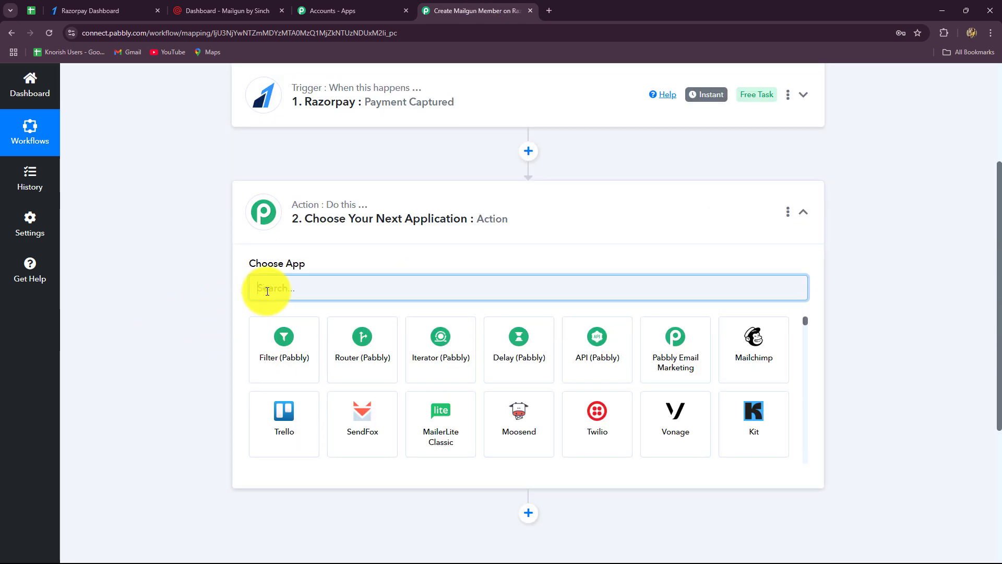
pyautogui.write('Mail')
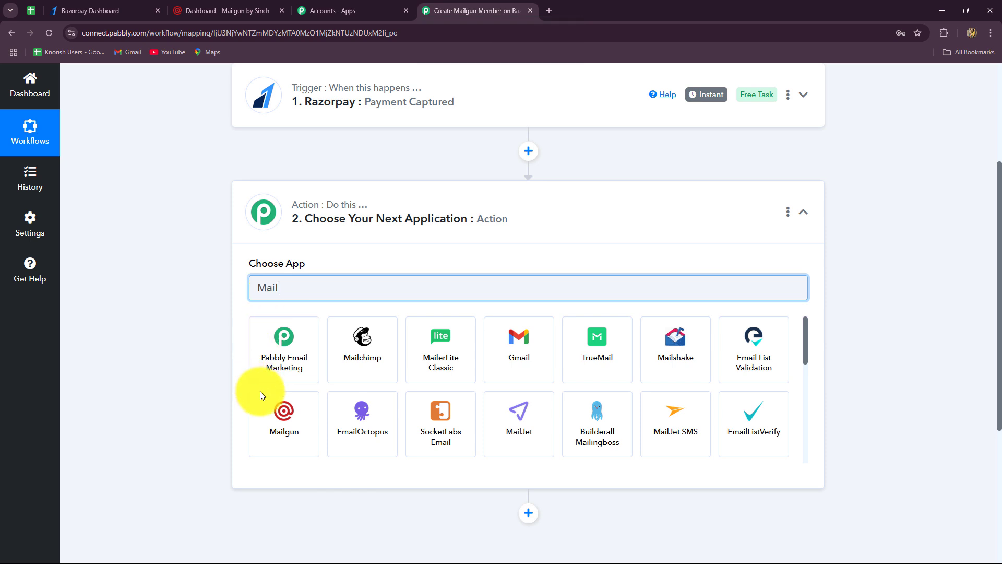
pyautogui.click(261, 395)
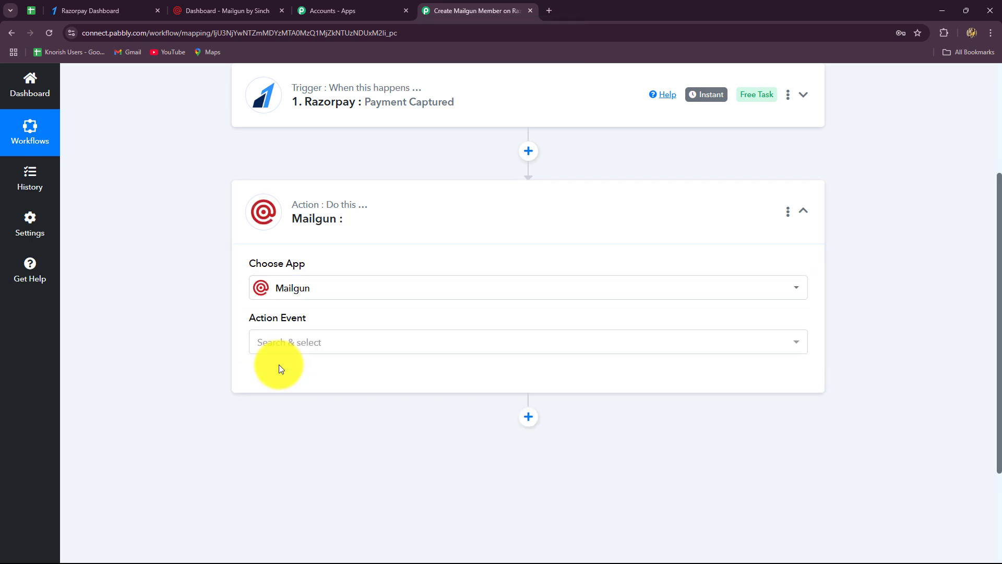
pyautogui.click(290, 344)
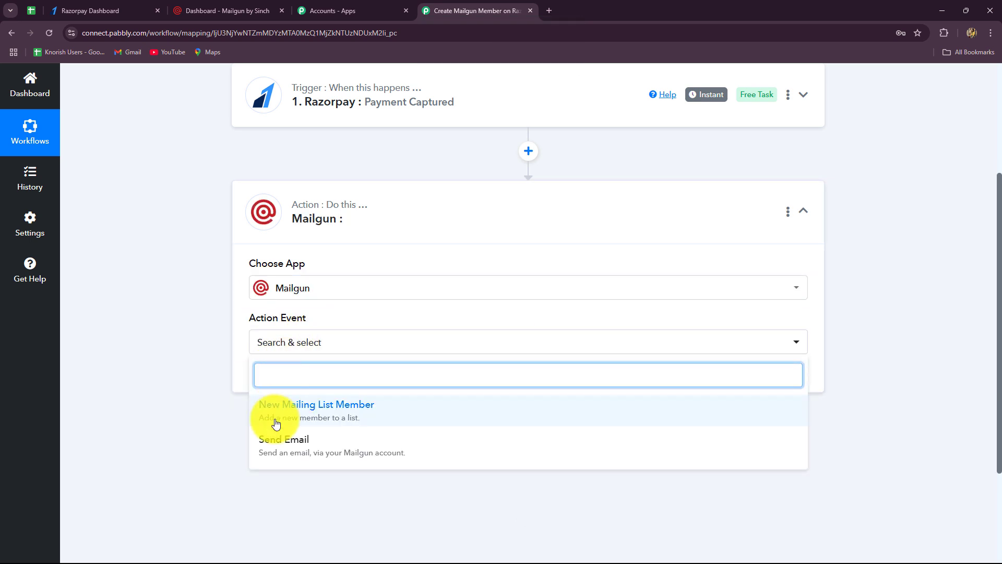
pyautogui.click(320, 416)
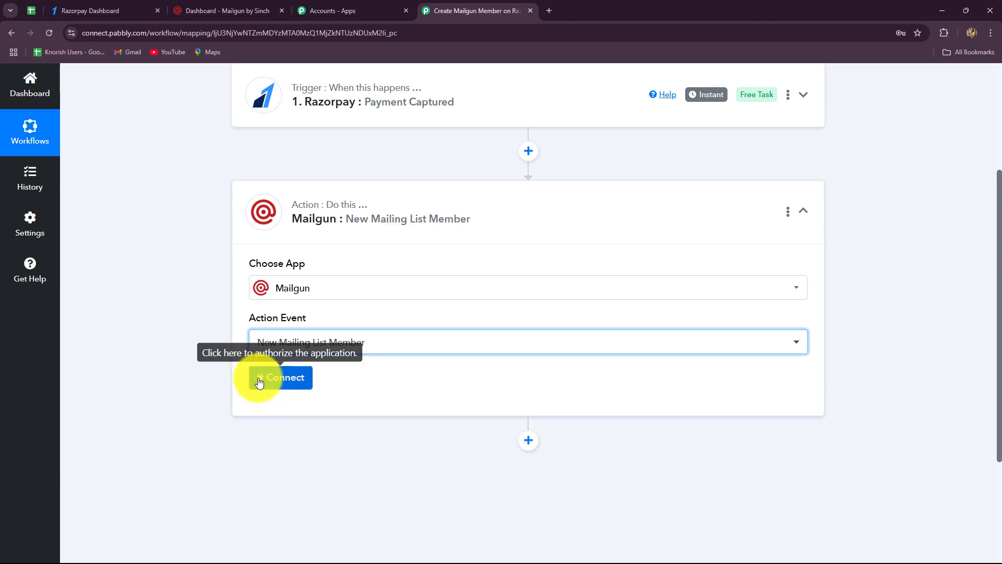
# Step: Start a new Mailgun connection and review its API key, host and domain fields, including the instructions for finding the domain name
pyautogui.click(260, 382)
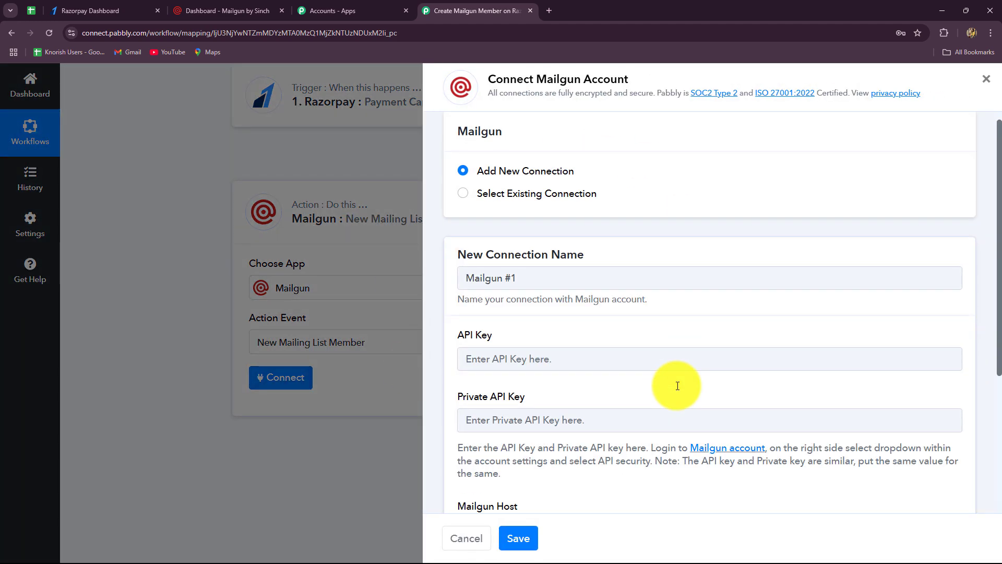
pyautogui.scroll(-4, 678, 386)
pyautogui.scroll(3, 627, 303)
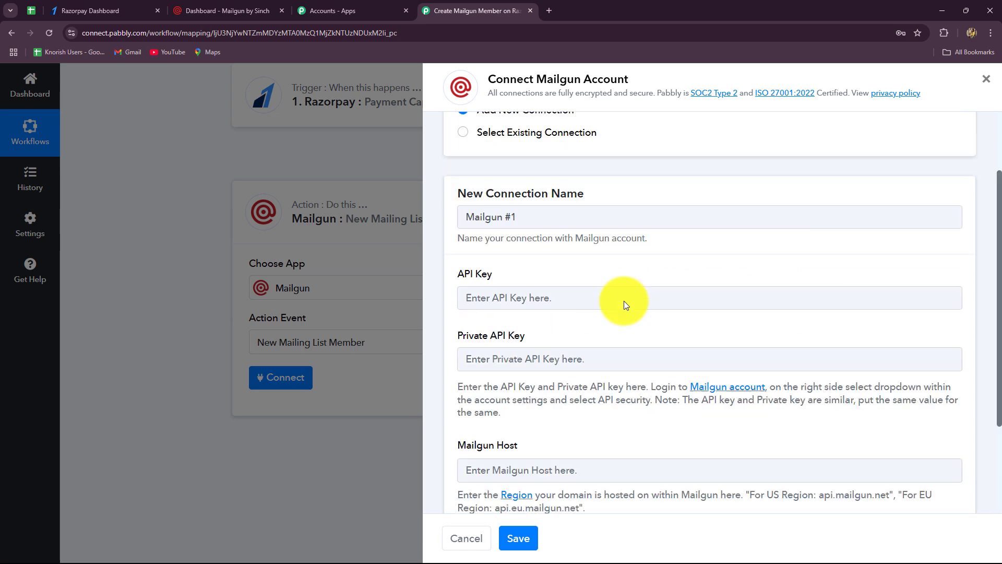
pyautogui.scroll(-1, 462, 360)
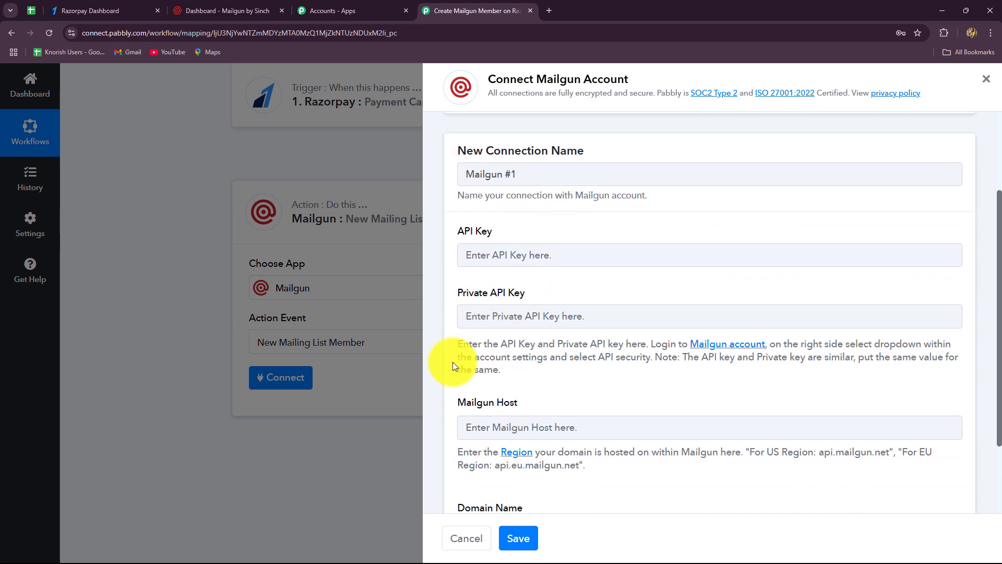
pyautogui.scroll(-2, 470, 340)
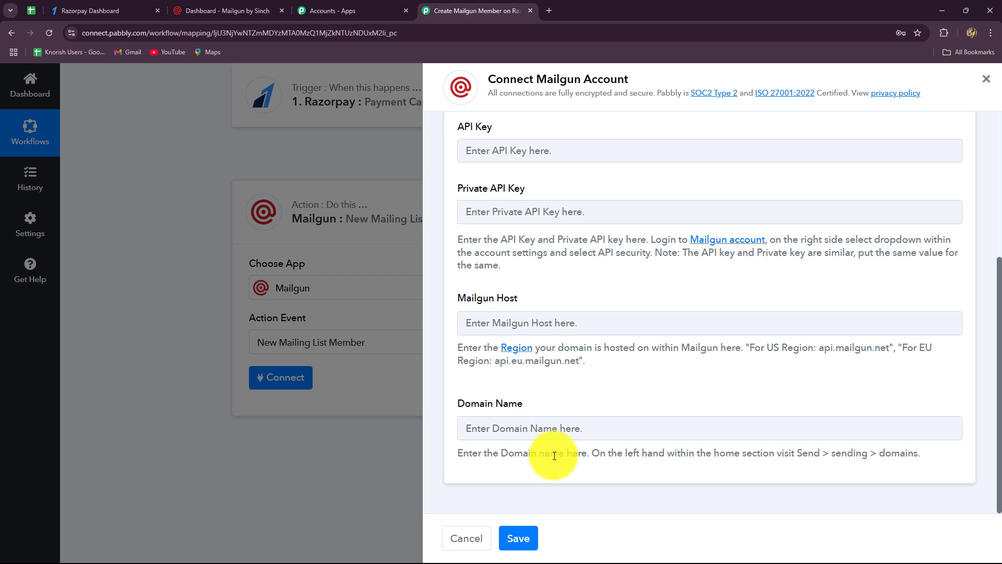
pyautogui.moveTo(456, 450); pyautogui.dragTo(999, 452)
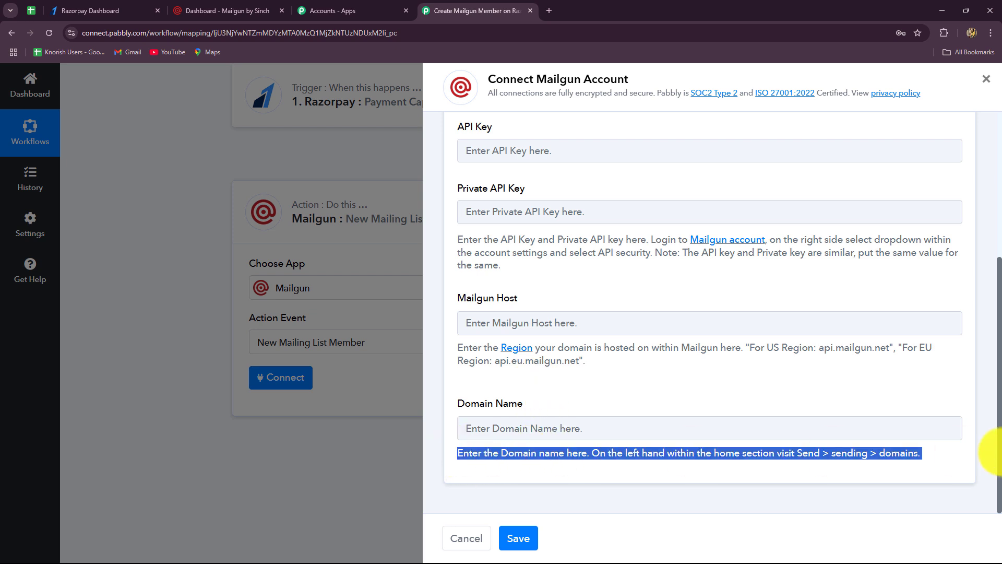
pyautogui.click(722, 471)
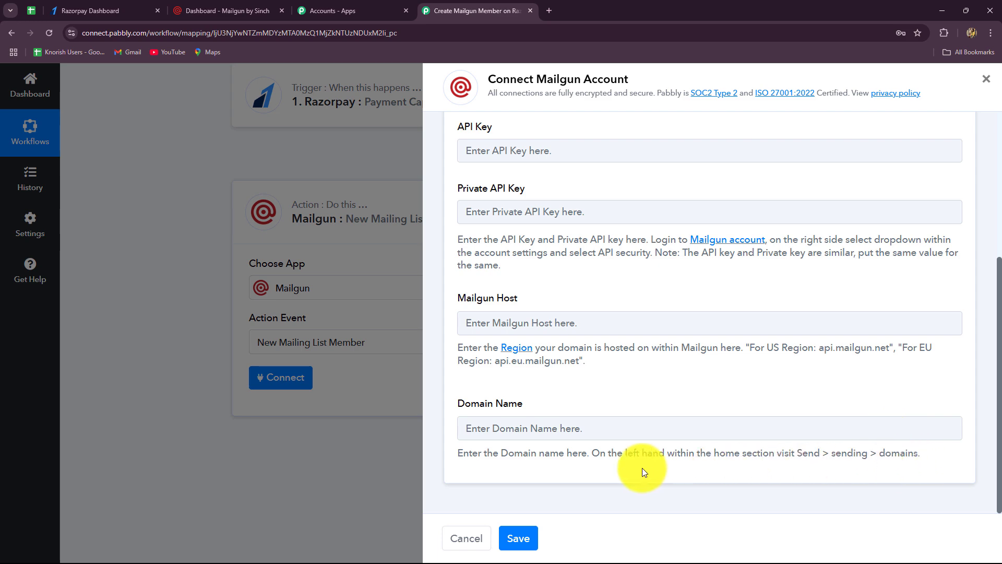
# Step: Copy the sandbox domain name from Mailgun's sending domains and paste it as the Domain Name in the Pabbly Connect connection
pyautogui.click(218, 15)
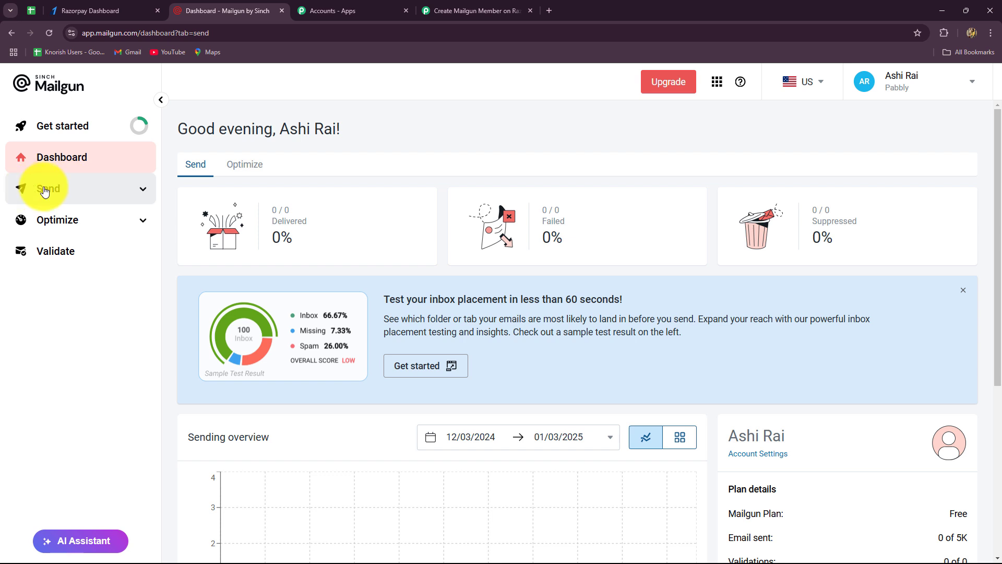
pyautogui.click(146, 190)
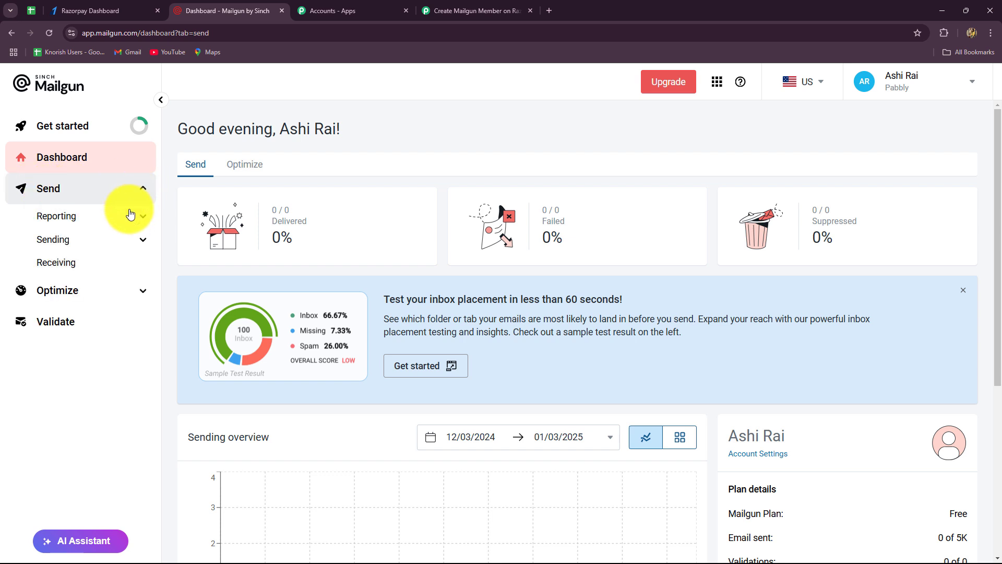
pyautogui.click(84, 241)
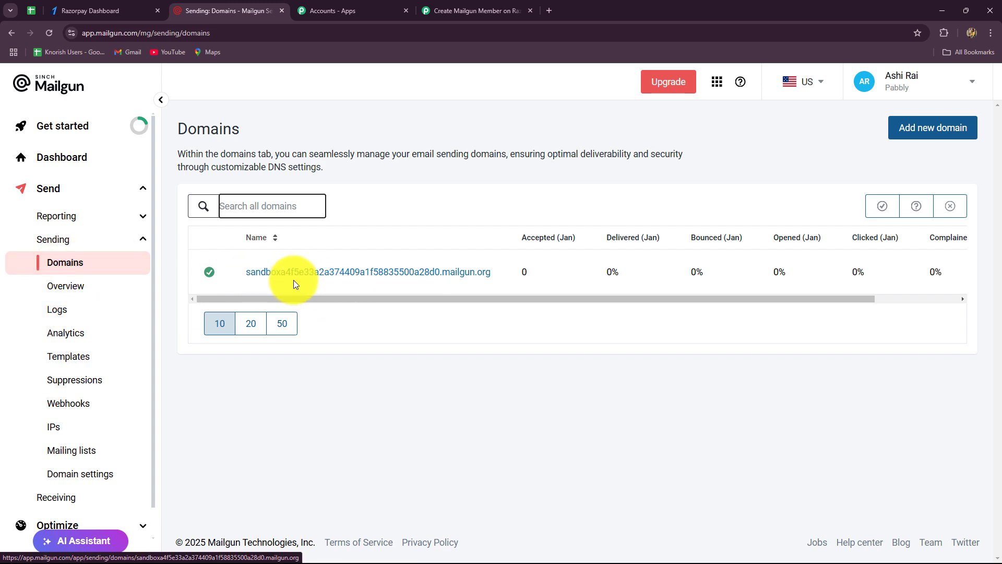
pyautogui.doubleClick(254, 273)
pyautogui.hotkey('ctrl', 'c')
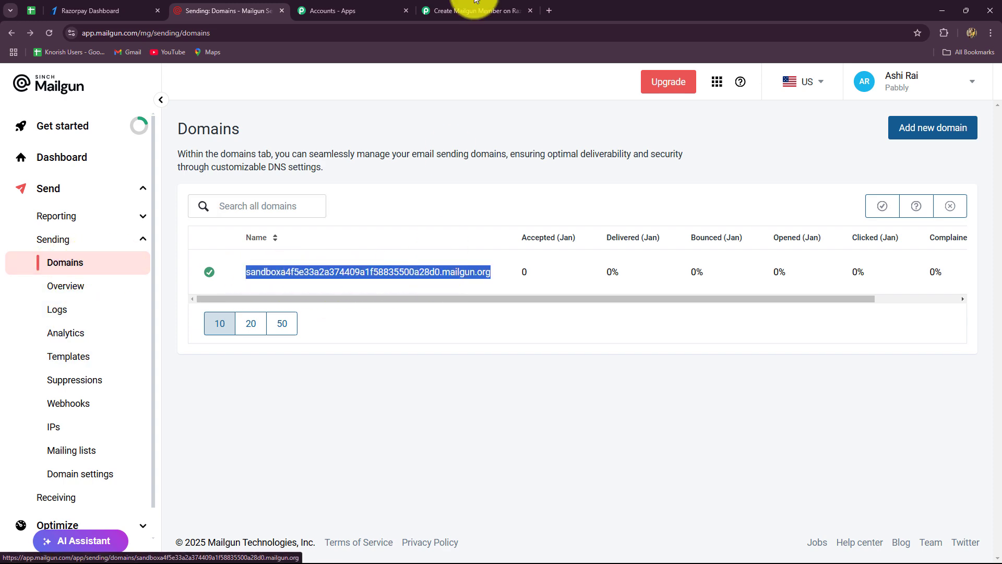
pyautogui.click(459, 10)
pyautogui.hotkey('ctrl', 'v')
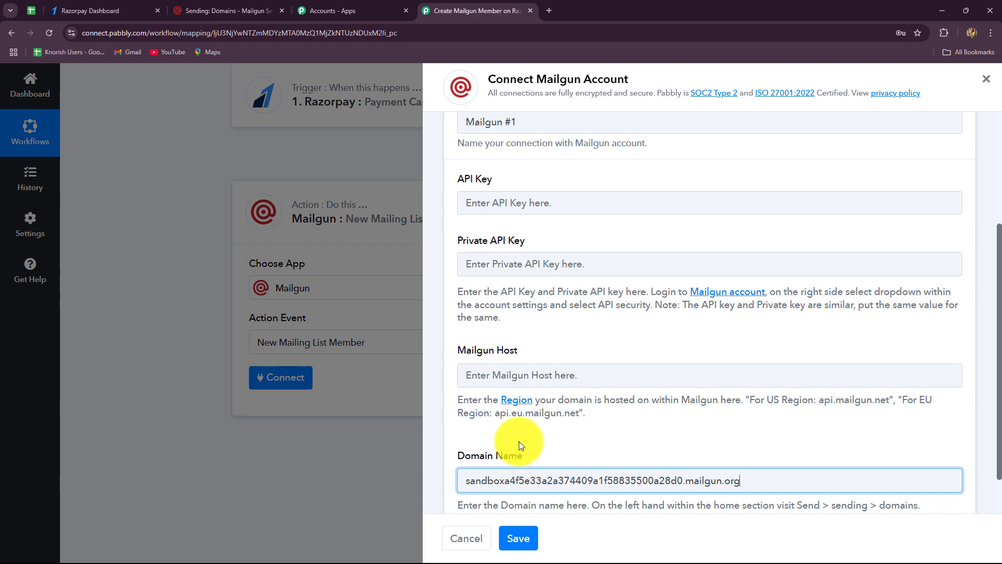
# Step: Switch to Mailgun's API security settings and create a new API key with the description New Members
pyautogui.click(492, 203)
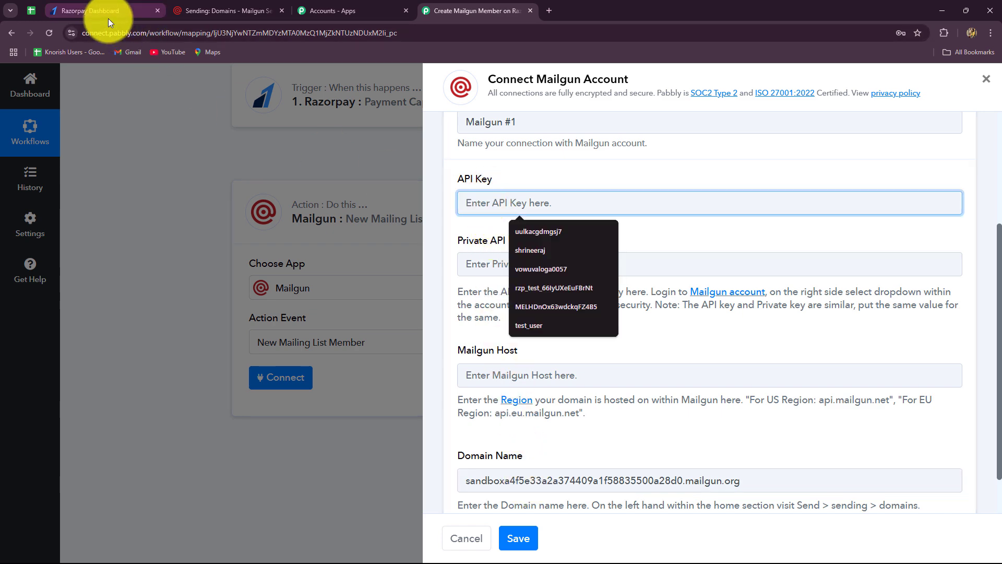
pyautogui.click(209, 12)
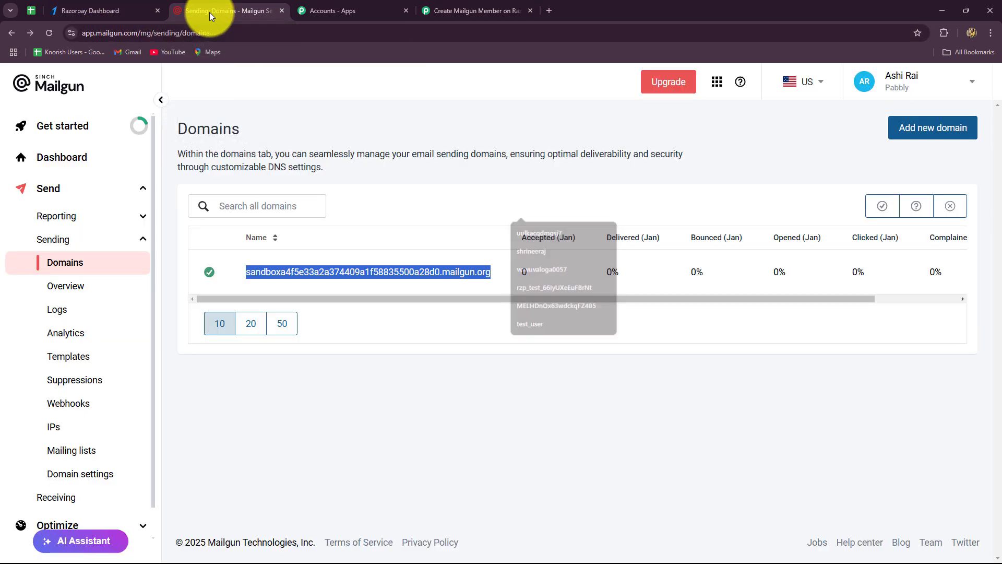
pyautogui.click(911, 83)
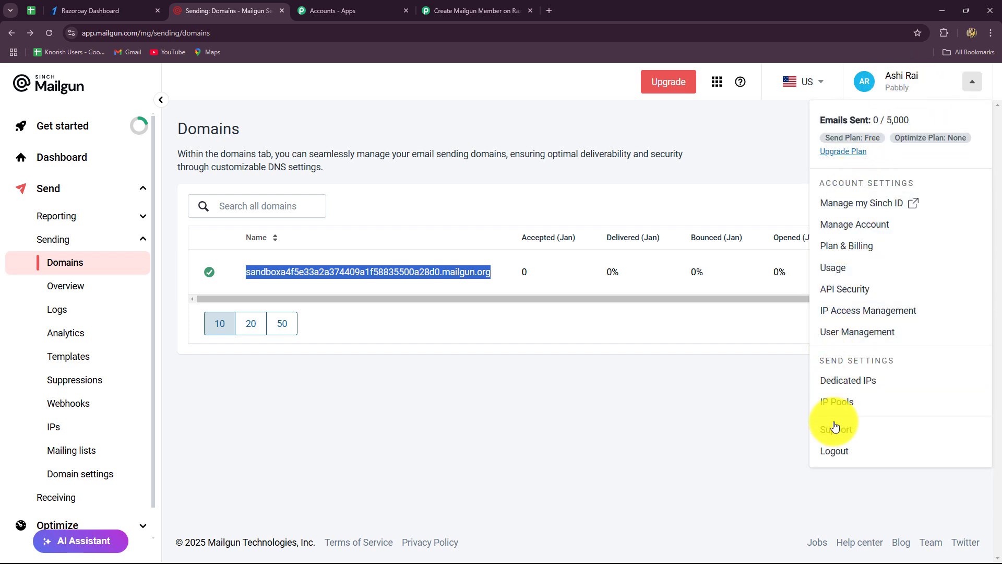
pyautogui.click(841, 289)
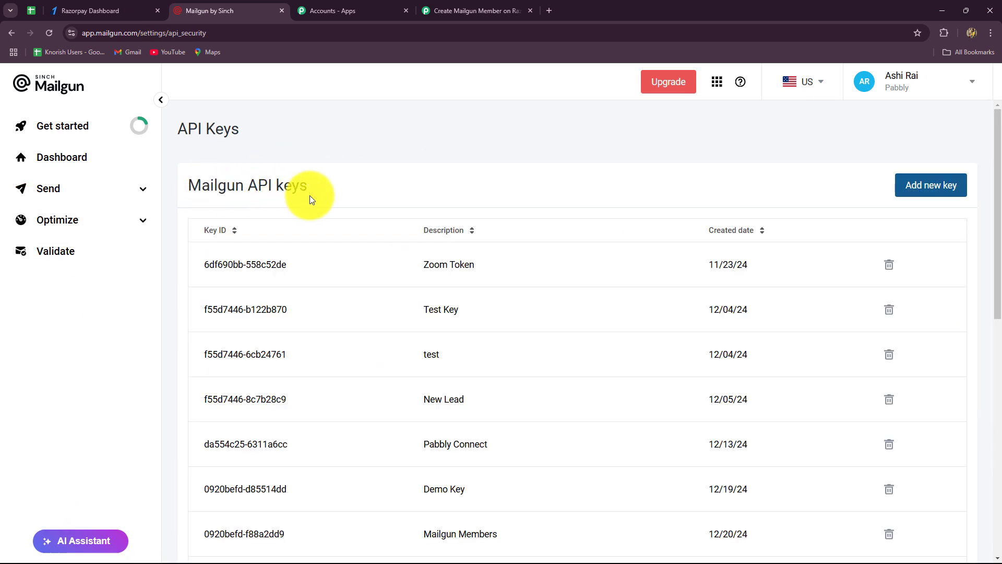
pyautogui.click(919, 193)
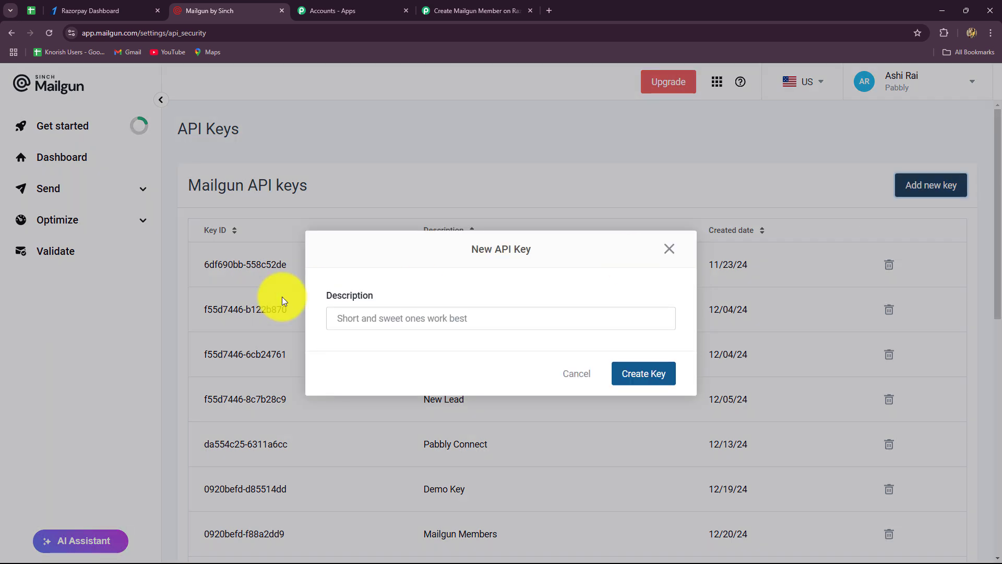
pyautogui.click(381, 323)
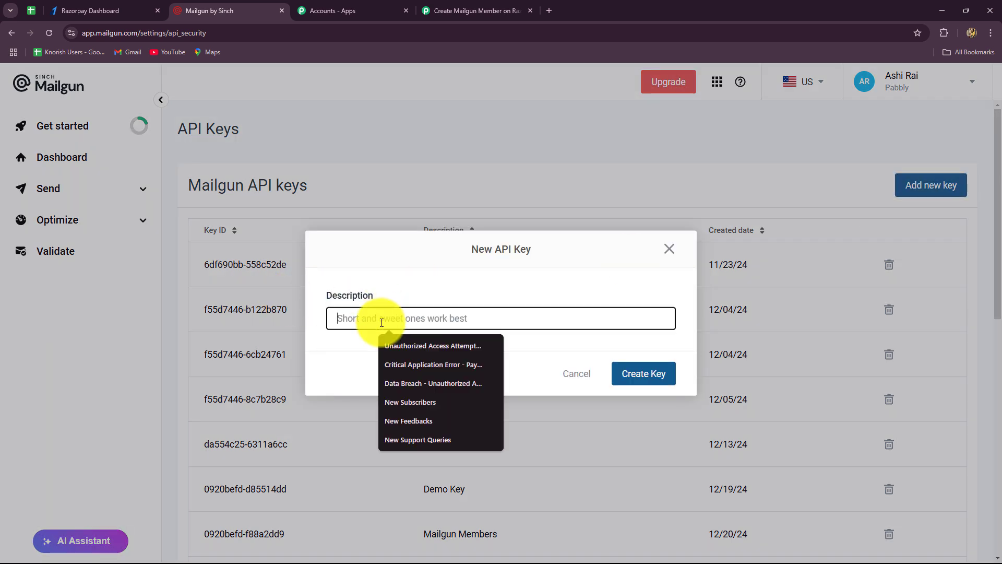
pyautogui.write('N')
pyautogui.press('capslock')
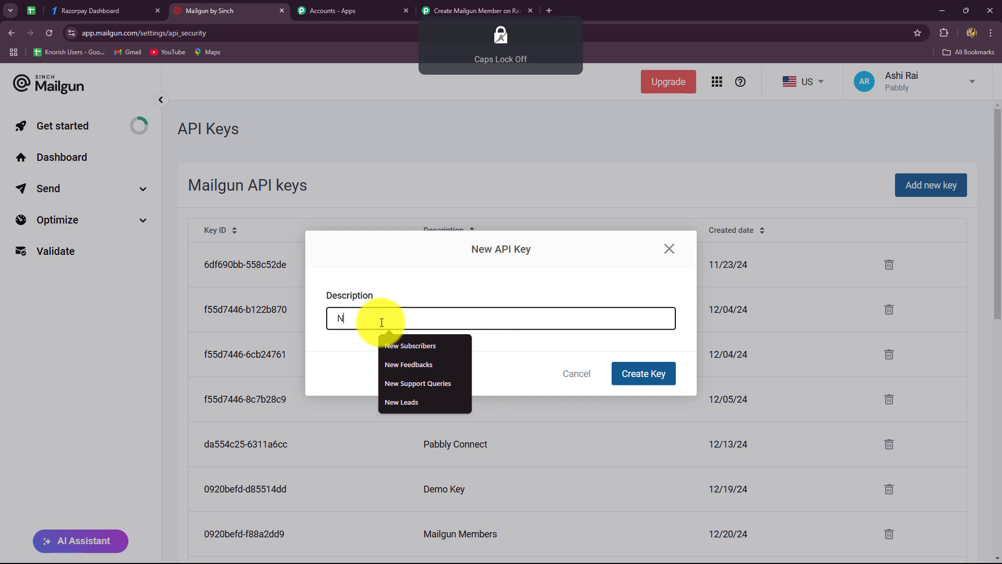
pyautogui.write('ew Members')
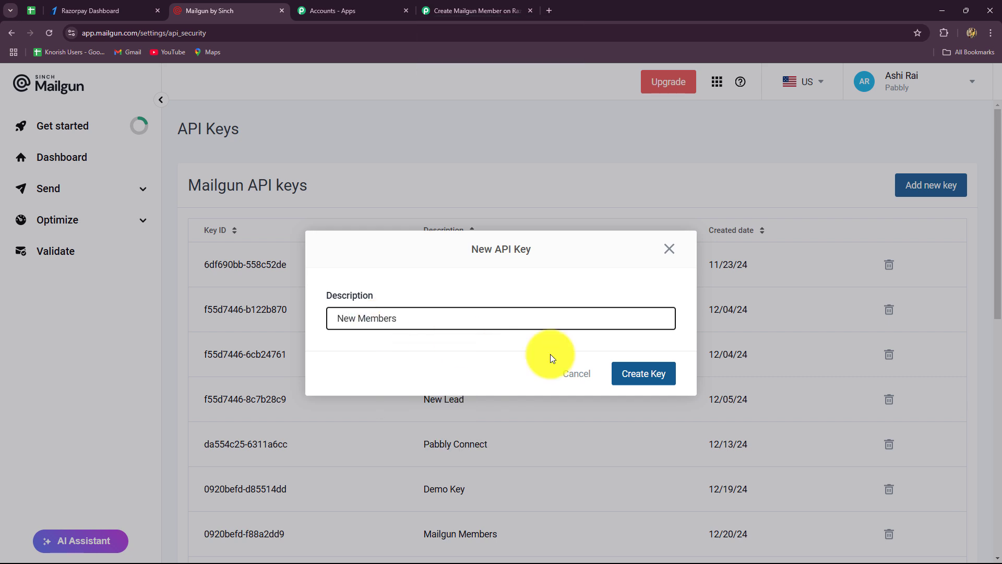
pyautogui.click(659, 371)
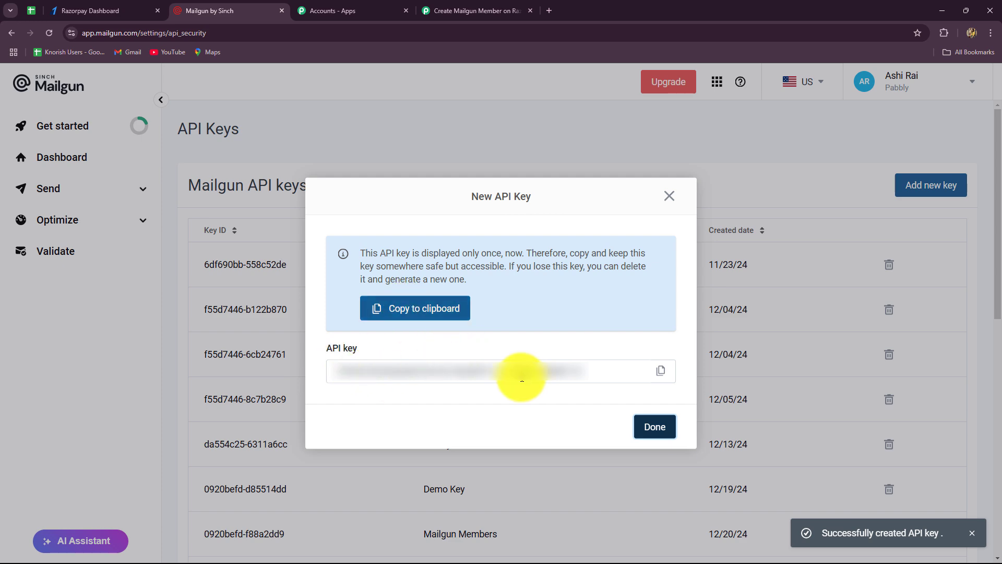
# Step: Copy the new Mailgun API key and paste it as both the API Key and the Private API Key in Pabbly Connect
pyautogui.click(662, 373)
pyautogui.click(465, 11)
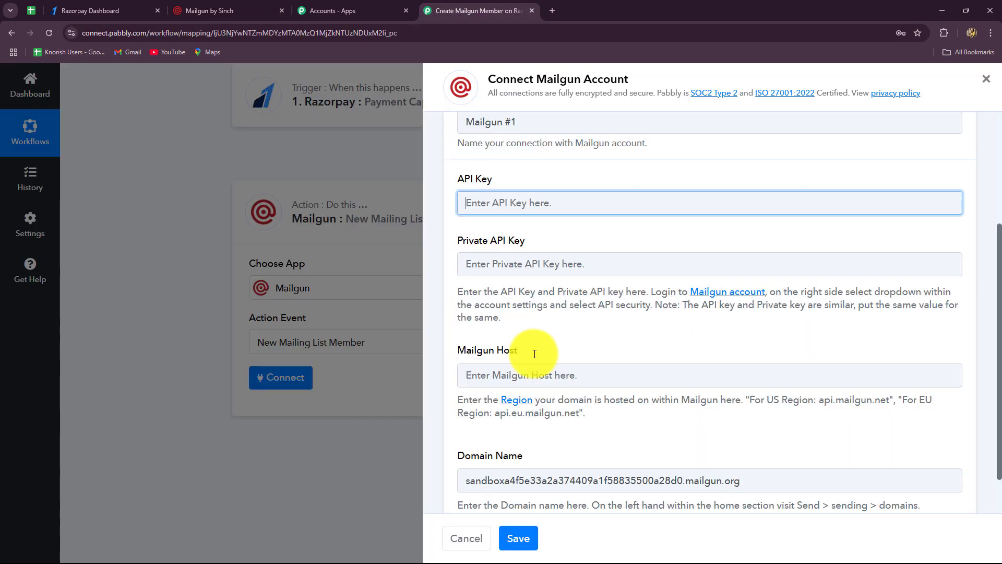
pyautogui.click(462, 204)
pyautogui.hotkey('ctrl', 'v')
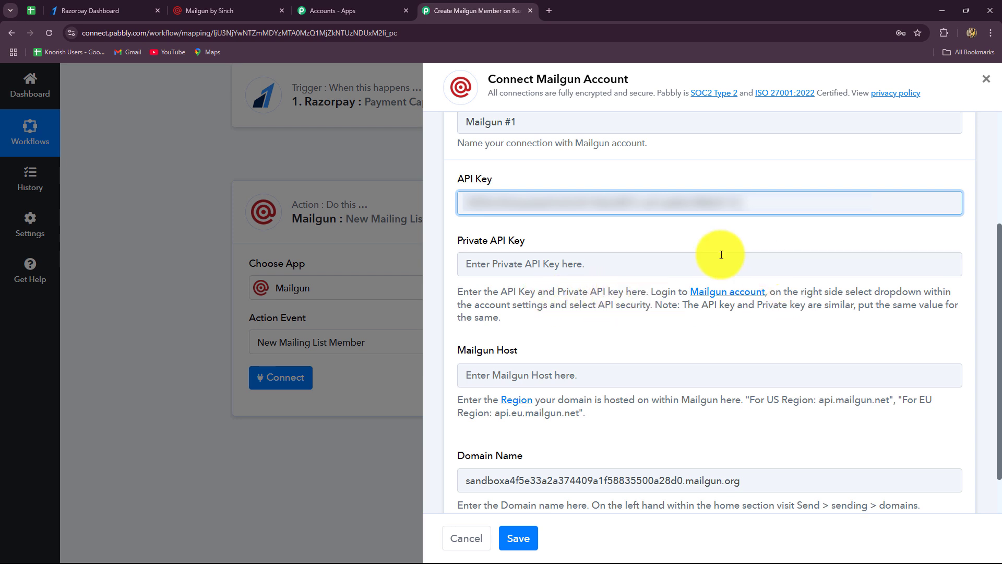
pyautogui.click(705, 306)
pyautogui.moveTo(703, 307); pyautogui.dragTo(851, 310)
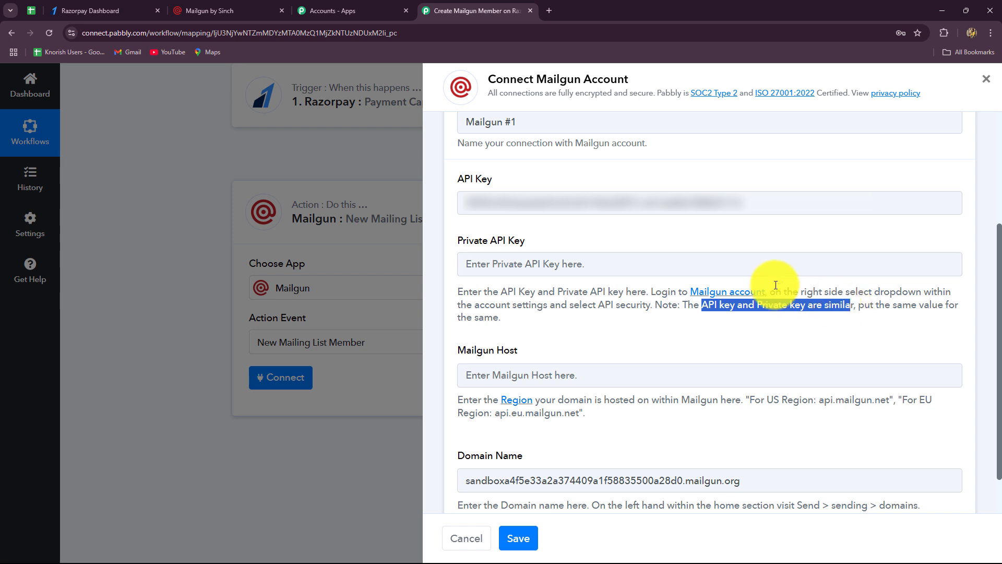
pyautogui.click(548, 263)
pyautogui.hotkey('ctrl', 'v')
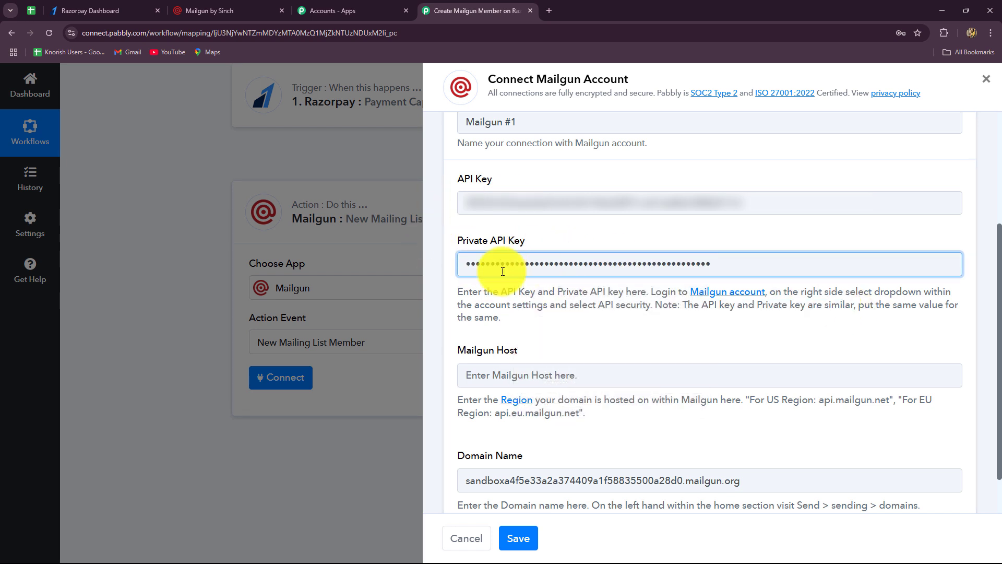
# Step: Check the account's region in Mailgun, and set the Mailgun Host to api.mailgun.net in the Pabbly Connect connection
pyautogui.scroll(-1, 553, 335)
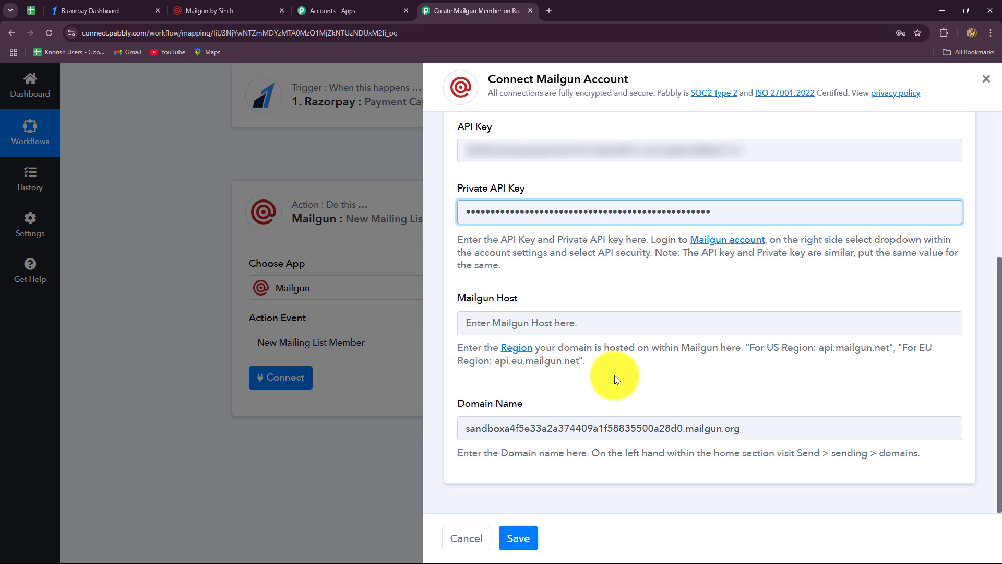
pyautogui.click(192, 11)
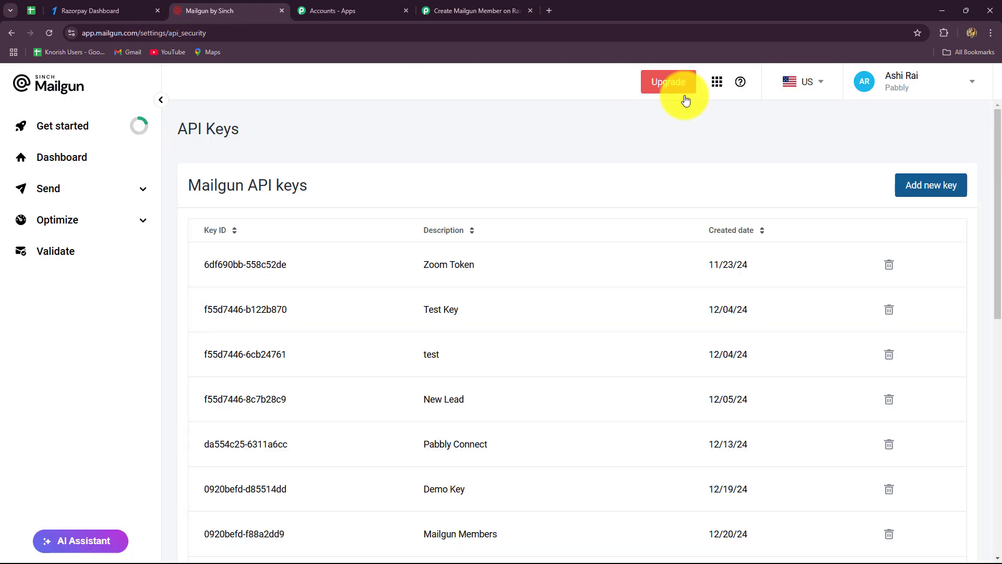
pyautogui.click(810, 79)
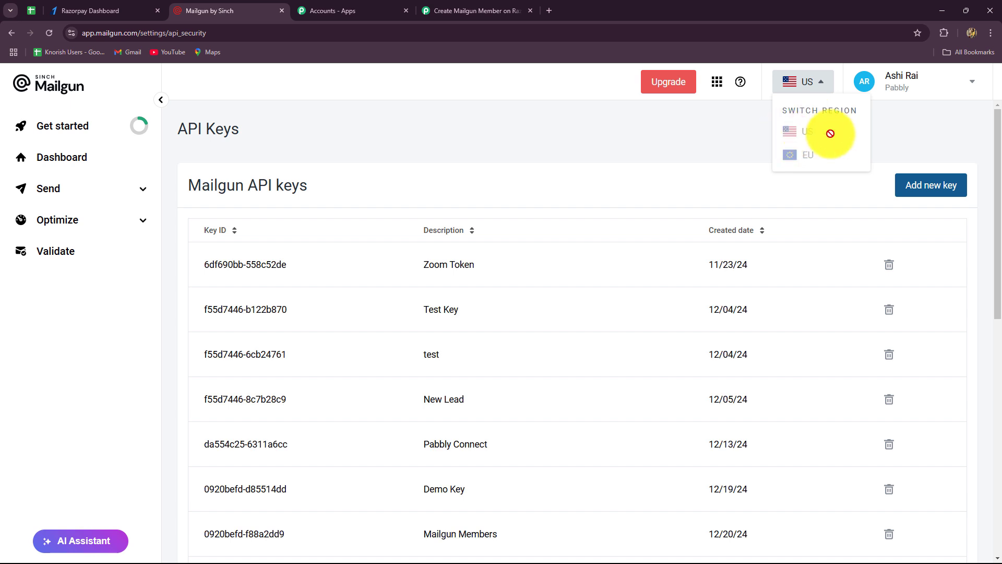
pyautogui.click(794, 83)
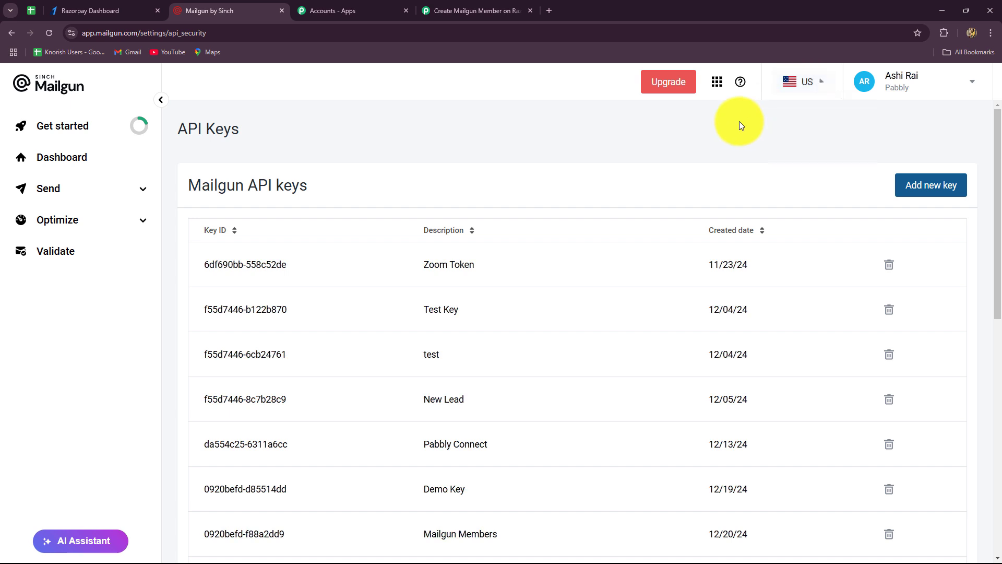
pyautogui.click(468, 12)
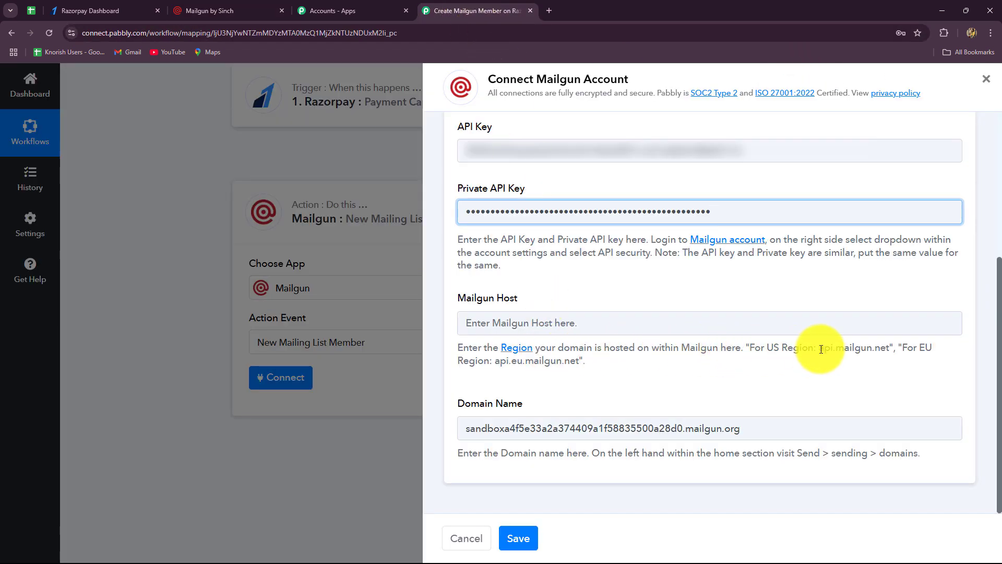
pyautogui.moveTo(819, 348); pyautogui.dragTo(890, 354)
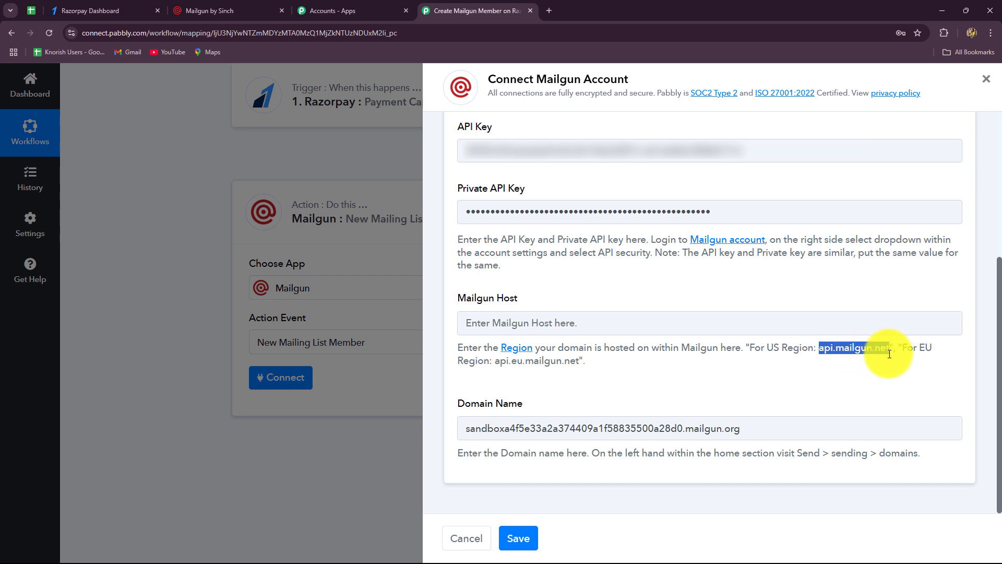
pyautogui.hotkey('ctrl', 'c')
pyautogui.click(583, 324)
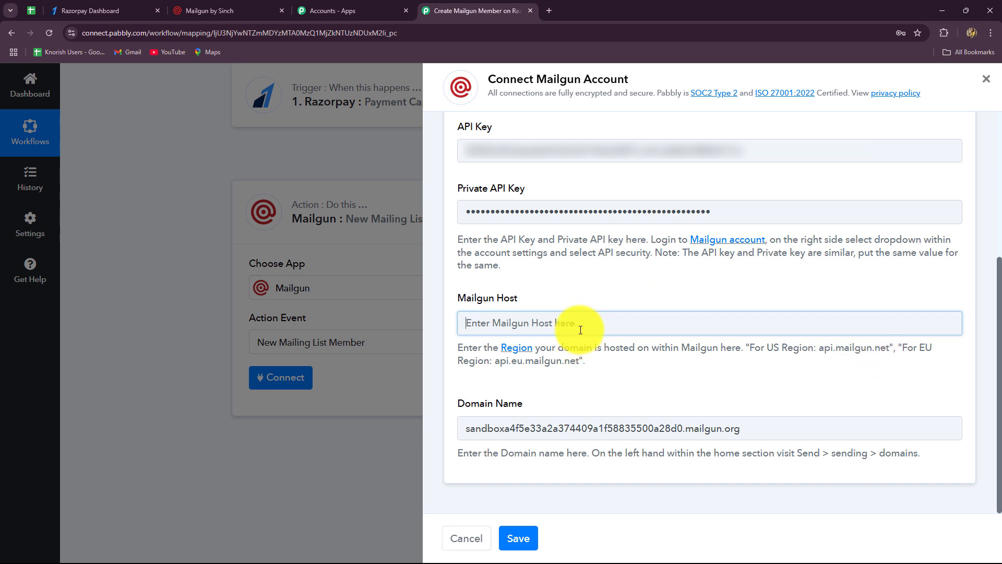
pyautogui.hotkey('ctrl', 'v')
pyautogui.click(616, 377)
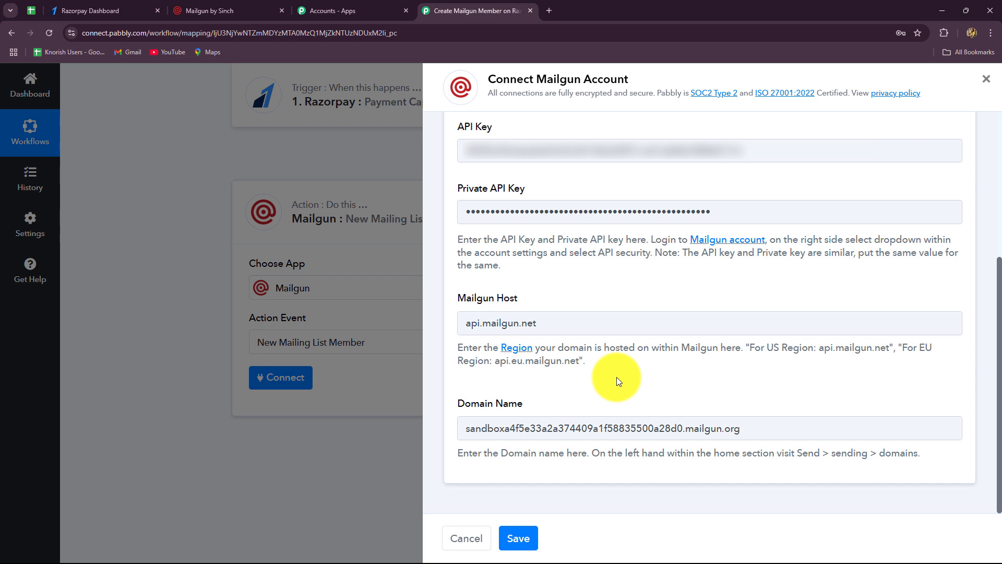
pyautogui.moveTo(494, 361); pyautogui.dragTo(609, 366)
pyautogui.click(612, 388)
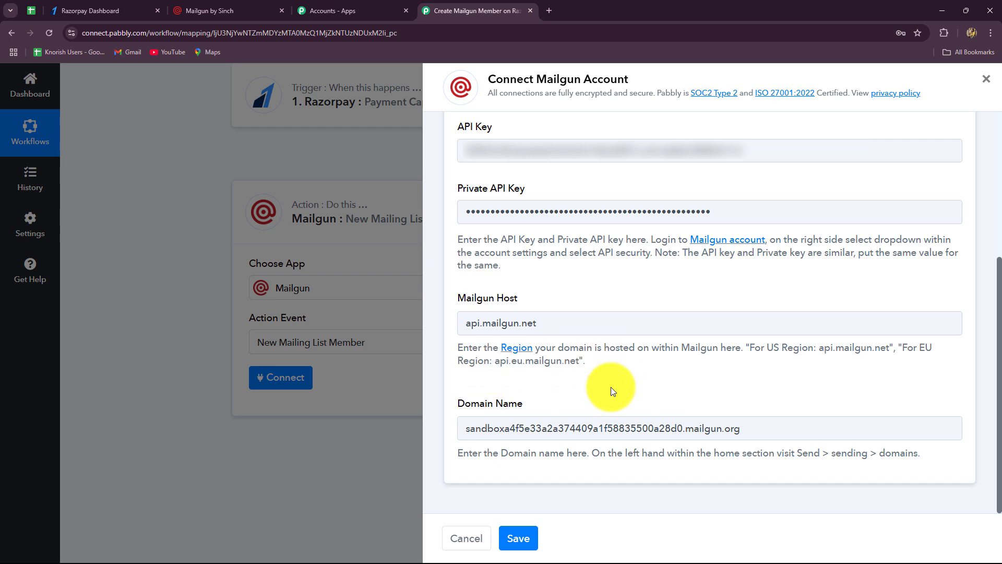
# Step: Save the Mailgun connection and review the fields of the New Mailing List Member action
pyautogui.click(516, 537)
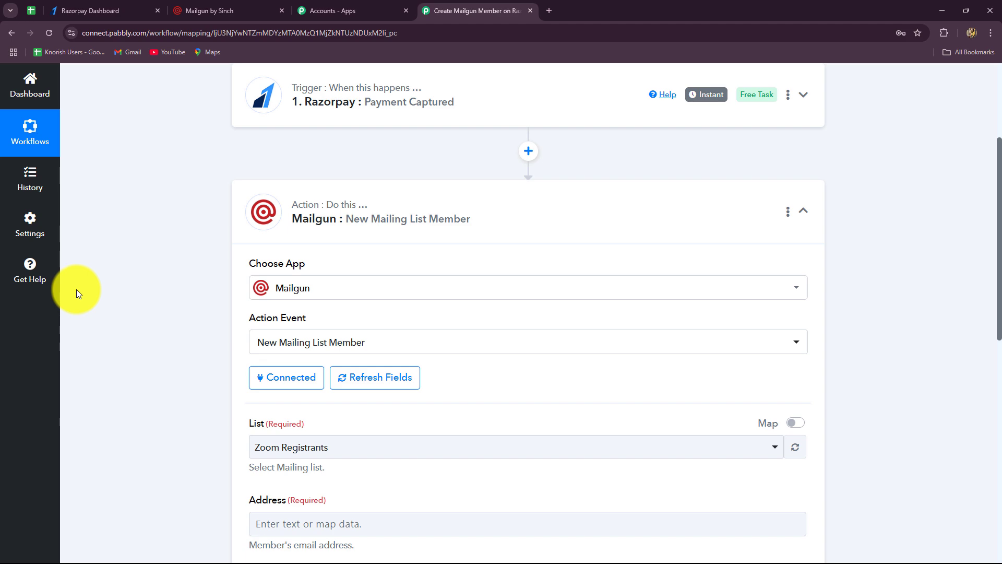
pyautogui.scroll(-3, 76, 290)
pyautogui.scroll(-3, 76, 294)
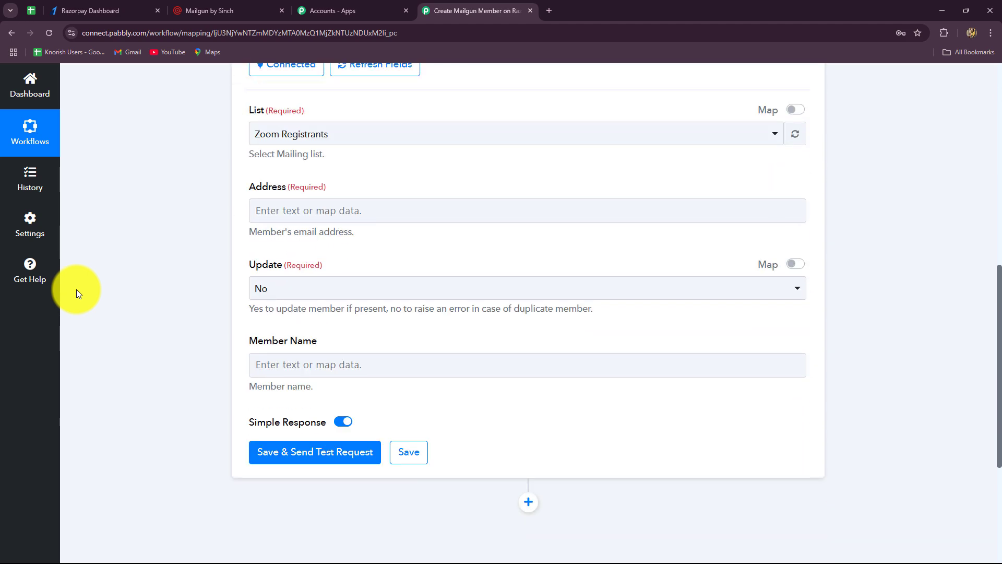
# Step: Compare the mailing lists offered in the Mailgun action's List field with the mailing lists in the Mailgun account
pyautogui.scroll(3, 76, 294)
pyautogui.scroll(-2, 77, 293)
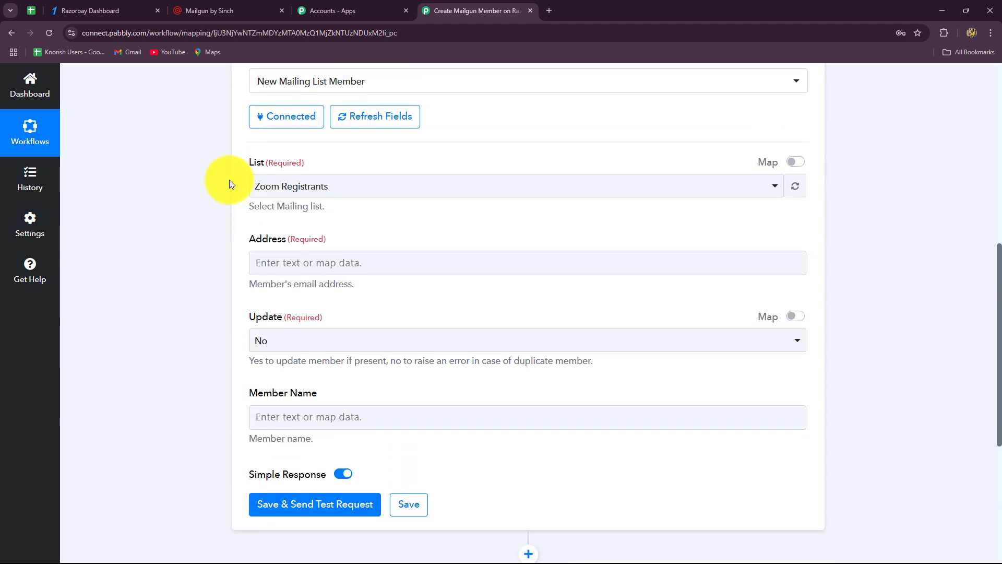
pyautogui.click(325, 188)
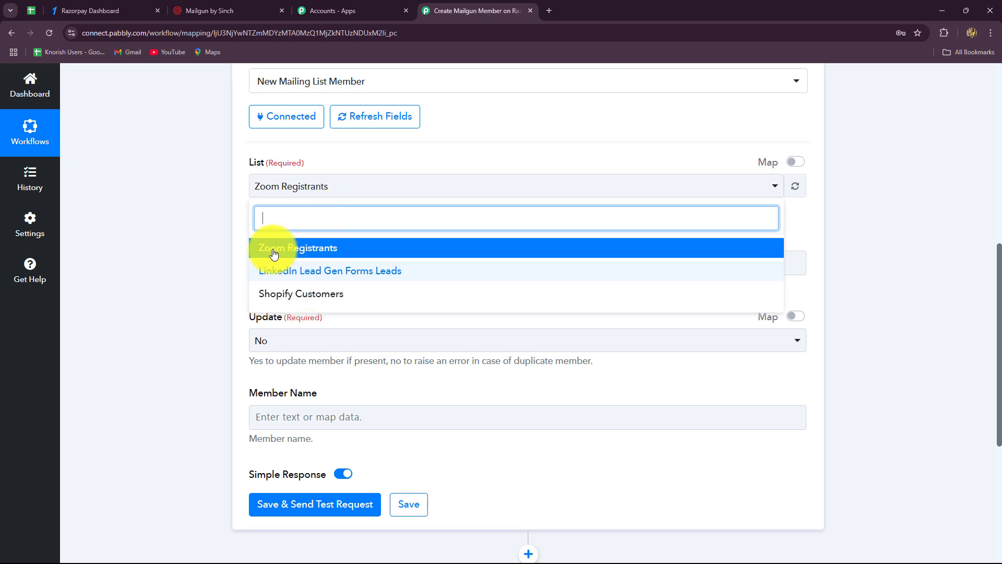
pyautogui.click(195, 282)
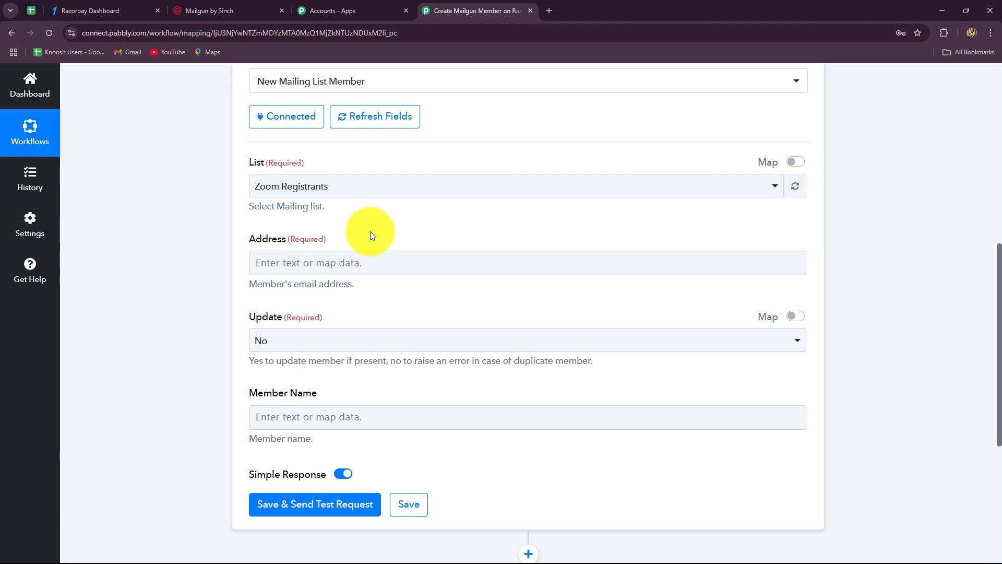
pyautogui.click(198, 10)
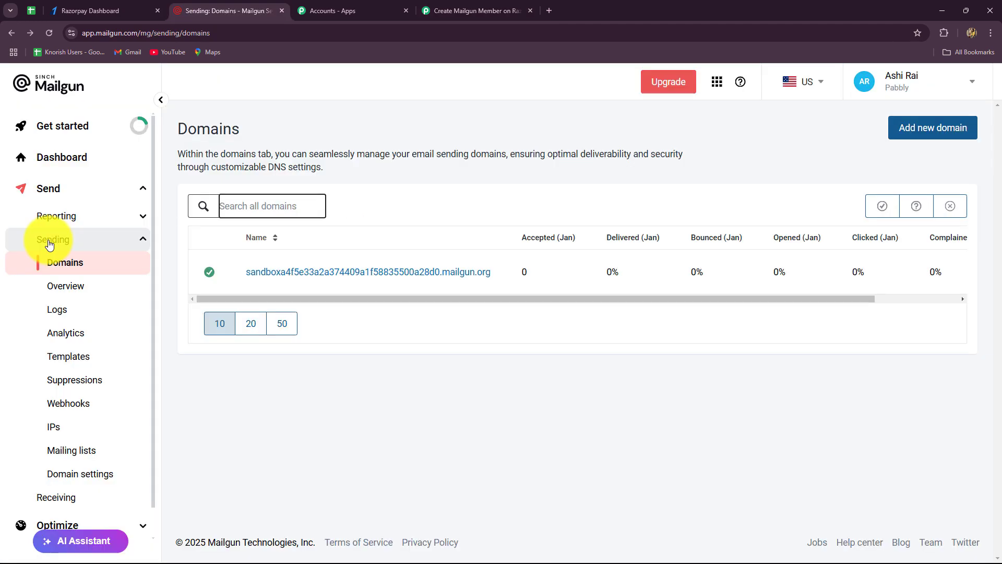
pyautogui.scroll(-1, 78, 386)
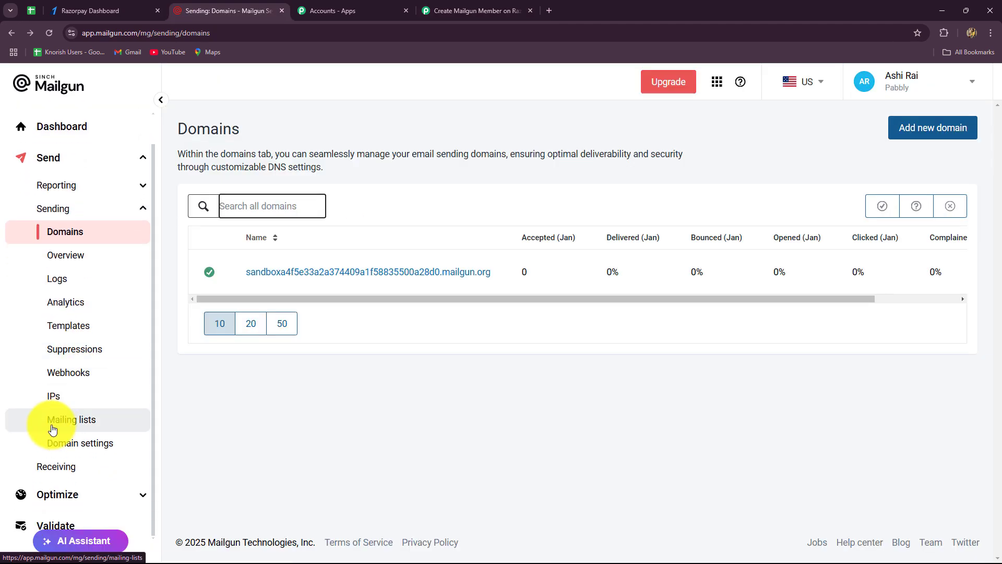
pyautogui.click(53, 428)
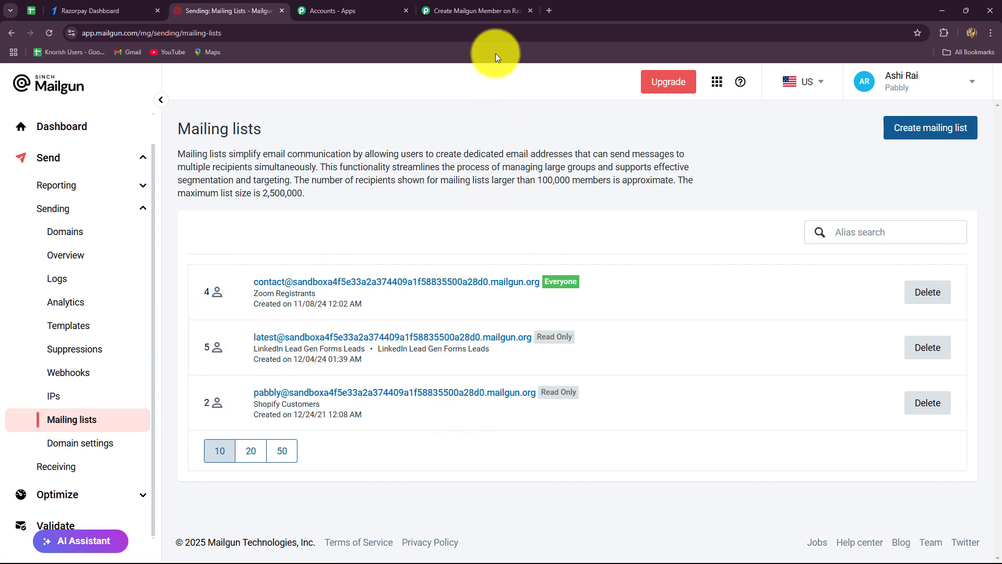
pyautogui.click(478, 11)
pyautogui.click(256, 187)
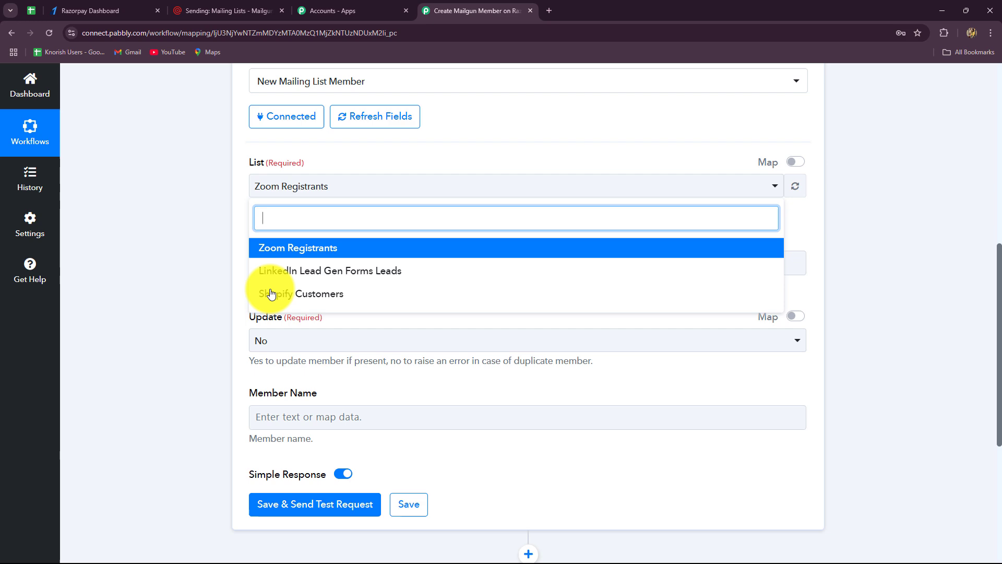
# Step: Switch to Mailgun and create a mailing list named Razorpay Customers with prefix razorpay_customers, the sandbox domain and access level Everyone
pyautogui.click(238, 12)
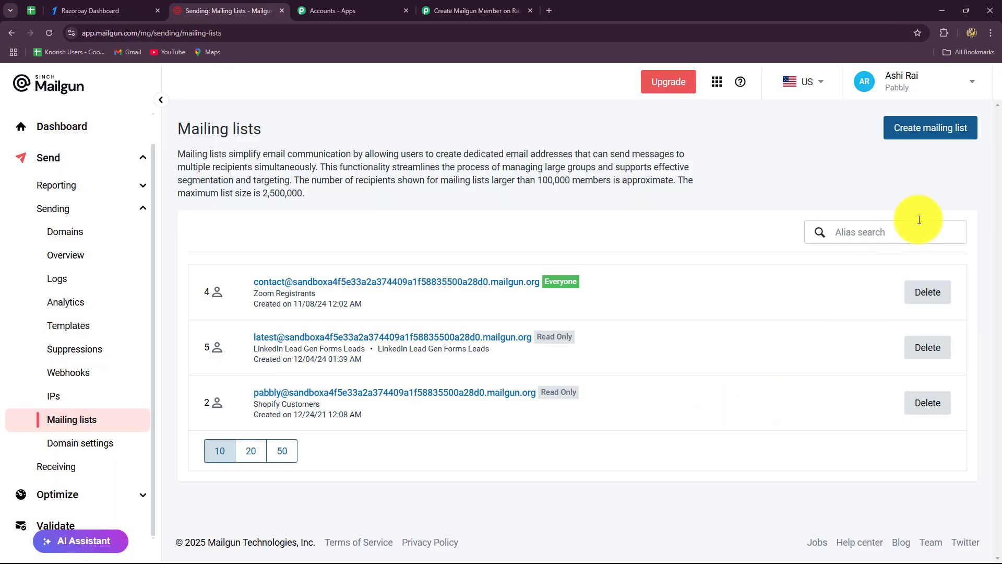
pyautogui.click(931, 132)
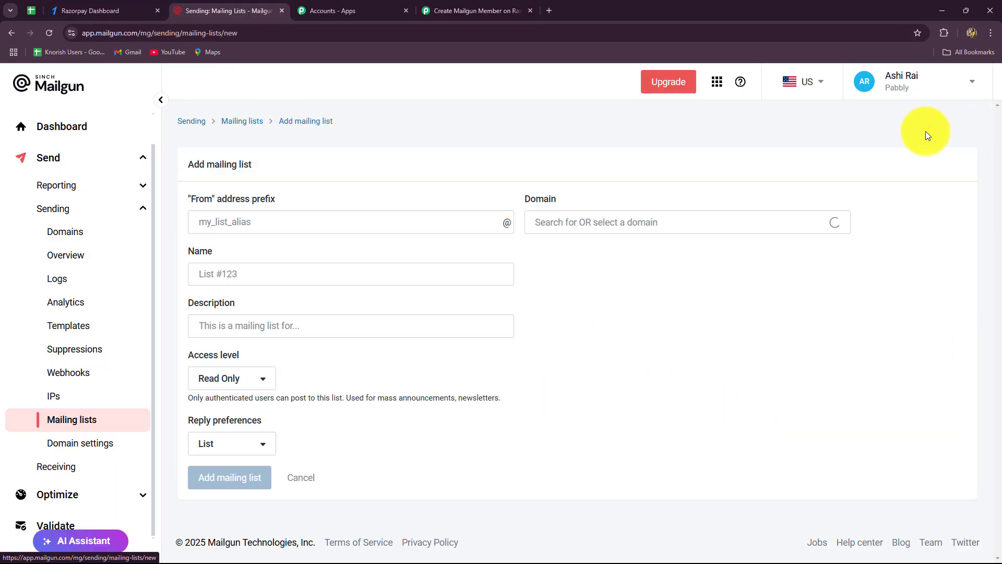
pyautogui.click(209, 222)
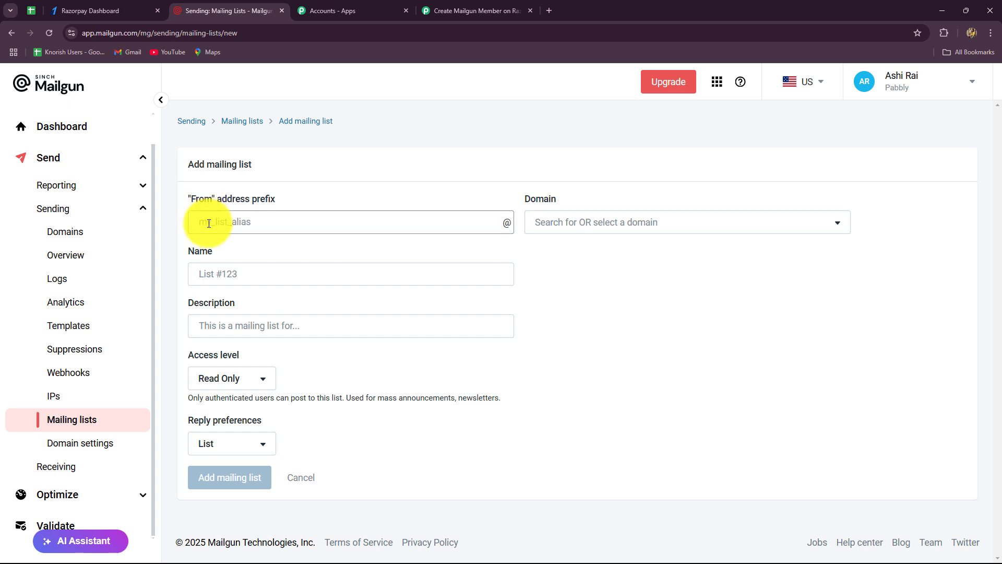
pyautogui.click(222, 277)
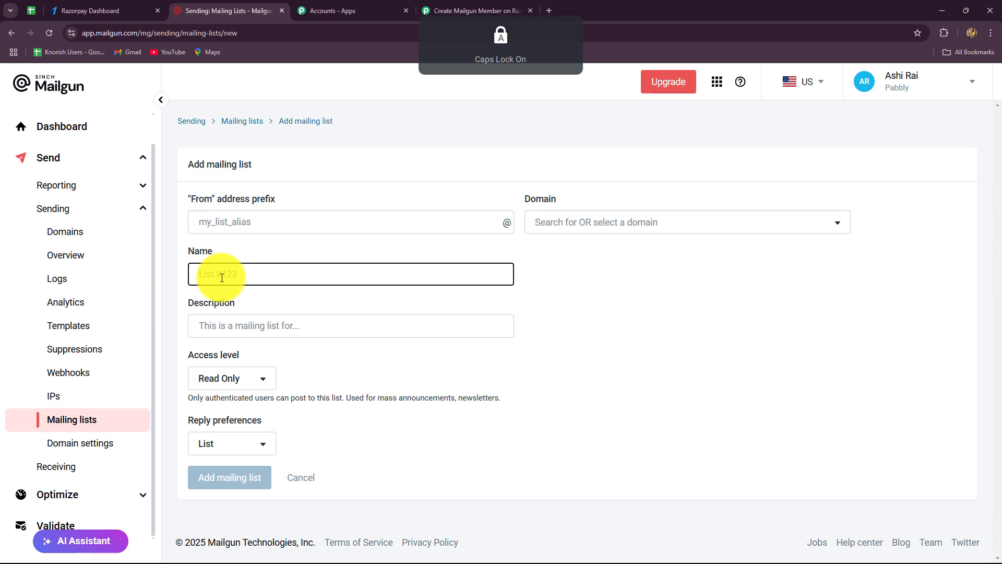
pyautogui.hotkey('ctrl', 'v')
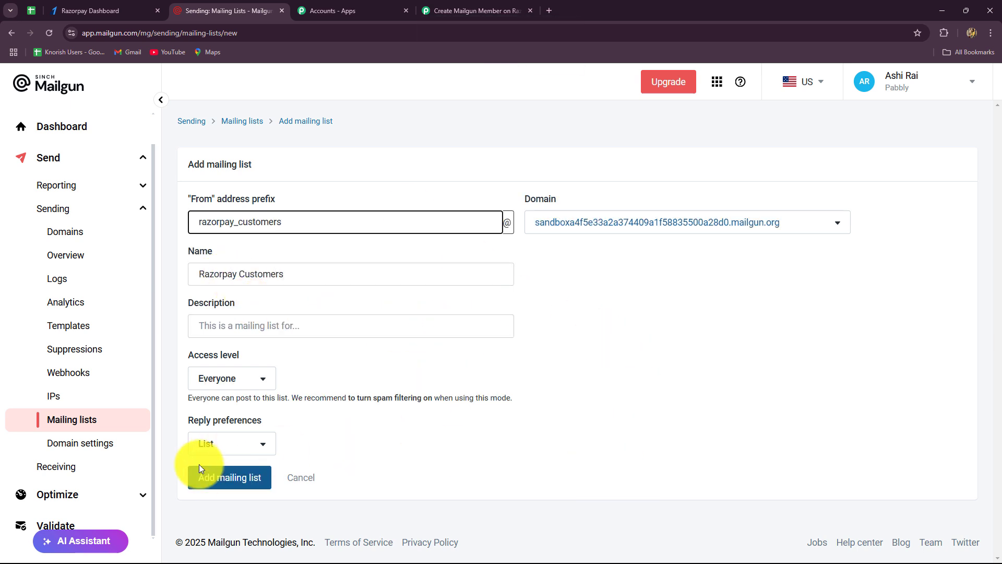
pyautogui.click(201, 470)
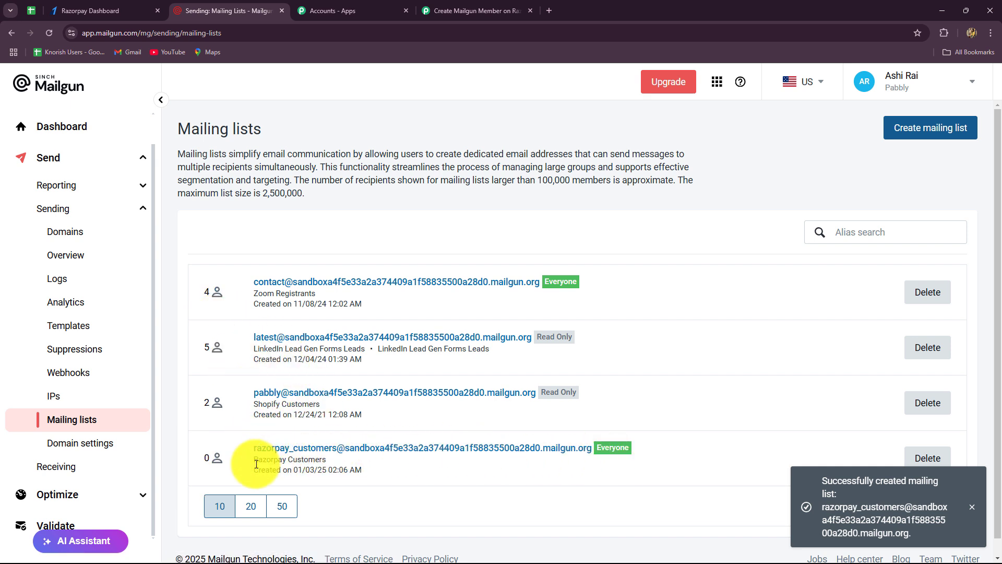
# Step: Return to Pabbly Connect, refresh the available mailing lists and choose Razorpay Customers as the action's list
pyautogui.click(438, 7)
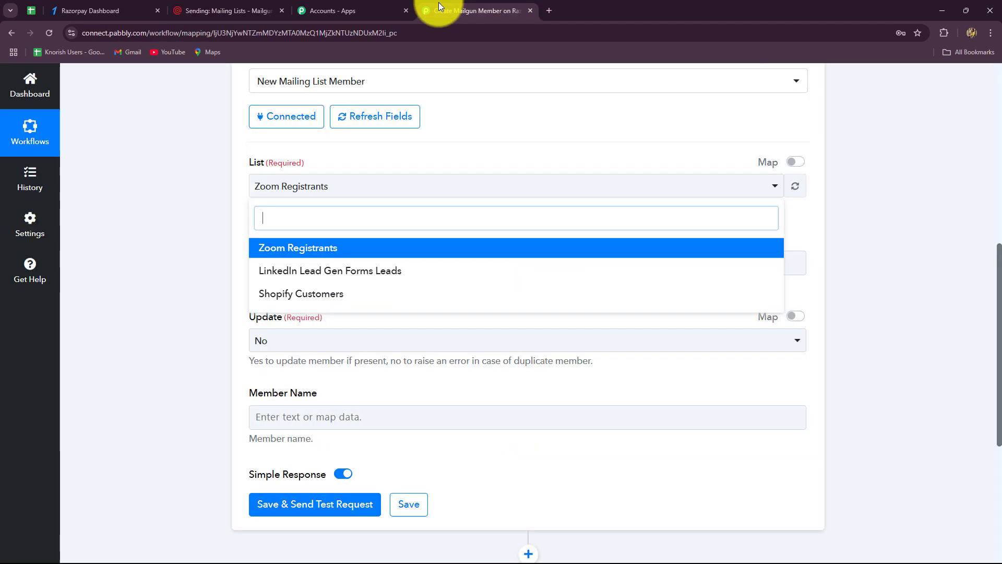
pyautogui.click(137, 283)
pyautogui.click(795, 186)
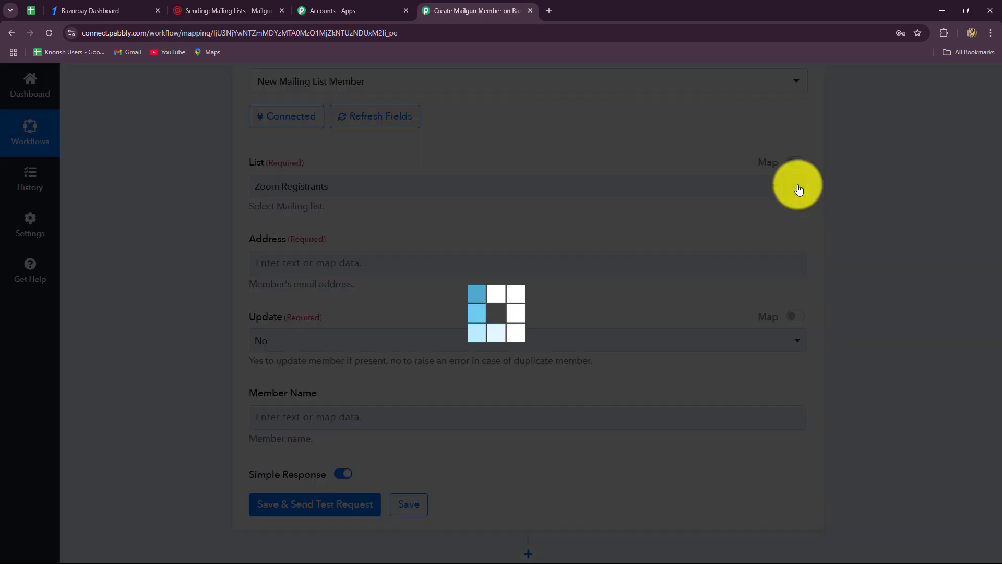
pyautogui.click(767, 187)
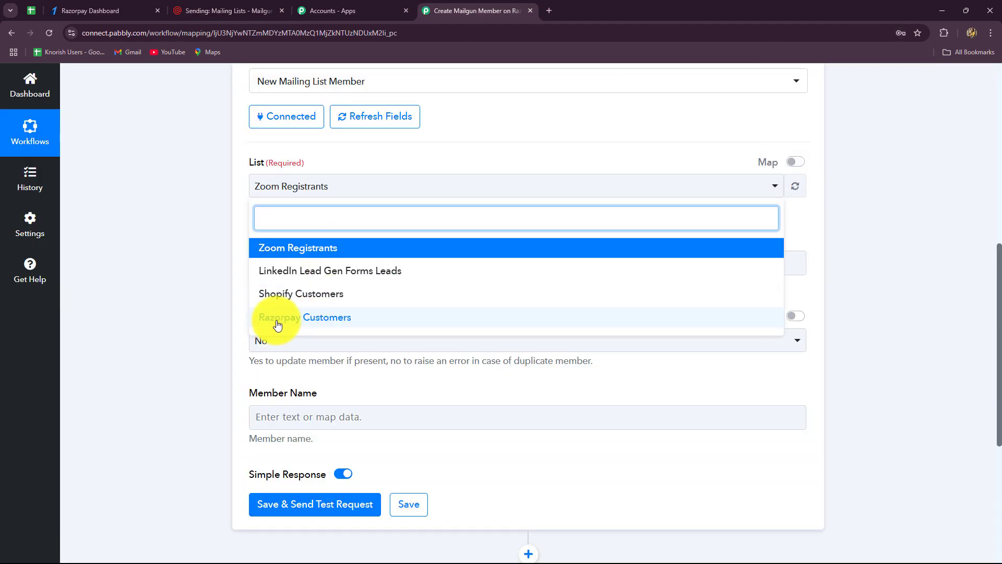
pyautogui.click(274, 316)
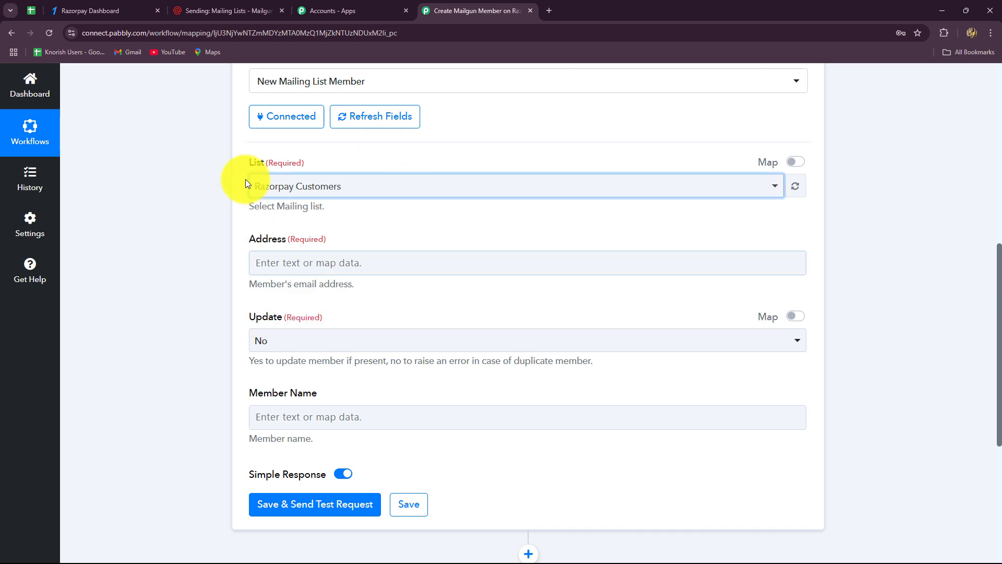
# Step: Map the member's Address to the Payload Payment Entity Notes Email value from the Razorpay trigger
pyautogui.scroll(-2, 354, 217)
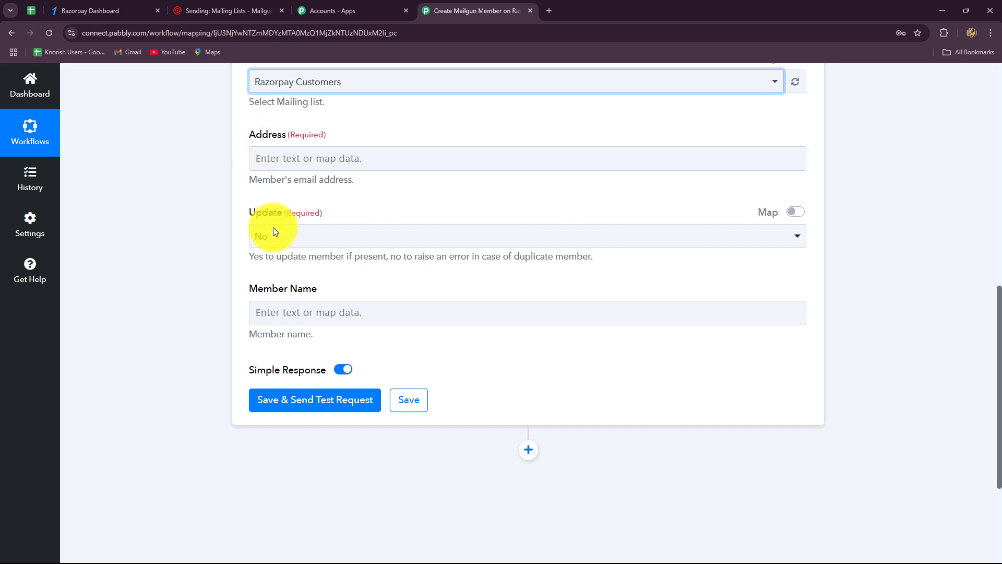
pyautogui.click(335, 158)
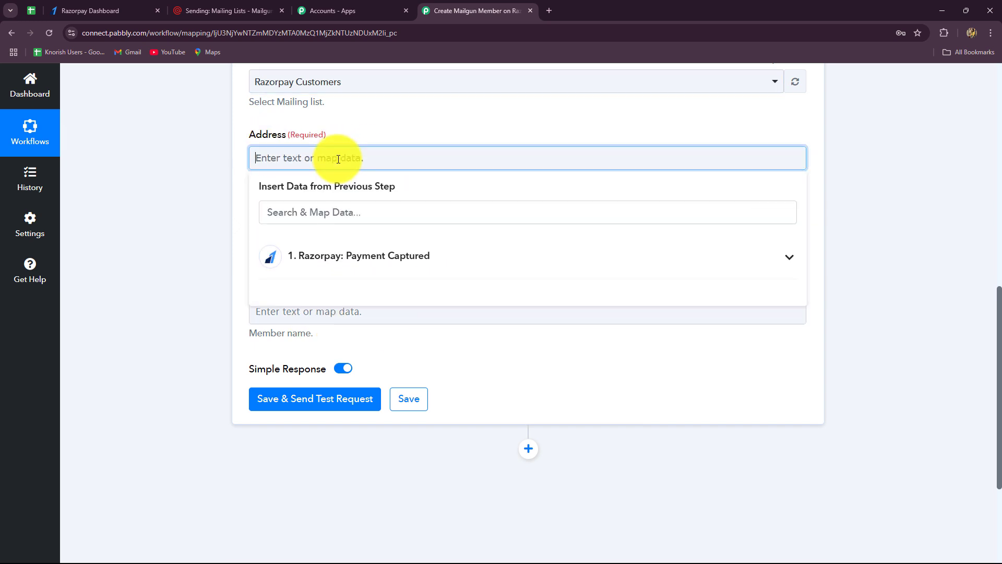
pyautogui.click(353, 261)
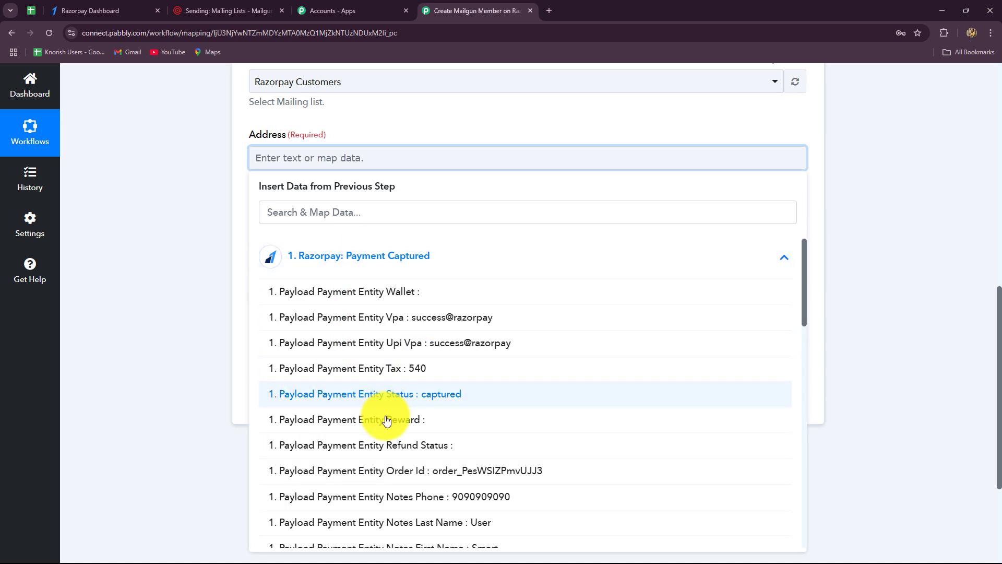
pyautogui.scroll(-5, 391, 420)
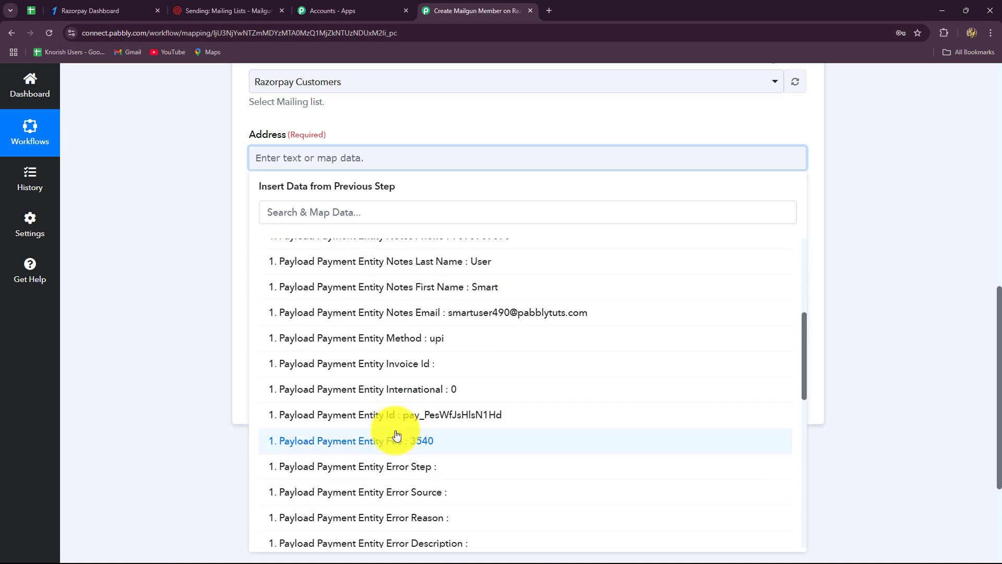
pyautogui.click(533, 316)
pyautogui.click(881, 307)
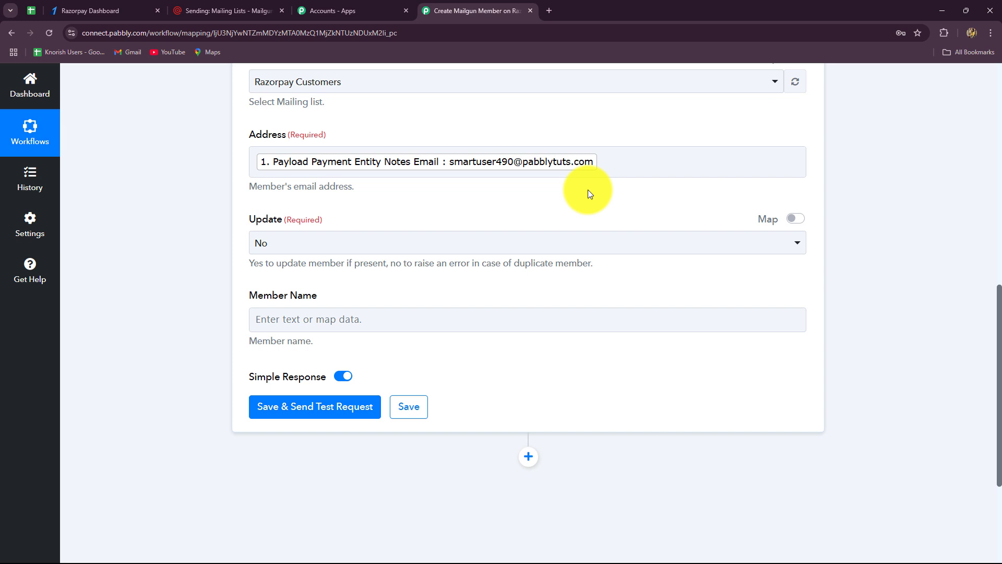
# Step: Keep Update at No and map Member Name to the Razorpay trigger's Notes First Name followed by Notes Last Name
pyautogui.scroll(4, 588, 189)
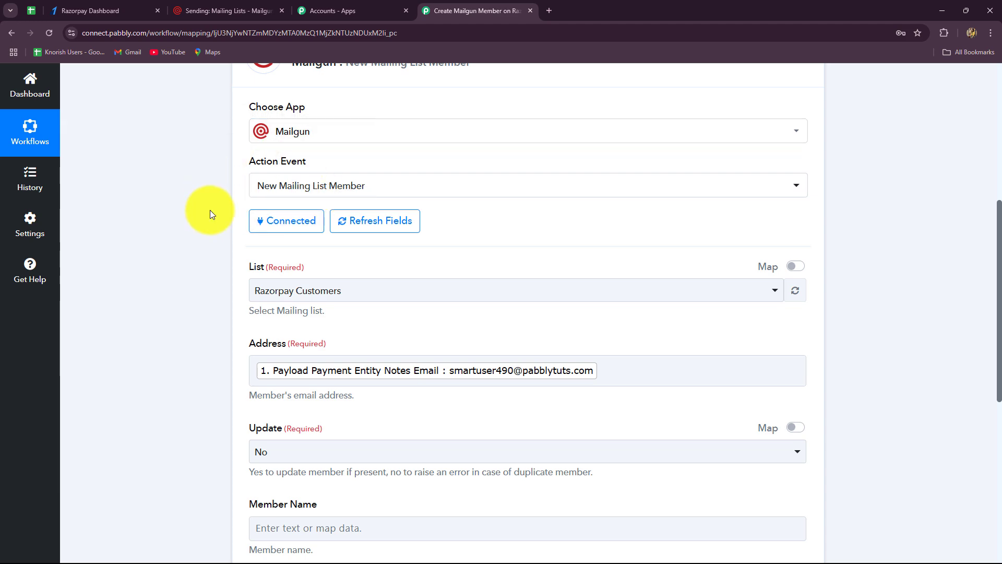
pyautogui.scroll(3, 218, 225)
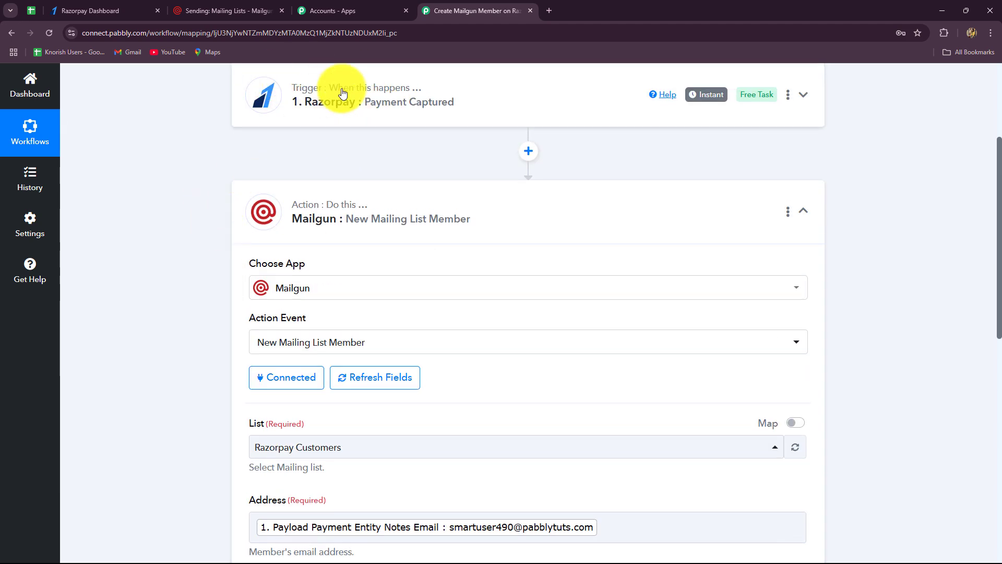
pyautogui.scroll(-6, 160, 274)
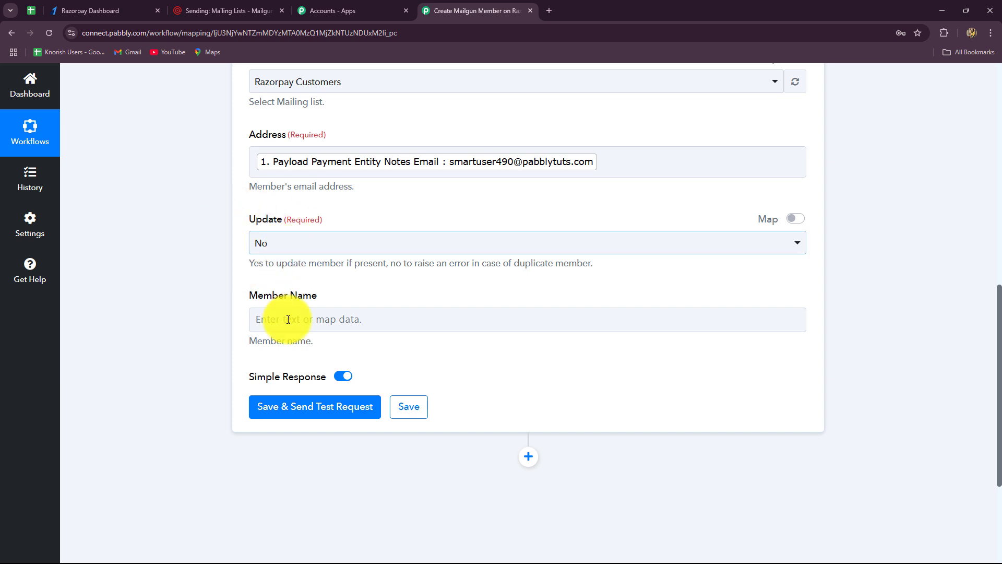
pyautogui.click(298, 246)
pyautogui.click(213, 311)
pyautogui.scroll(-3, 224, 297)
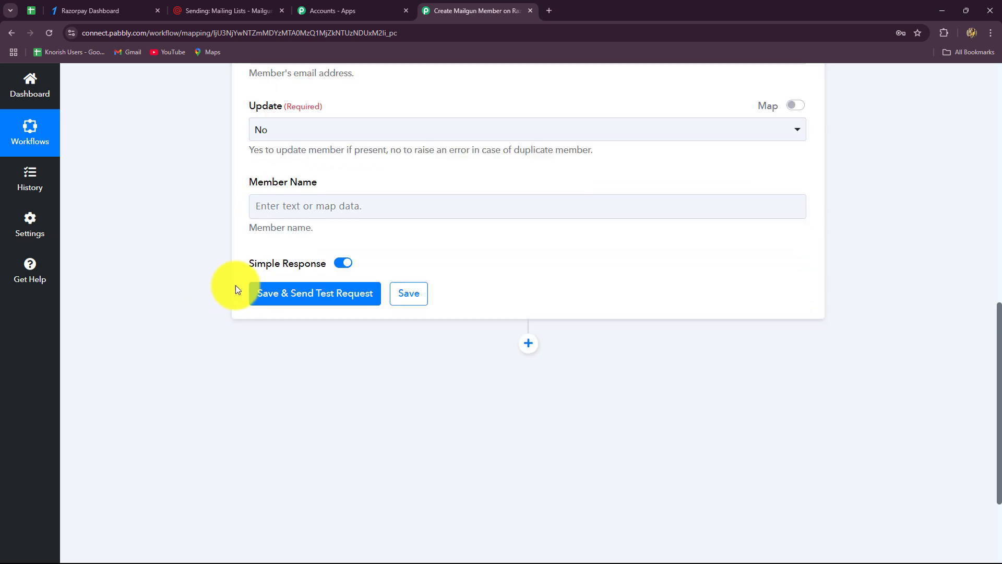
pyautogui.click(284, 163)
pyautogui.scroll(-3, 444, 399)
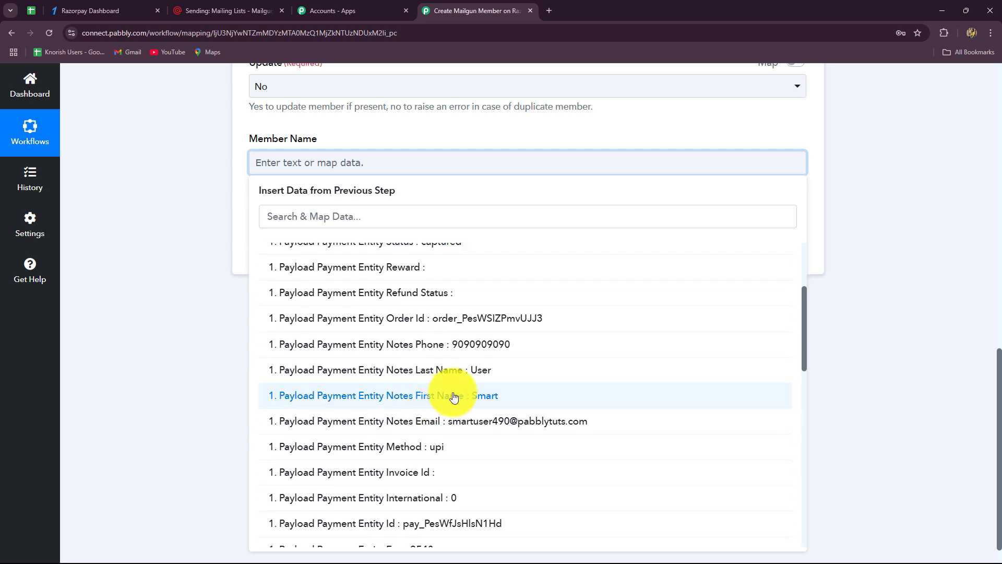
pyautogui.click(459, 391)
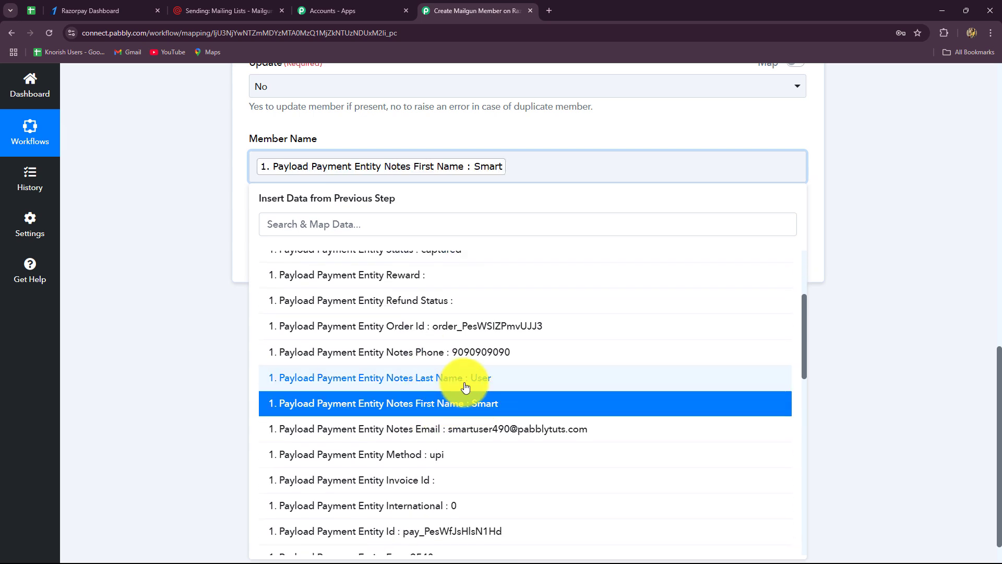
pyautogui.click(470, 380)
pyautogui.click(884, 308)
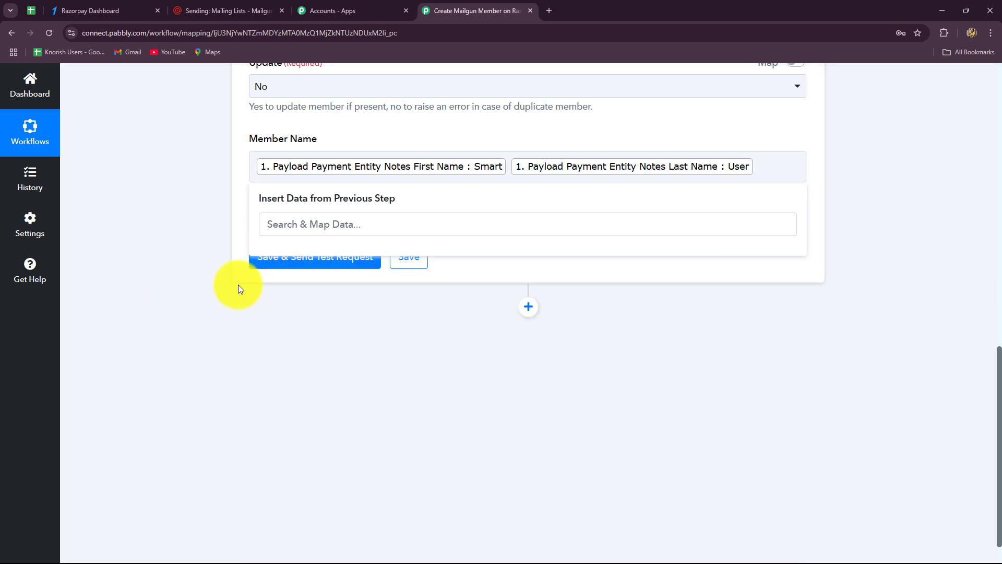
# Step: Save the Mailgun action with a test request, and check the recipients of the Razorpay Customers list in Mailgun
pyautogui.click(335, 267)
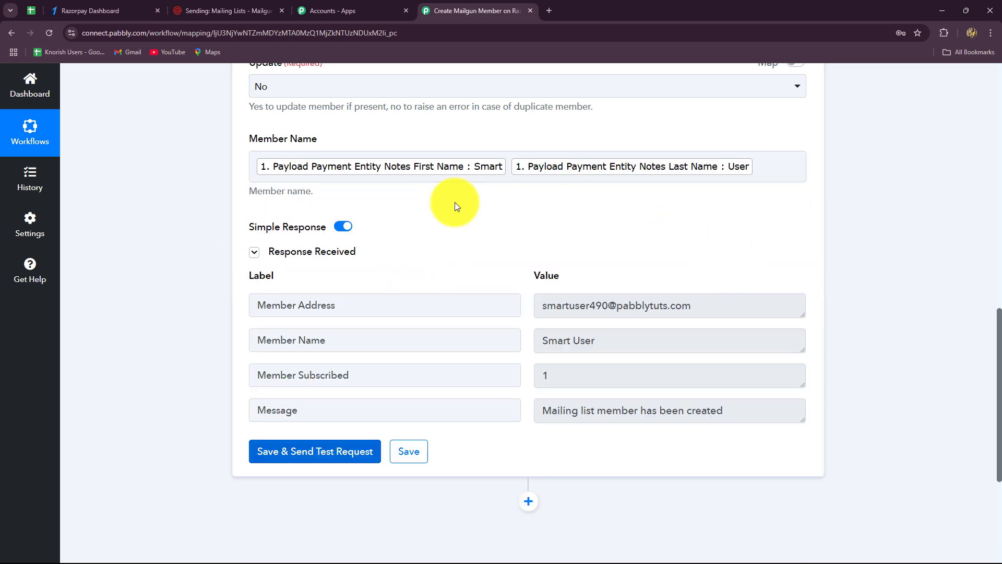
pyautogui.moveTo(538, 418); pyautogui.dragTo(753, 421)
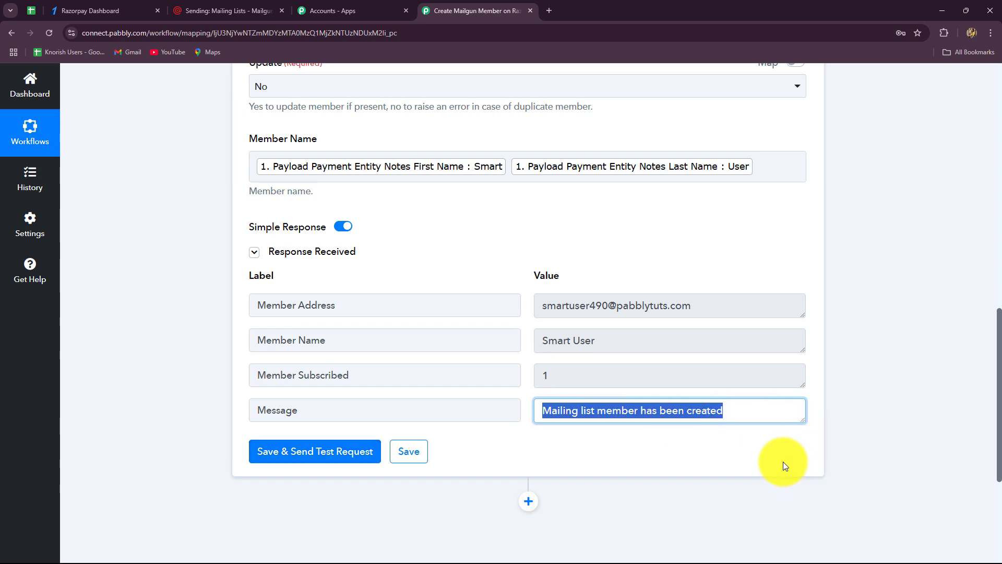
pyautogui.click(223, 15)
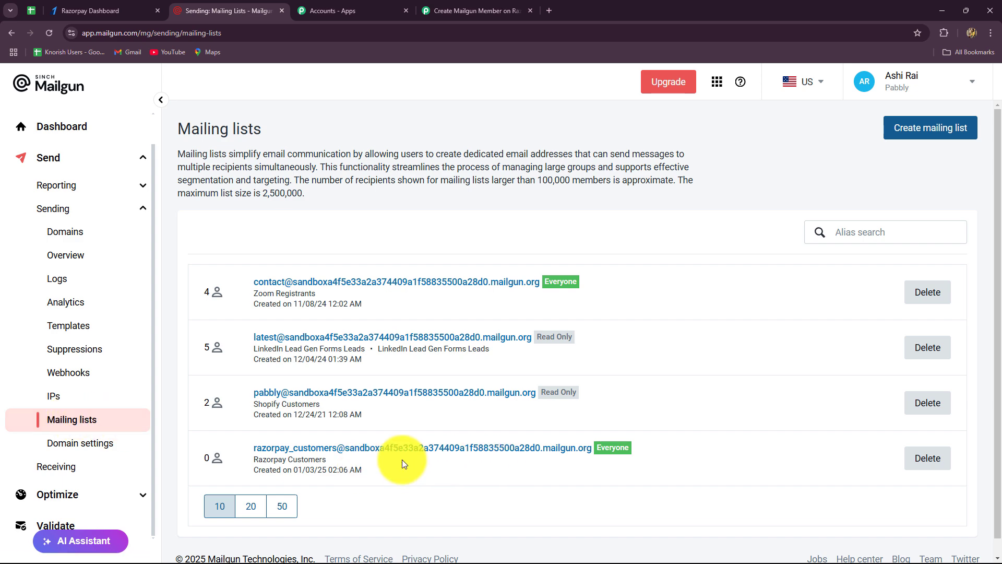
pyautogui.click(383, 450)
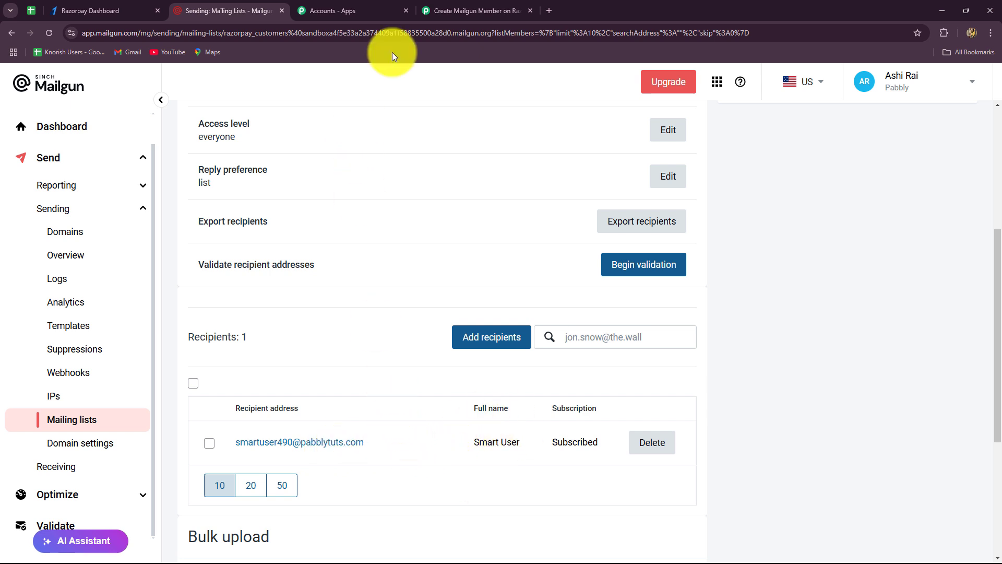
# Step: Return to the Pabbly Connect workflow and collapse the Mailgun New Mailing List Member action
pyautogui.click(455, 11)
pyautogui.scroll(10, 895, 340)
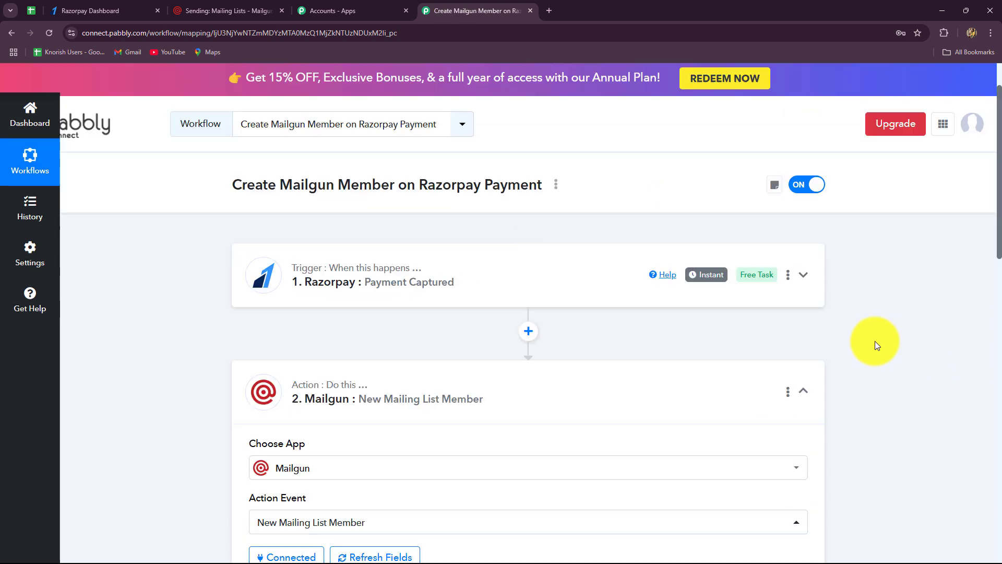
pyautogui.click(803, 391)
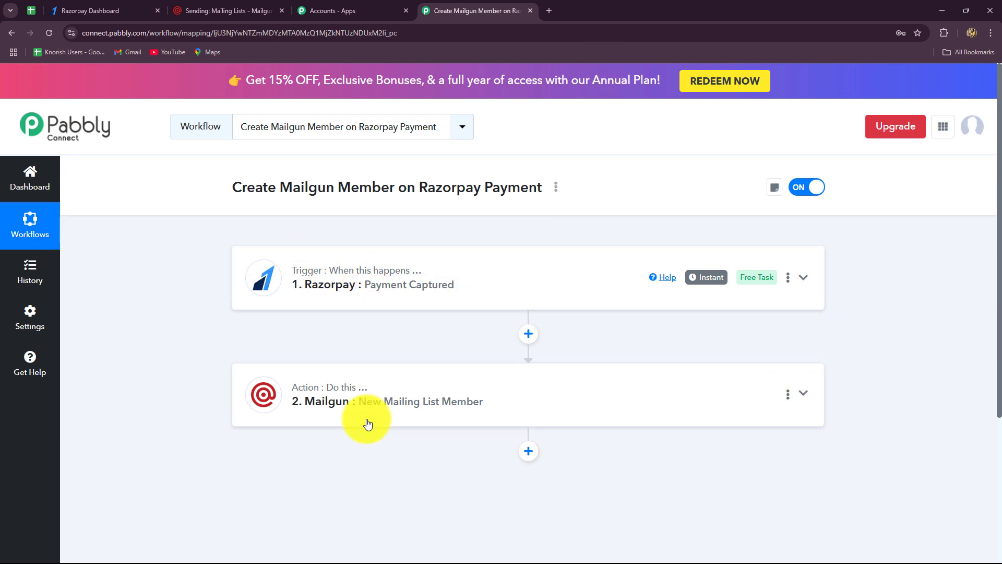
# Step: Copy the NaturalGlow Skincare Face Toner payment page link from the Razorpay dashboard and open it in an incognito window
pyautogui.click(88, 10)
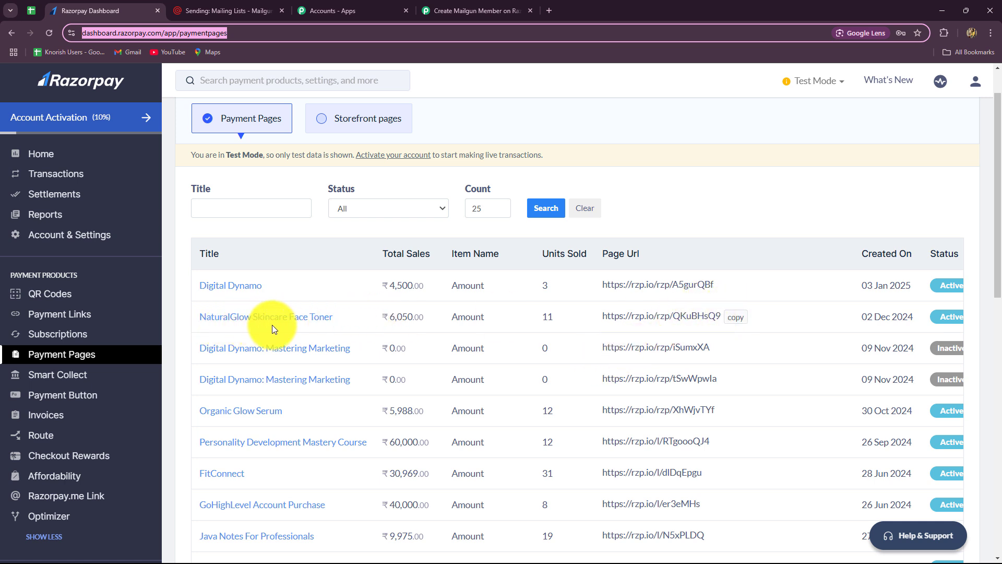
pyautogui.click(736, 318)
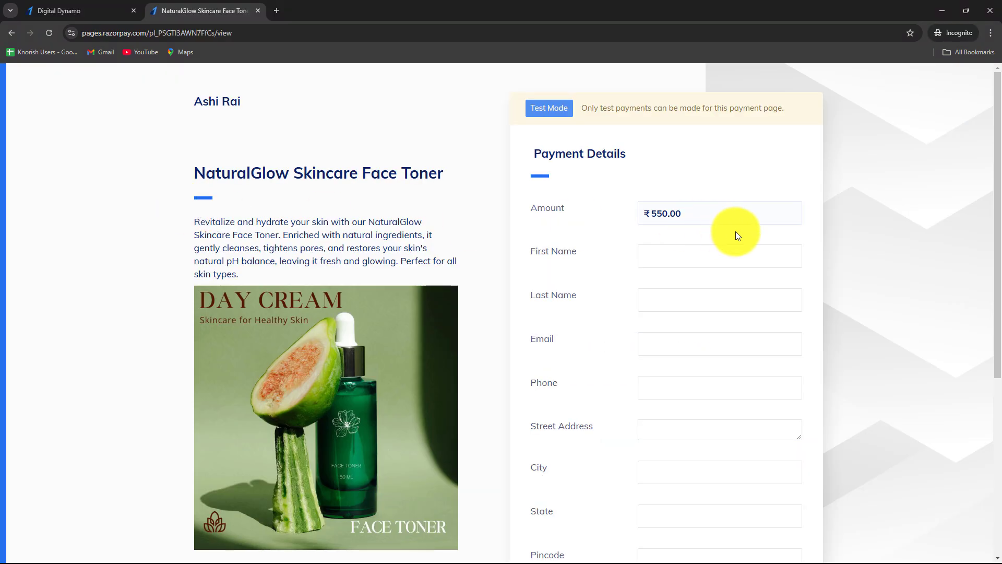
pyautogui.scroll(-1, 698, 249)
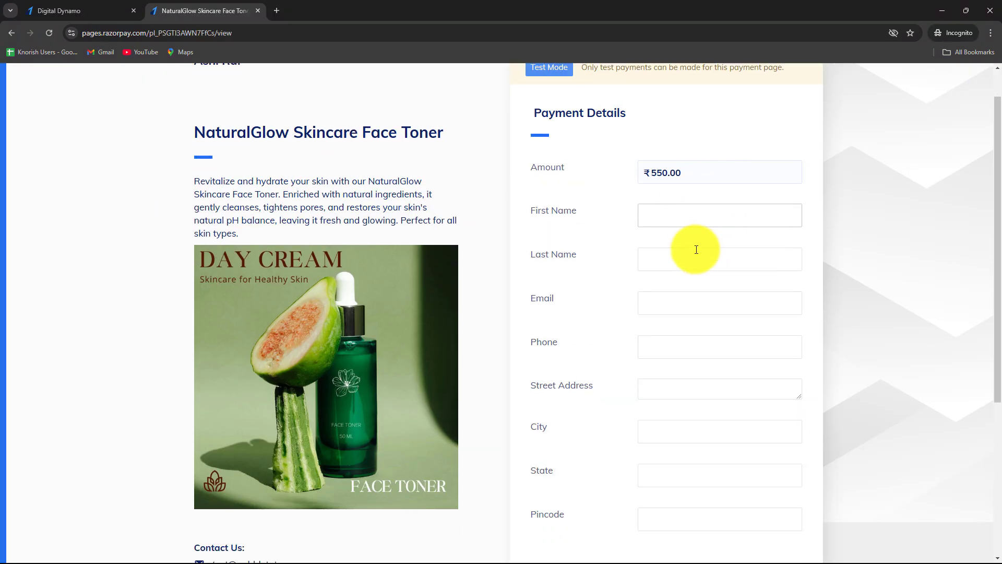
# Step: Fill in the customer's first name, last name and email in the payment details of the face toner page
pyautogui.click(667, 205)
pyautogui.click(699, 251)
pyautogui.click(649, 252)
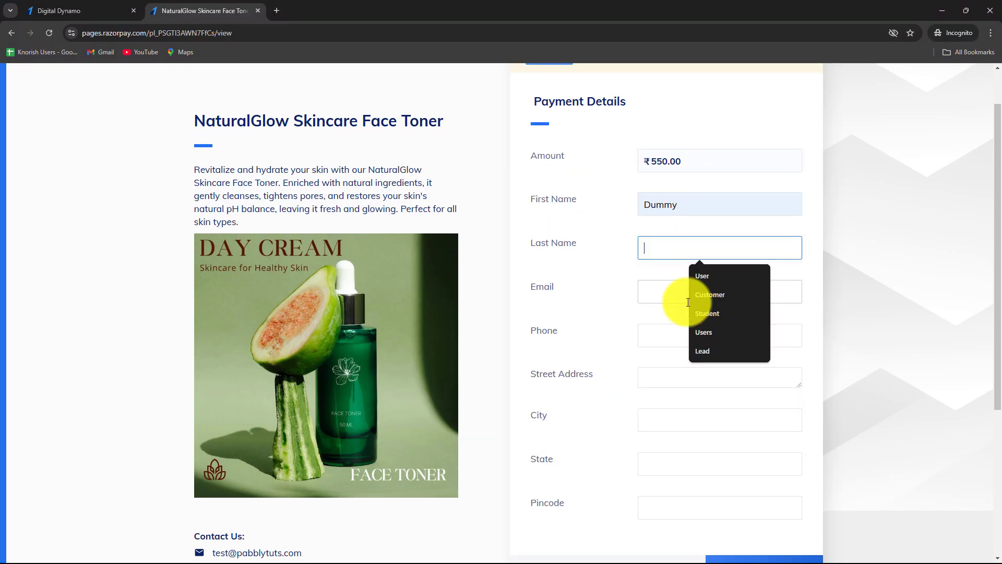
pyautogui.click(696, 295)
pyautogui.click(667, 293)
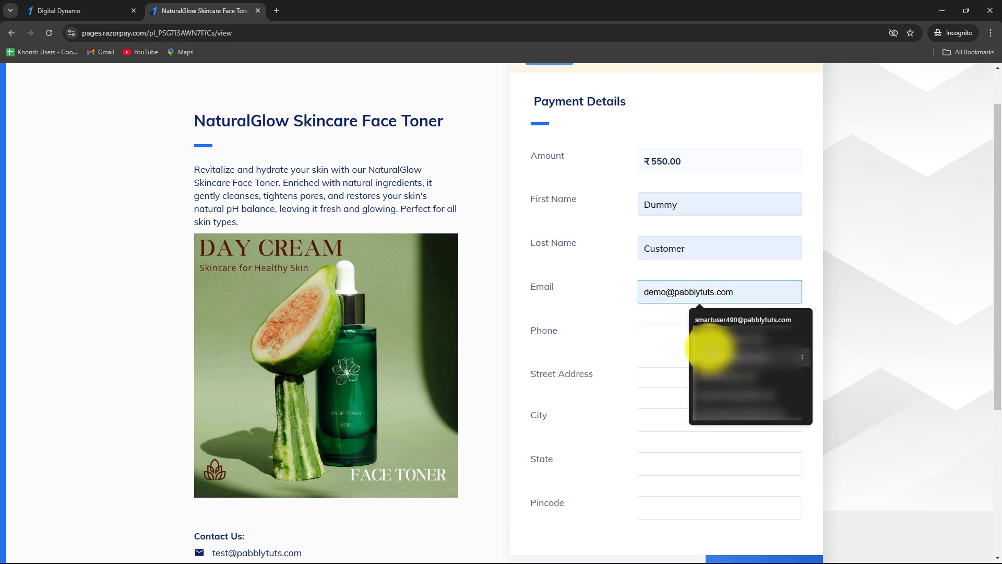
pyautogui.write('dummycustomer400')
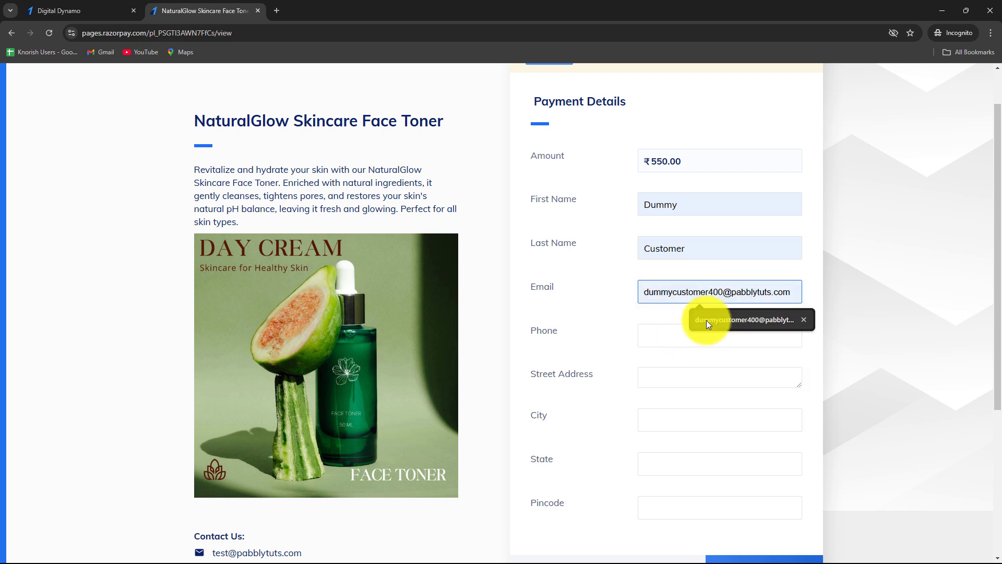
pyautogui.click(707, 322)
# Step: Complete the payment details with the customer's phone number, street address, city, state and pincode
pyautogui.scroll(-2, 680, 335)
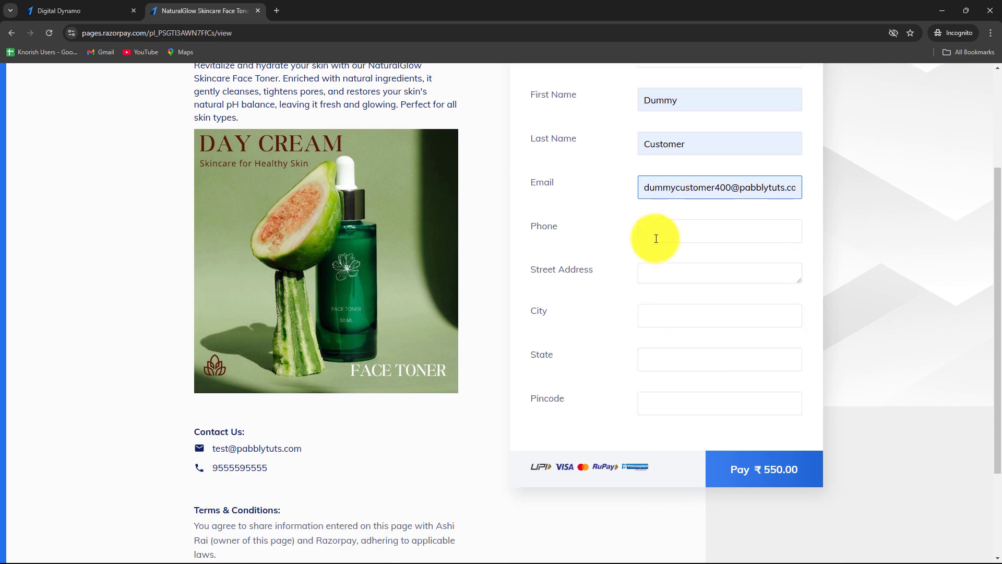
pyautogui.click(653, 232)
pyautogui.click(701, 301)
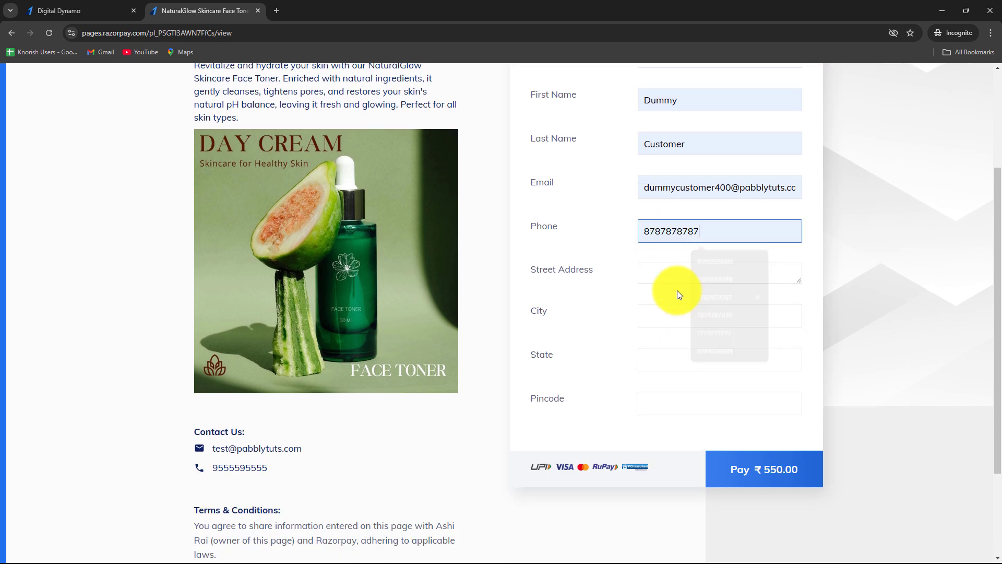
pyautogui.click(663, 268)
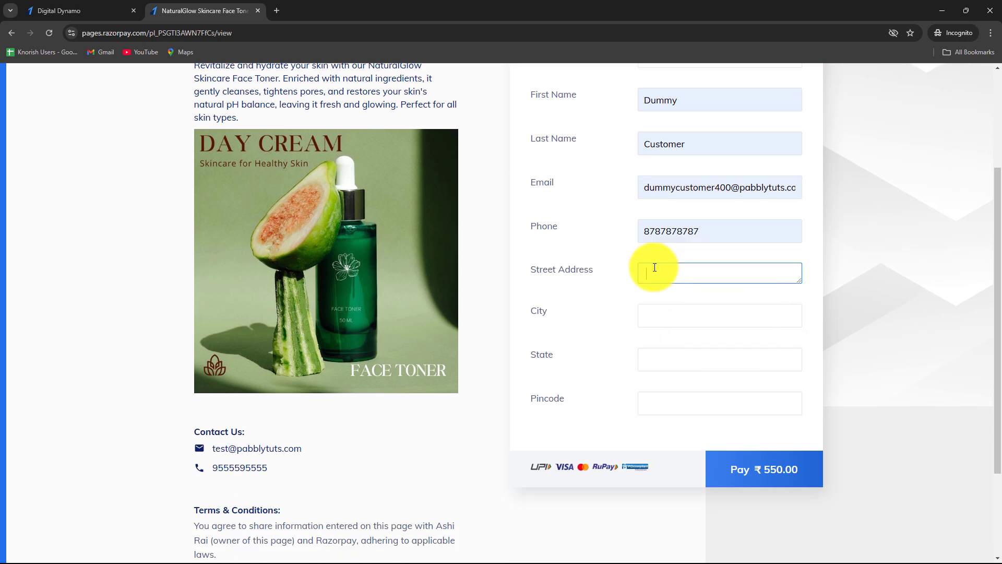
pyautogui.write('12, New Street')
pyautogui.click(701, 313)
pyautogui.write('Bhopal')
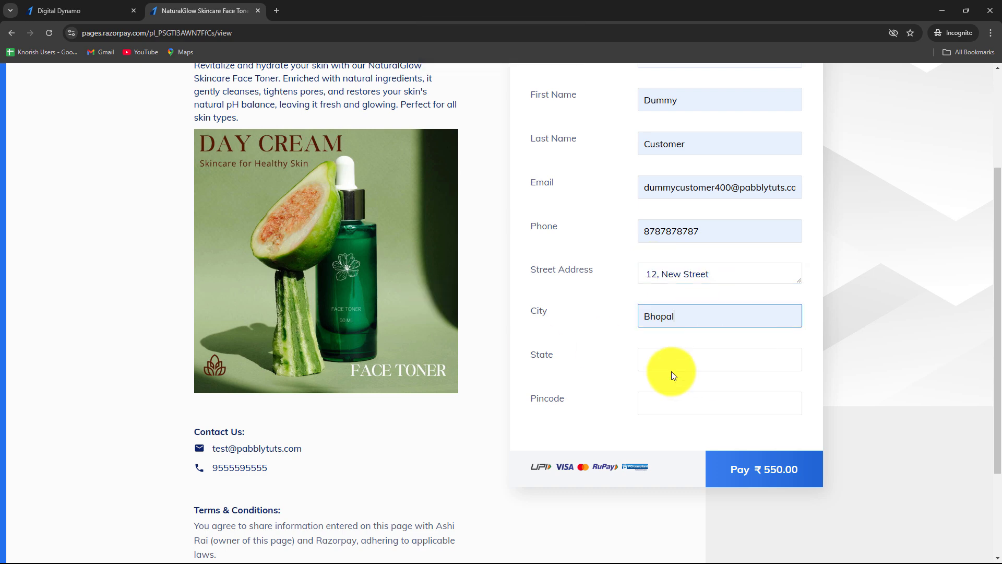
pyautogui.click(671, 371)
pyautogui.write('Madhya Pradesh')
pyautogui.click(669, 404)
pyautogui.write('462005')
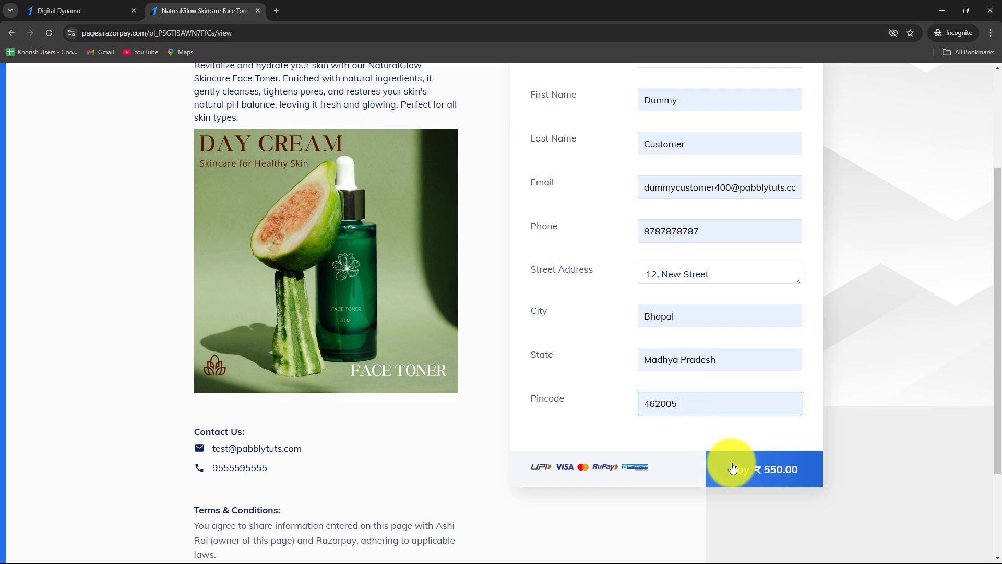
# Step: Proceed to pay for the face toner and pay with a UPI ID
pyautogui.click(733, 468)
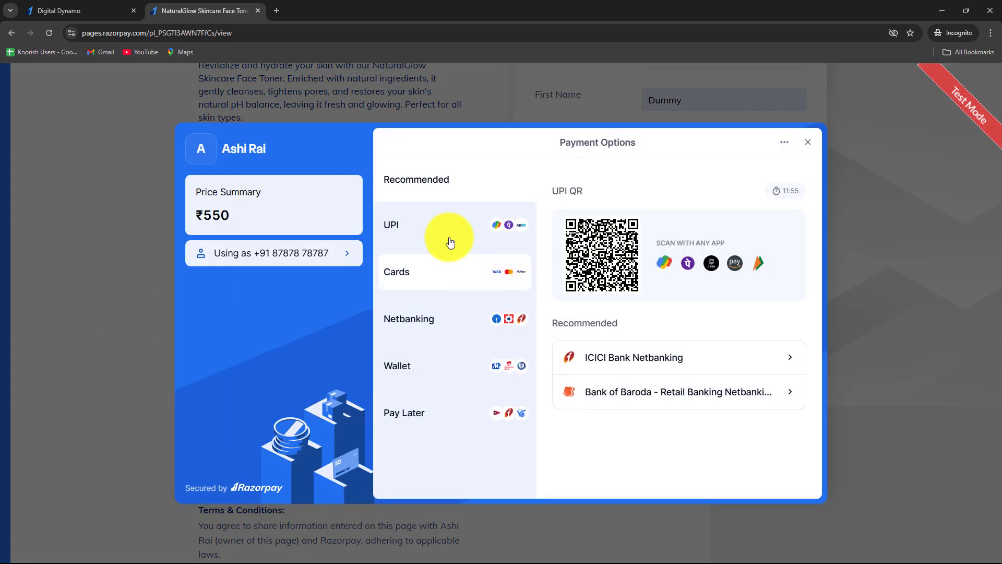
pyautogui.click(447, 238)
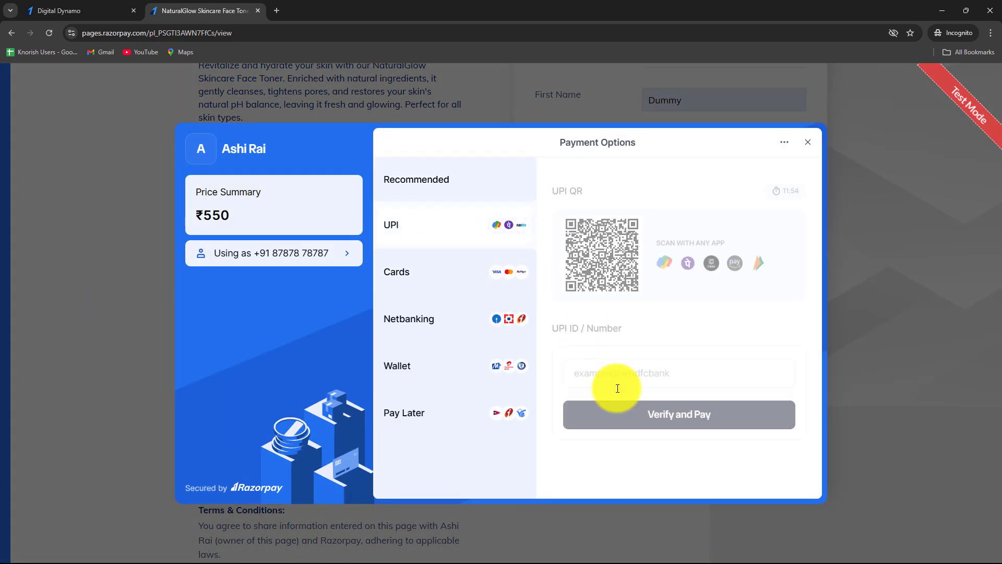
pyautogui.moveTo(606, 357); pyautogui.dragTo(633, 397)
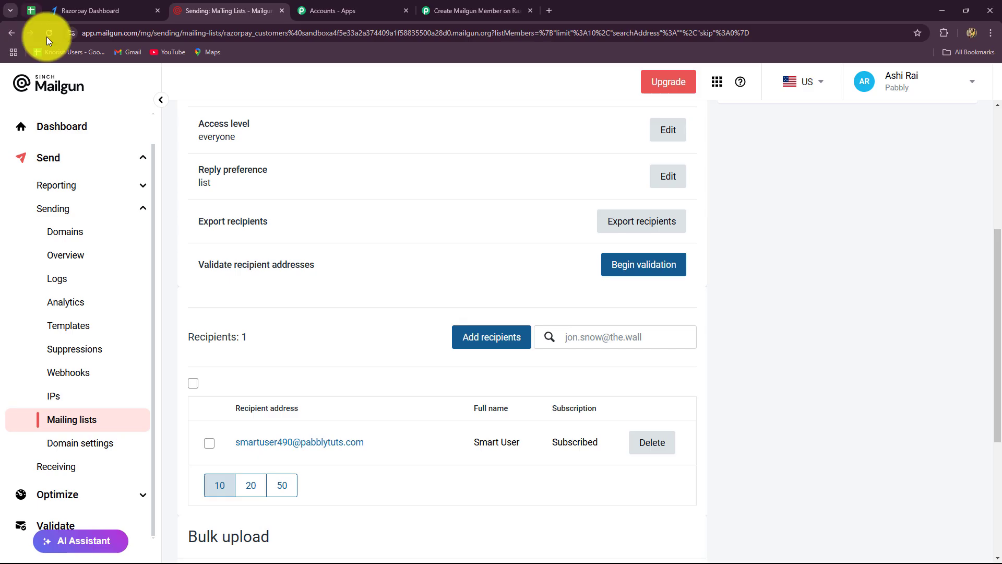
# Step: Reload the Razorpay Customers mailing list in Mailgun, check its recipients for the new customer, and return to the Pabbly Connect workflow
pyautogui.click(48, 37)
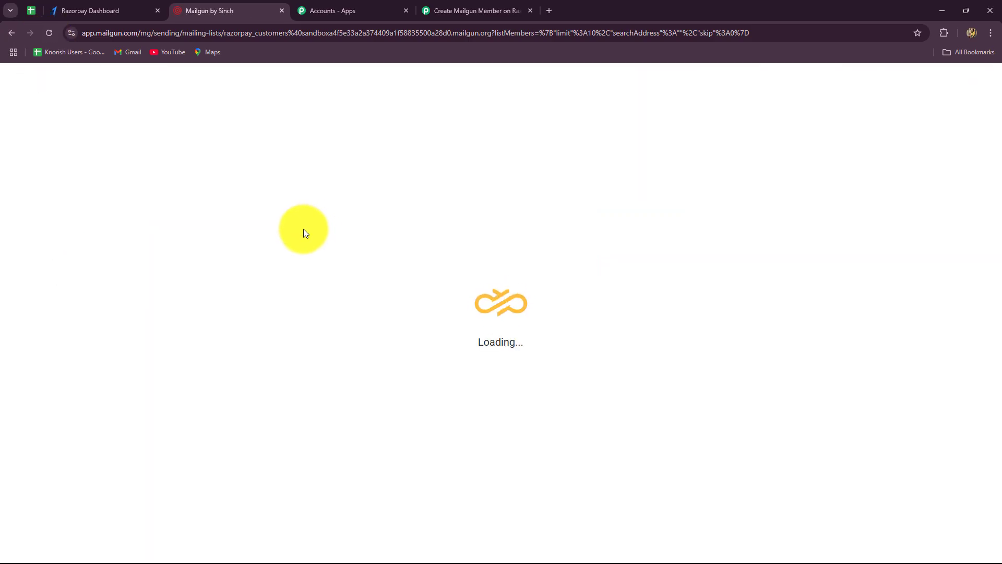
pyautogui.scroll(-9, 319, 280)
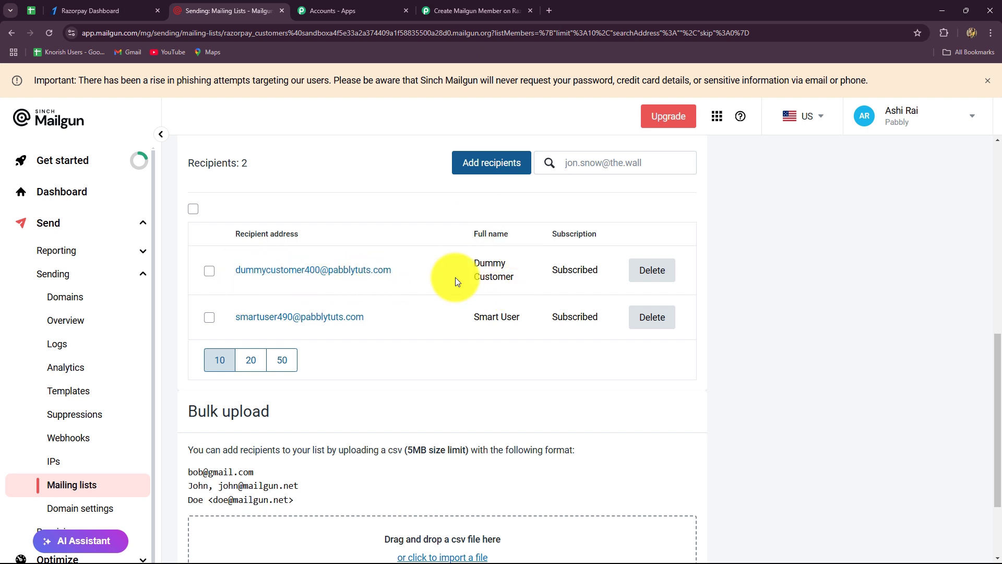
pyautogui.click(459, 10)
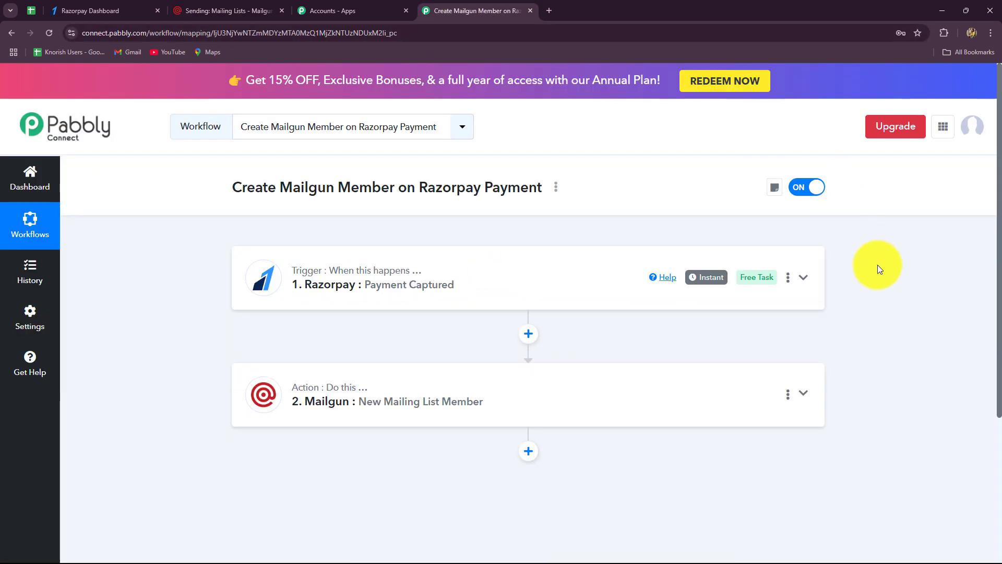